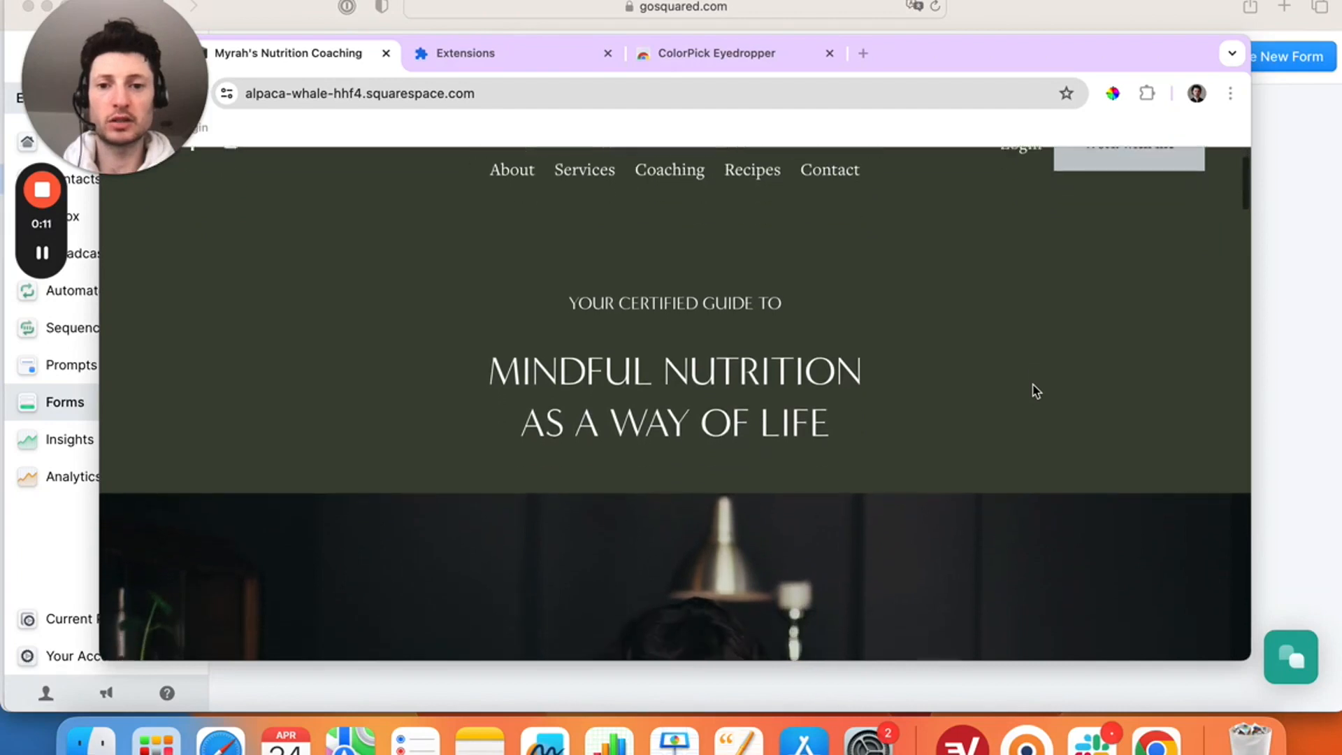
- Scroll through the page, then return to EcoSend's forms page and start a new form
scroll(1035, 391, down, 15)
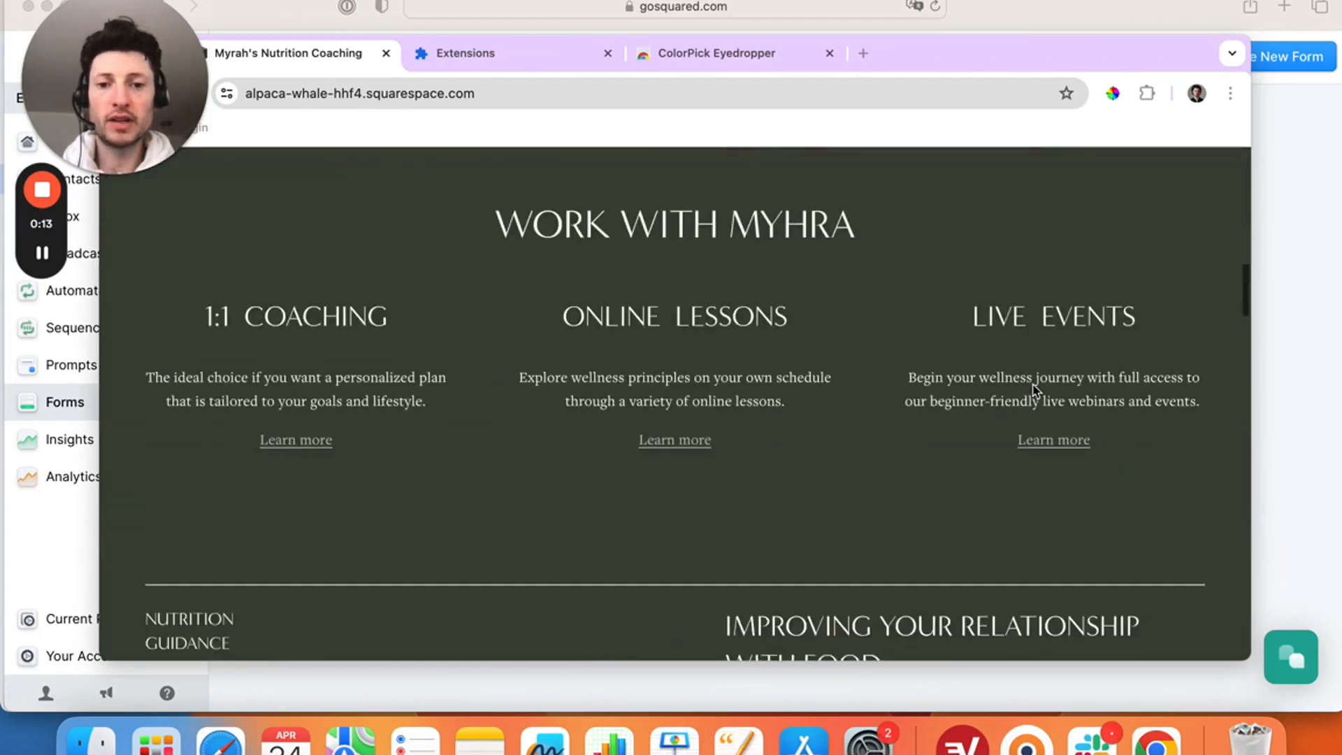
scroll(1036, 390, down, 10)
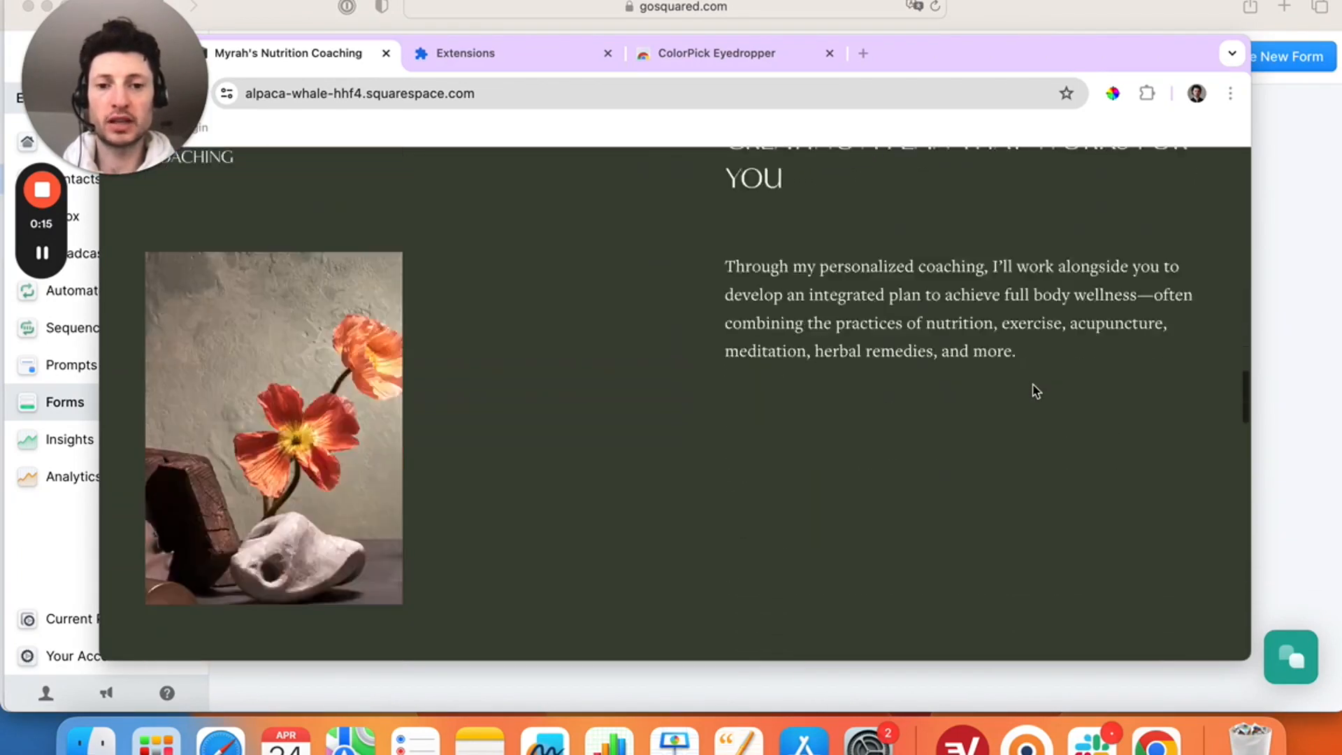
scroll(1036, 390, down, 15)
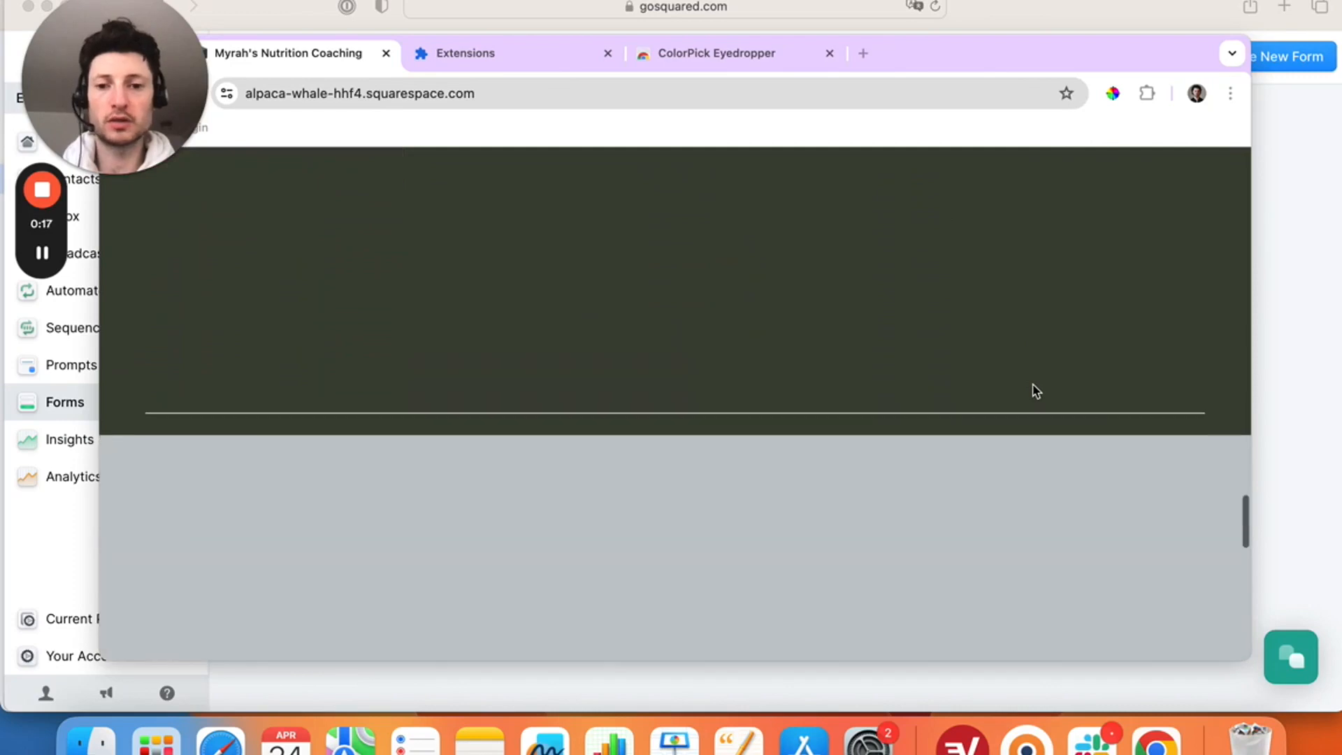
scroll(1033, 390, up, 3)
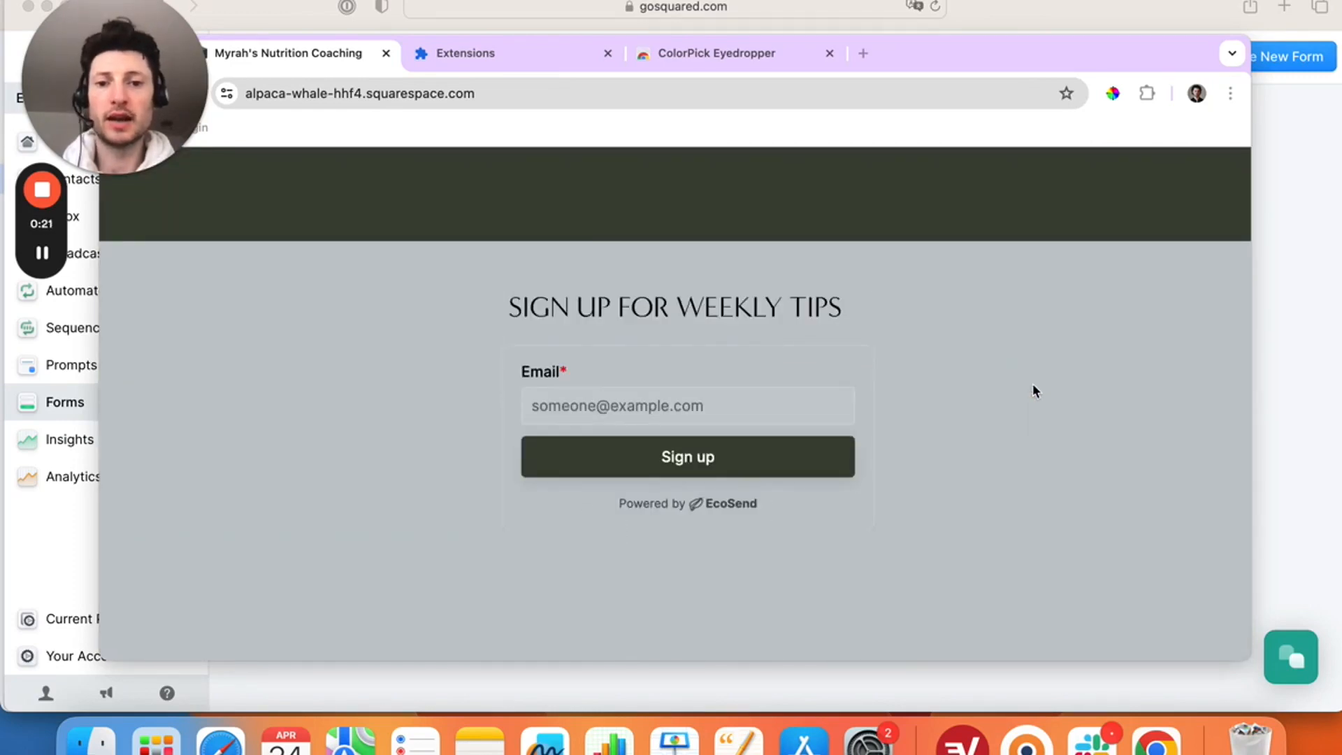
scroll(1033, 386, down, 3)
scroll(1033, 386, up, 3)
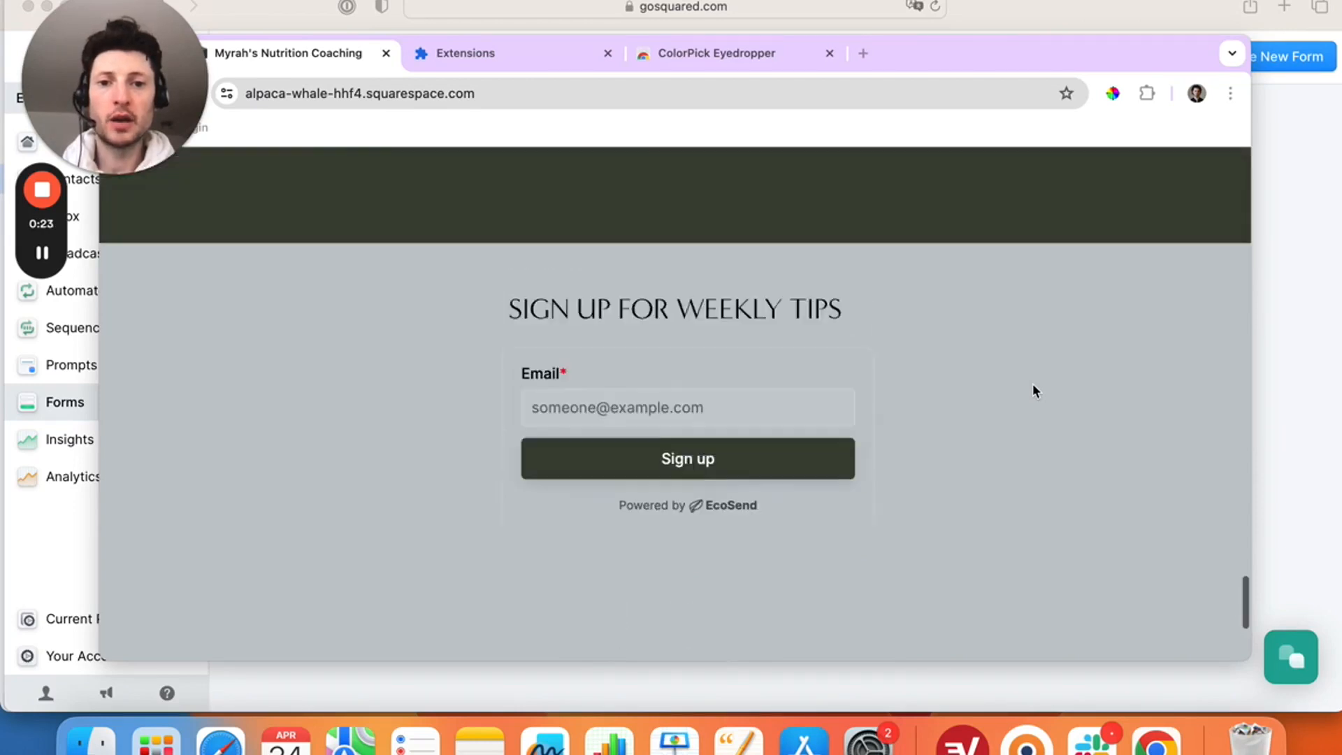
scroll(1035, 390, up, 8)
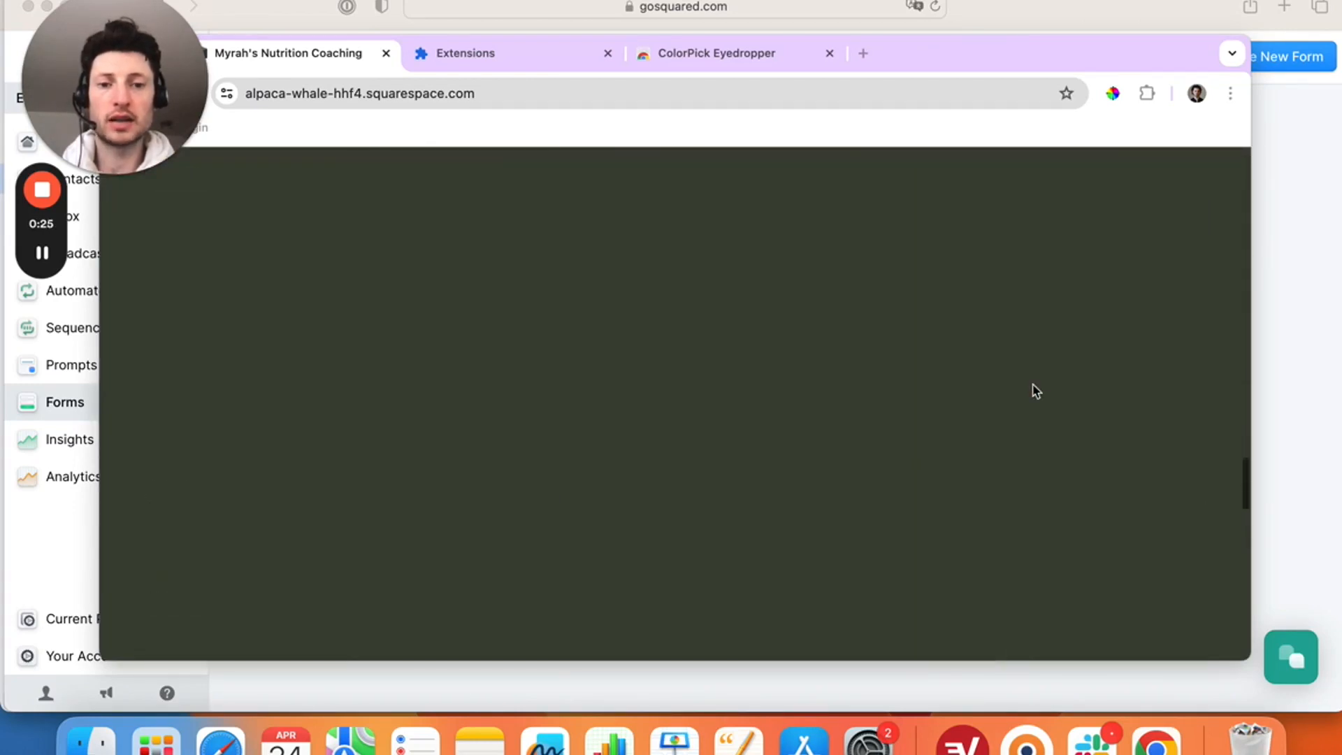
scroll(1036, 391, up, 5)
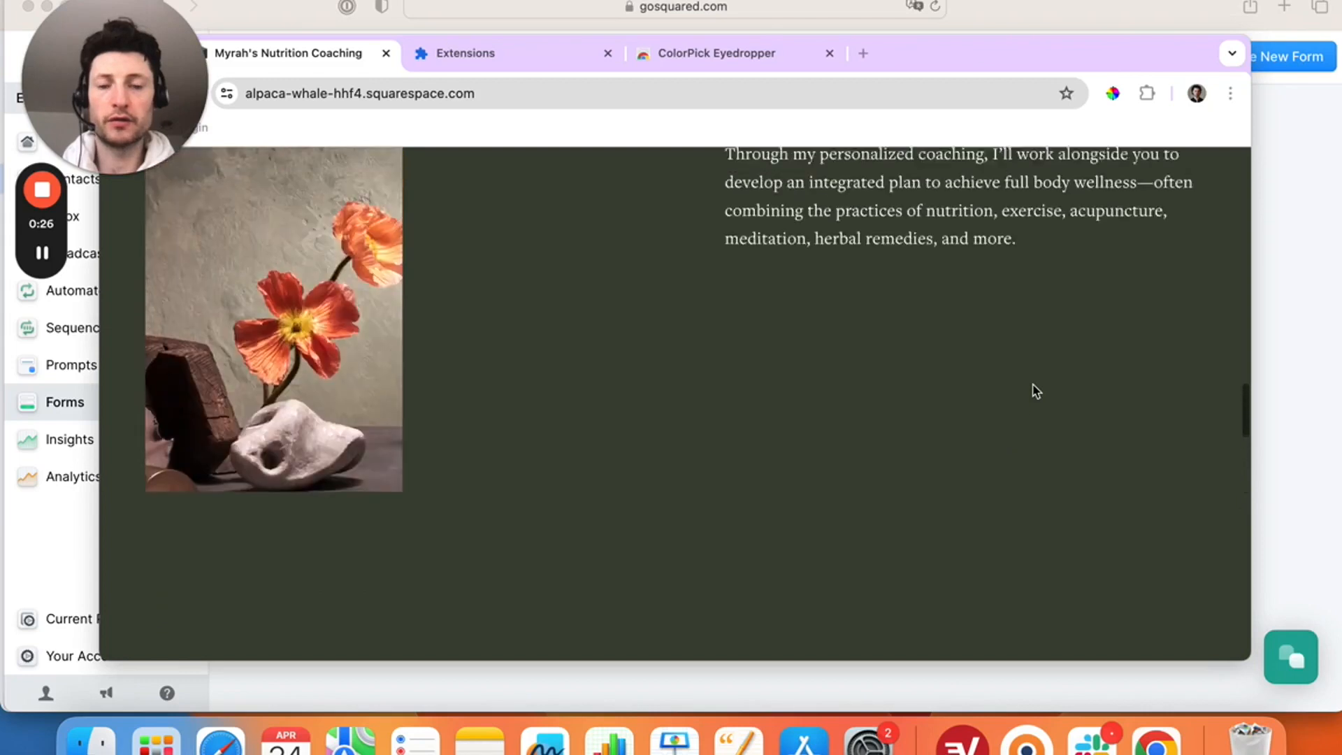
scroll(1036, 391, up, 4)
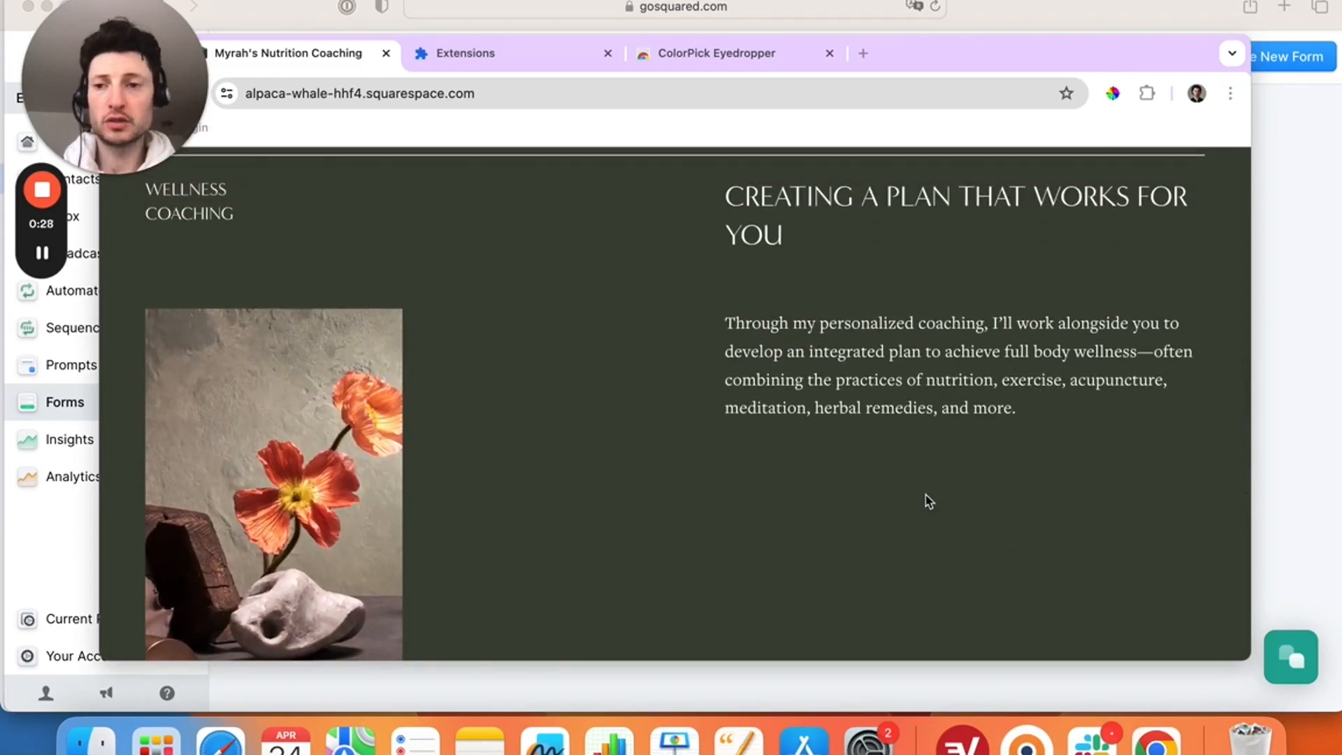
scroll(928, 501, down, 1)
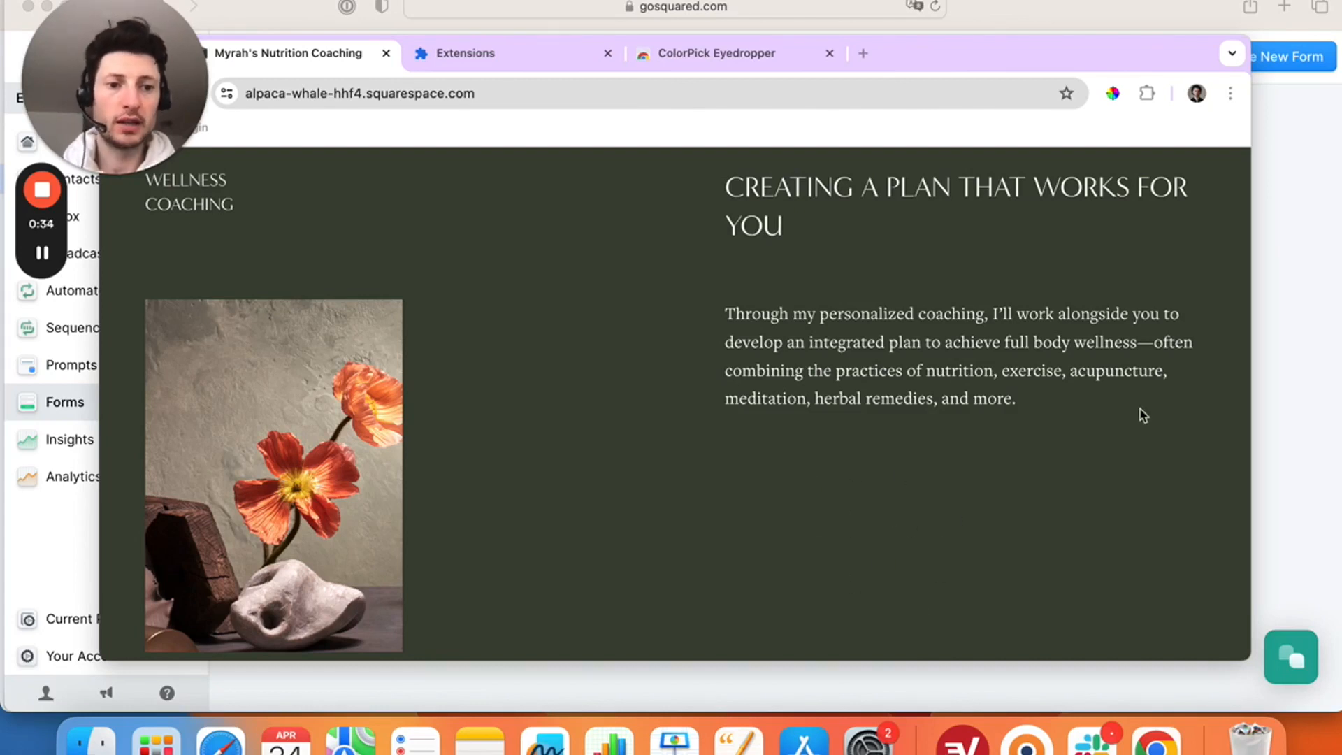
click(1290, 382)
click(1269, 62)
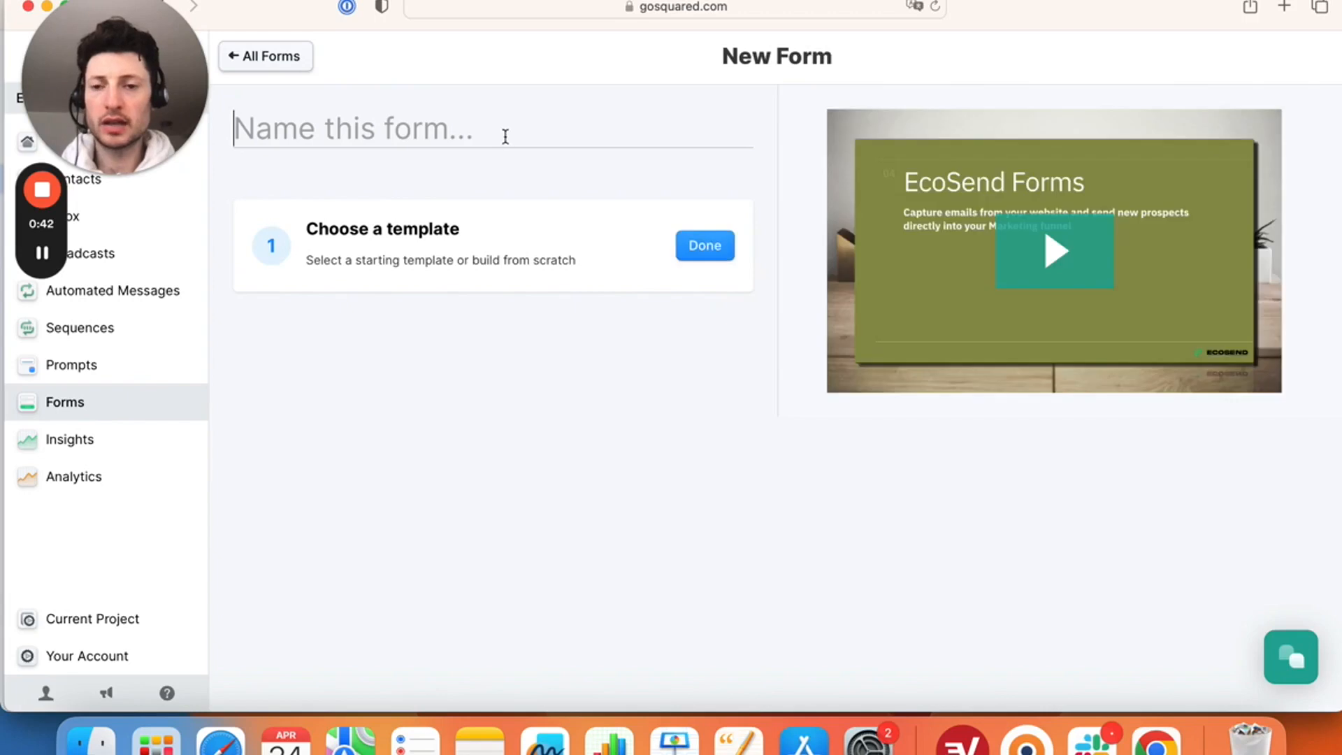
- Name the form '121 COACHING' and build it from the Custom Form template
text(121 COACHING)
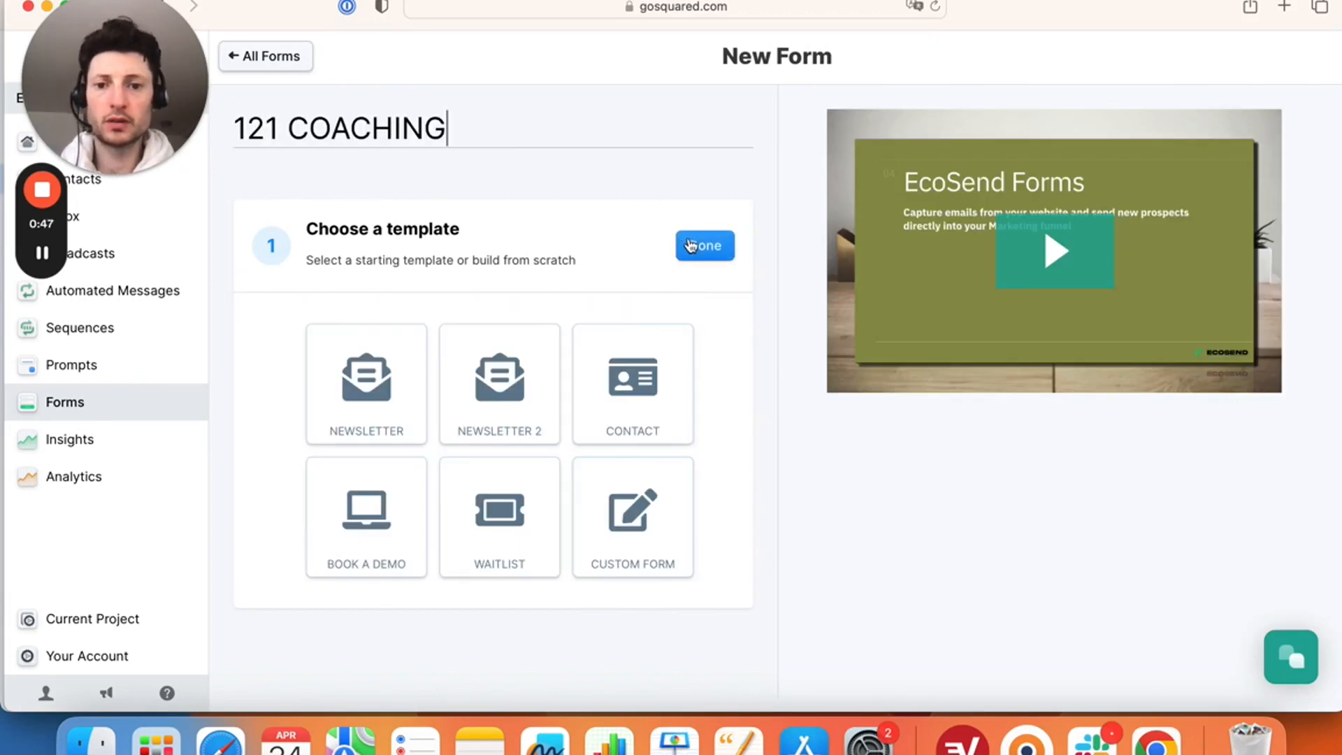
click(669, 533)
click(657, 528)
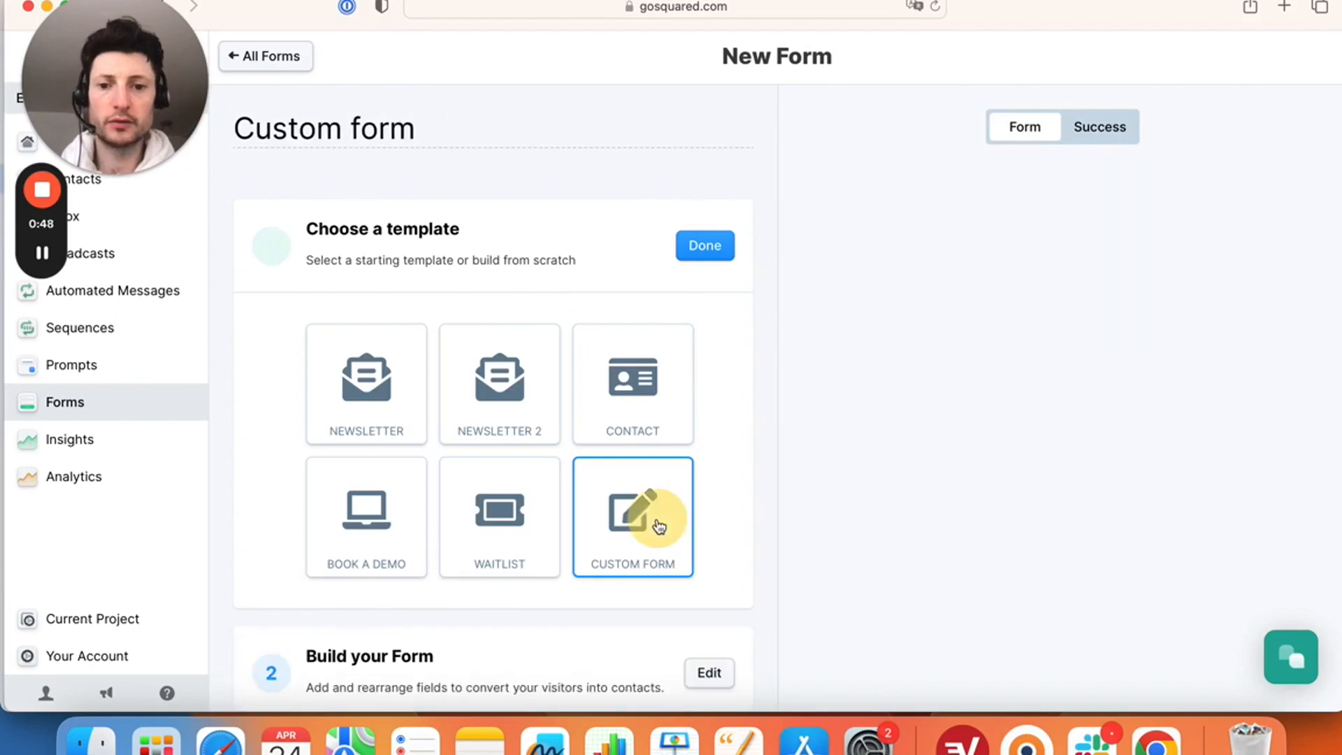
scroll(745, 466, down, 2)
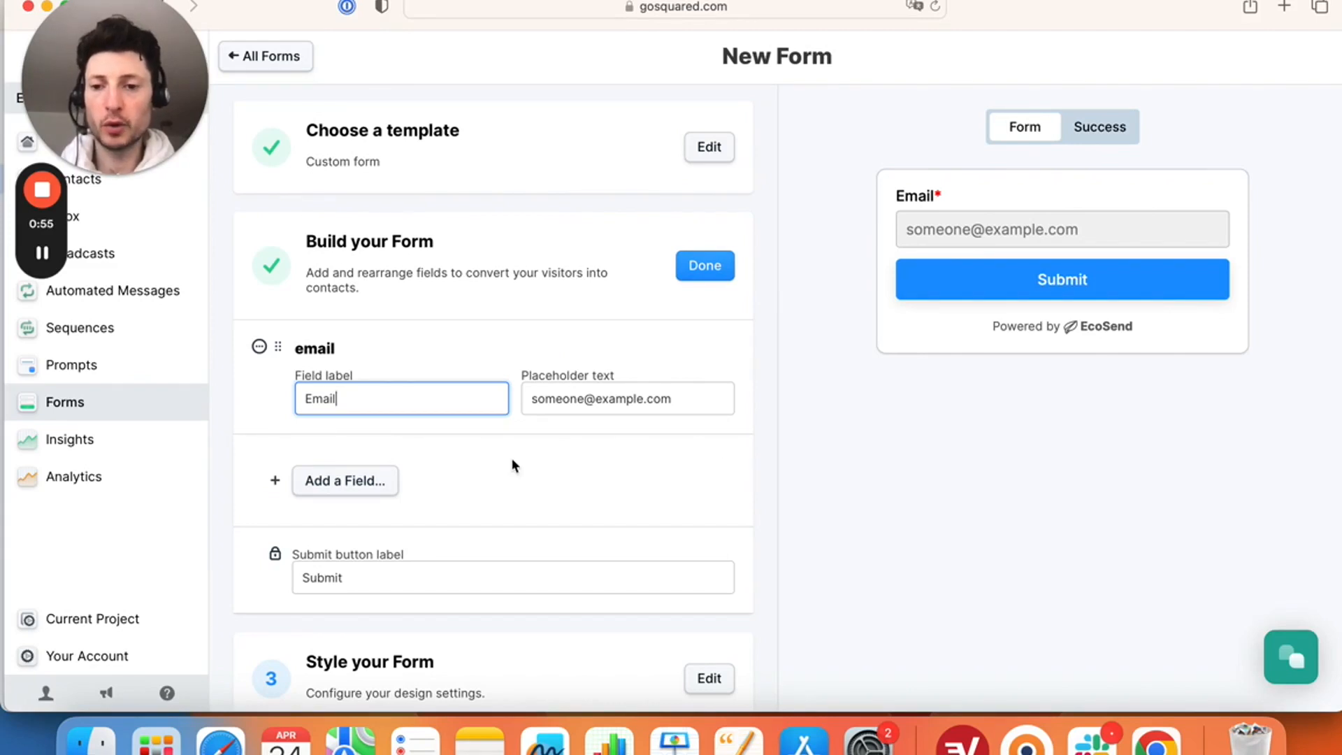
click(327, 484)
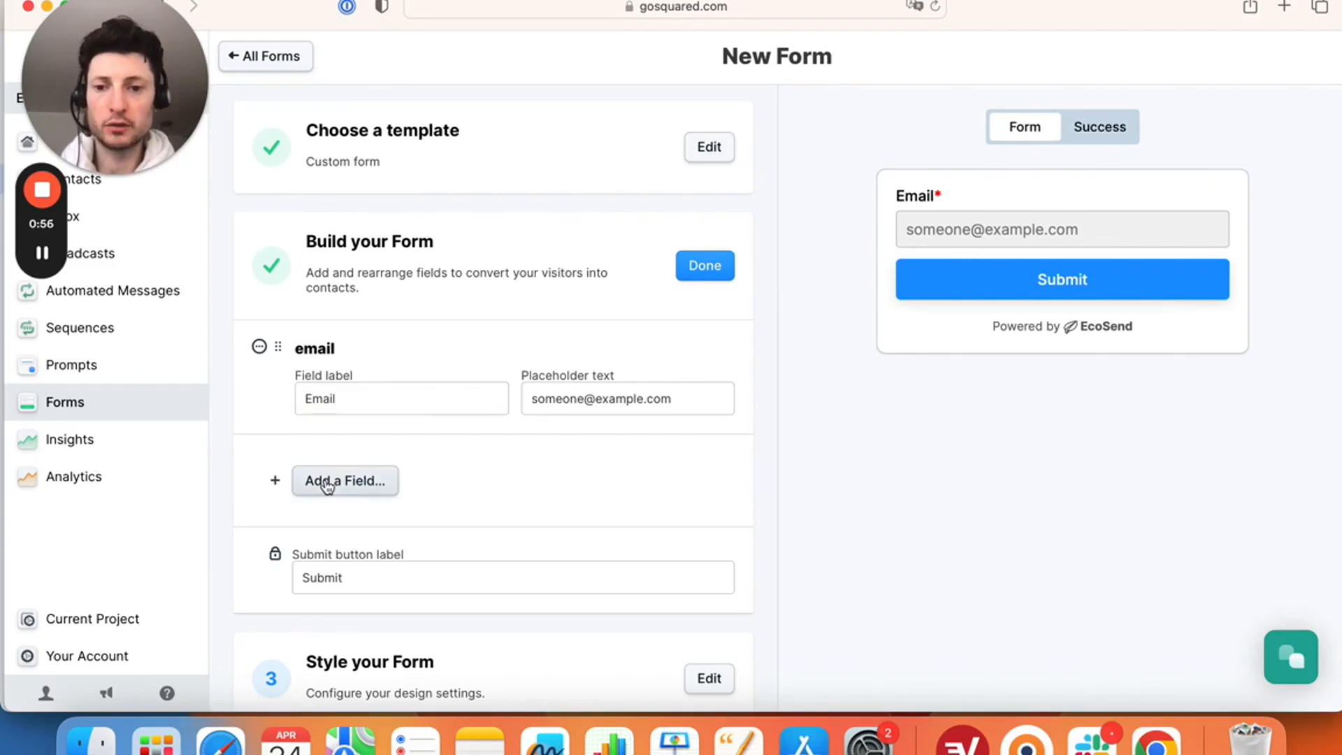
- Add a Select field from Other and create the custom field '121 Consultation'
mouse_move(365, 449)
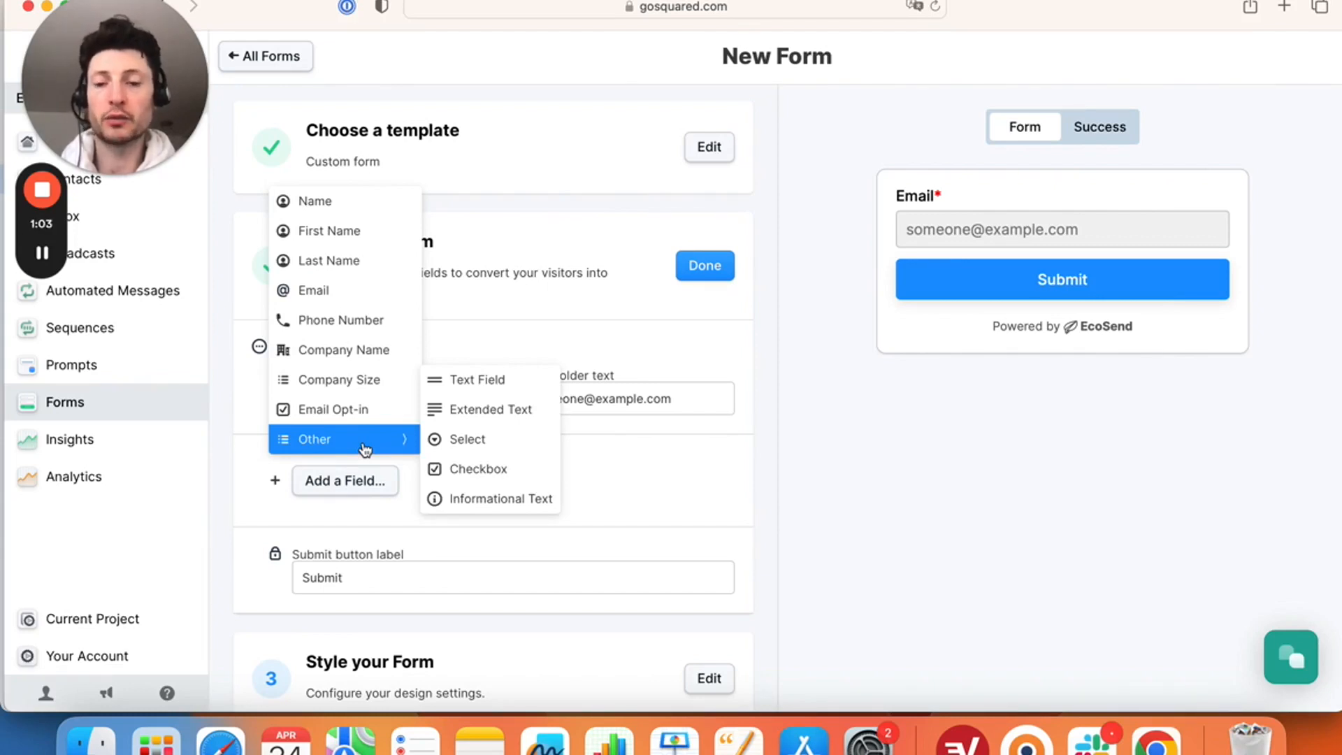
click(472, 434)
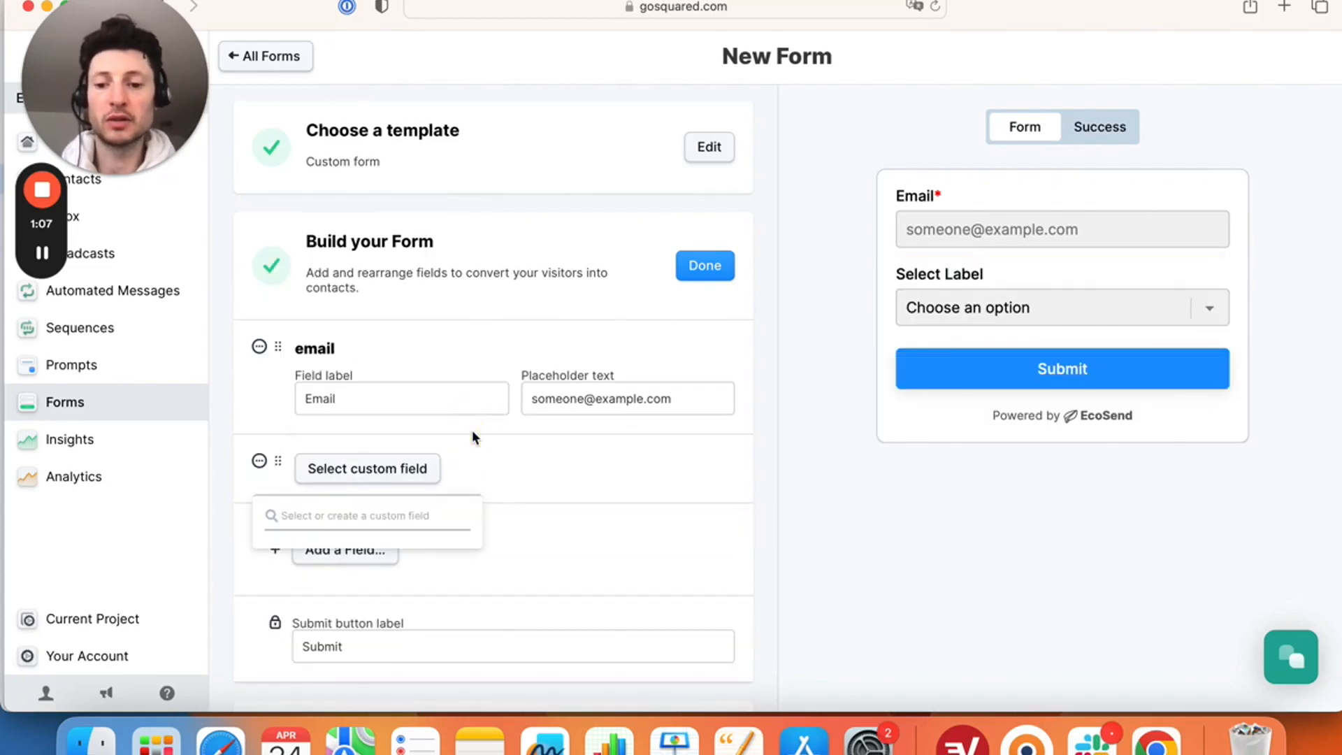
text(121)
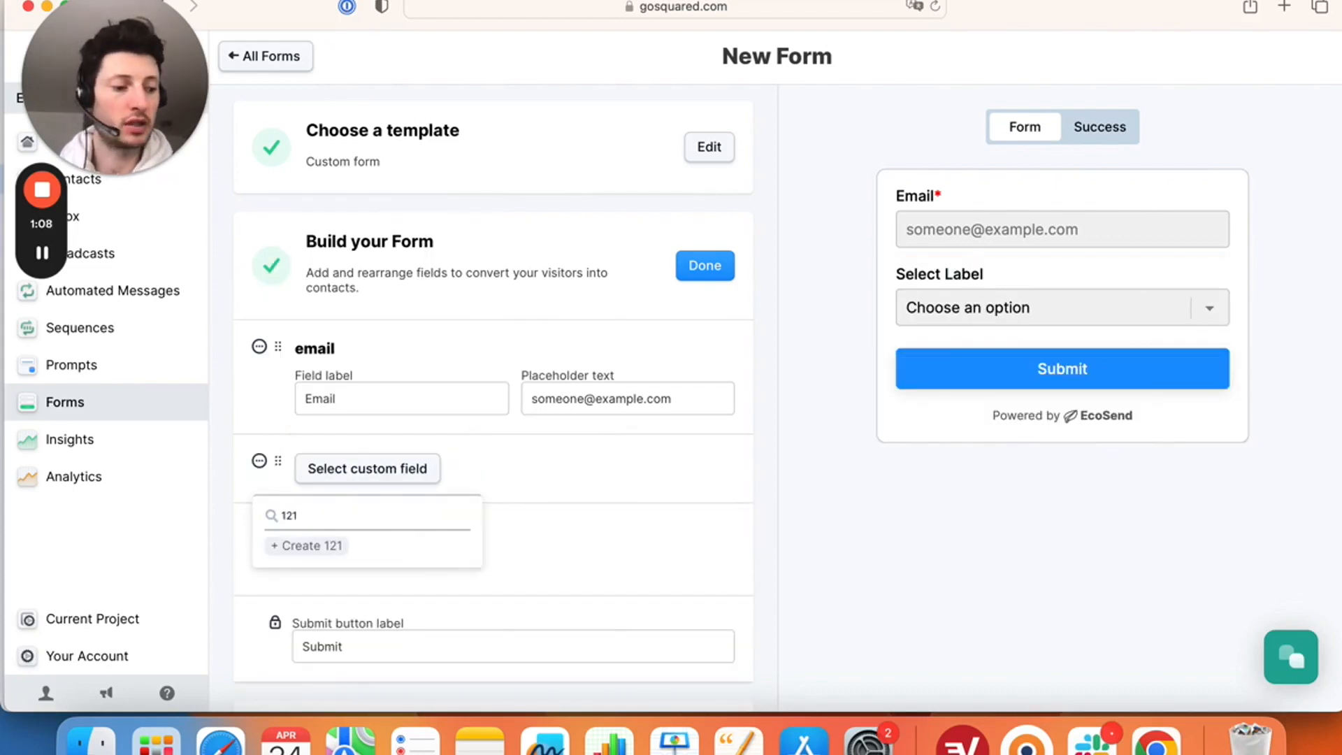
text( Coaching)
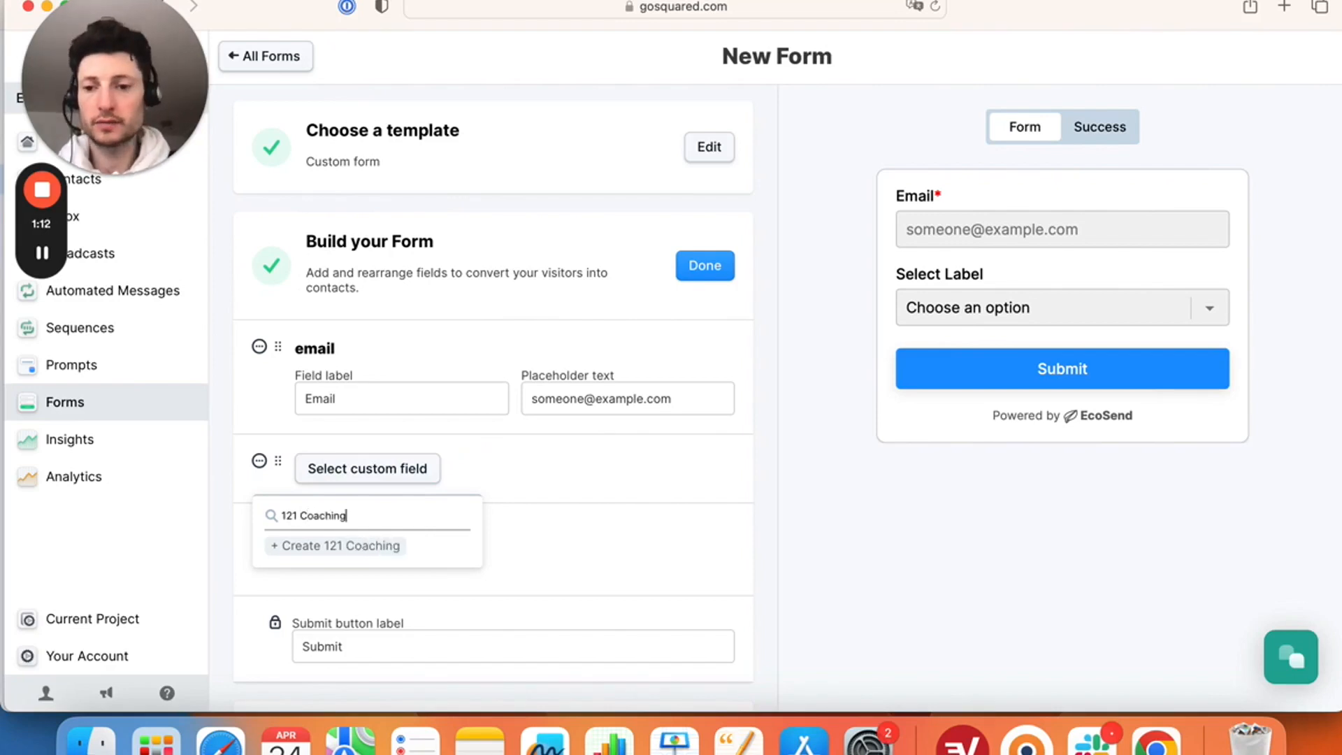
key(BackSpace)
key(BackSpace)
key(BackSpace)
key(BackSpace)
key(BackSpace)
key(BackSpace)
text(nsu)
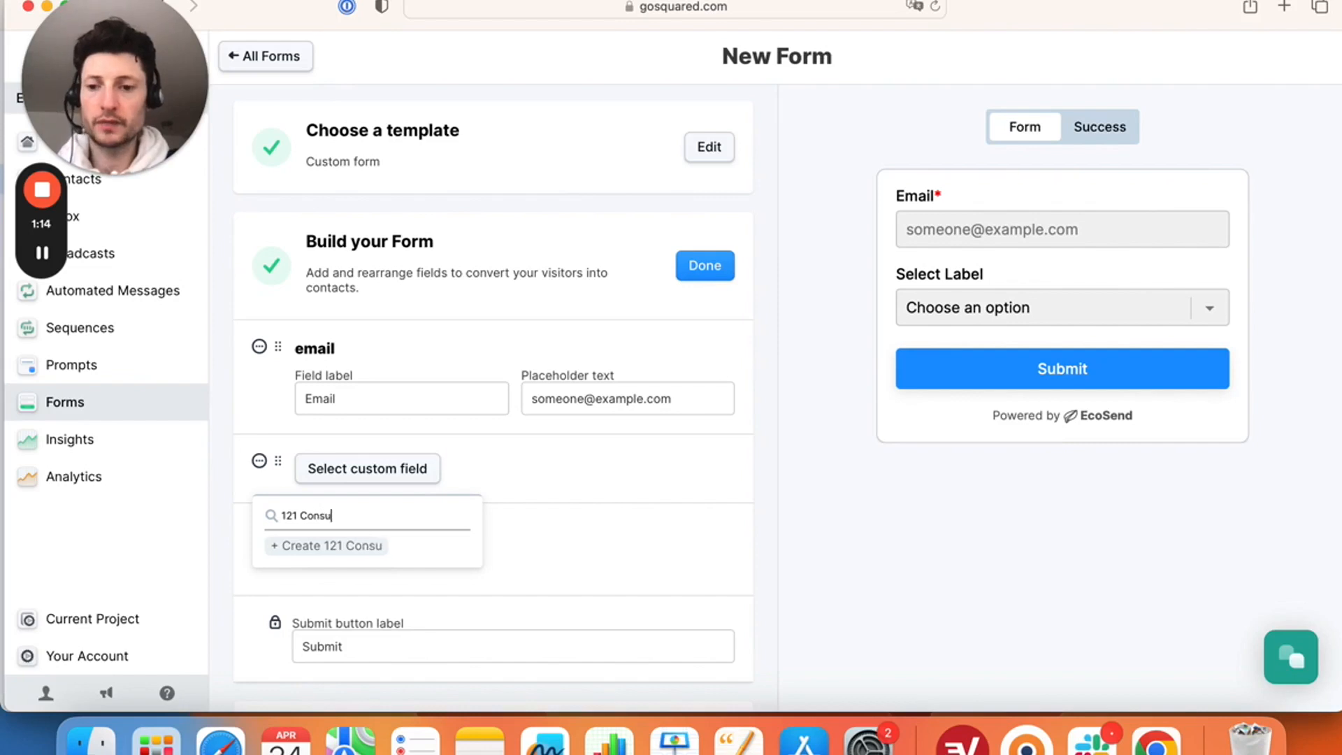
text(ltation)
key(Return)
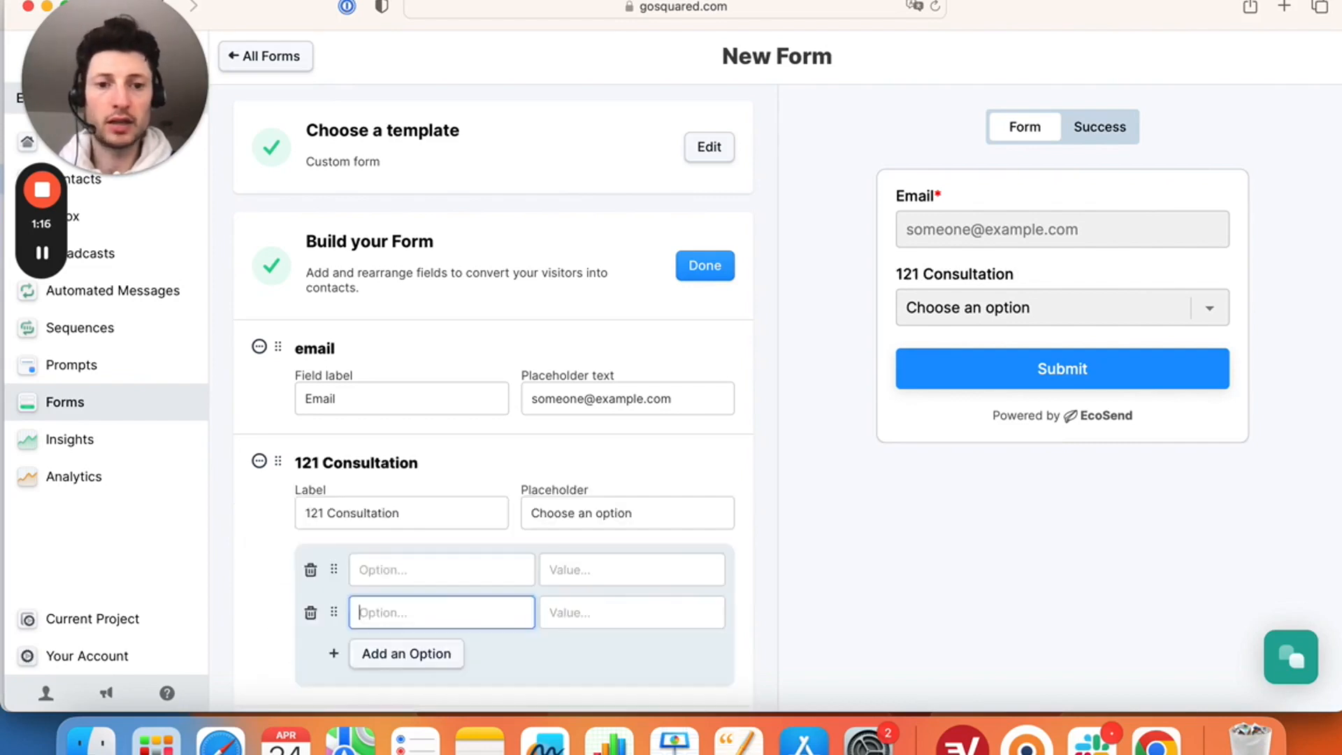
- Enter the options Meal Plans, Nutrition Coaching and Cooking Class, then check them in the preview
click(413, 567)
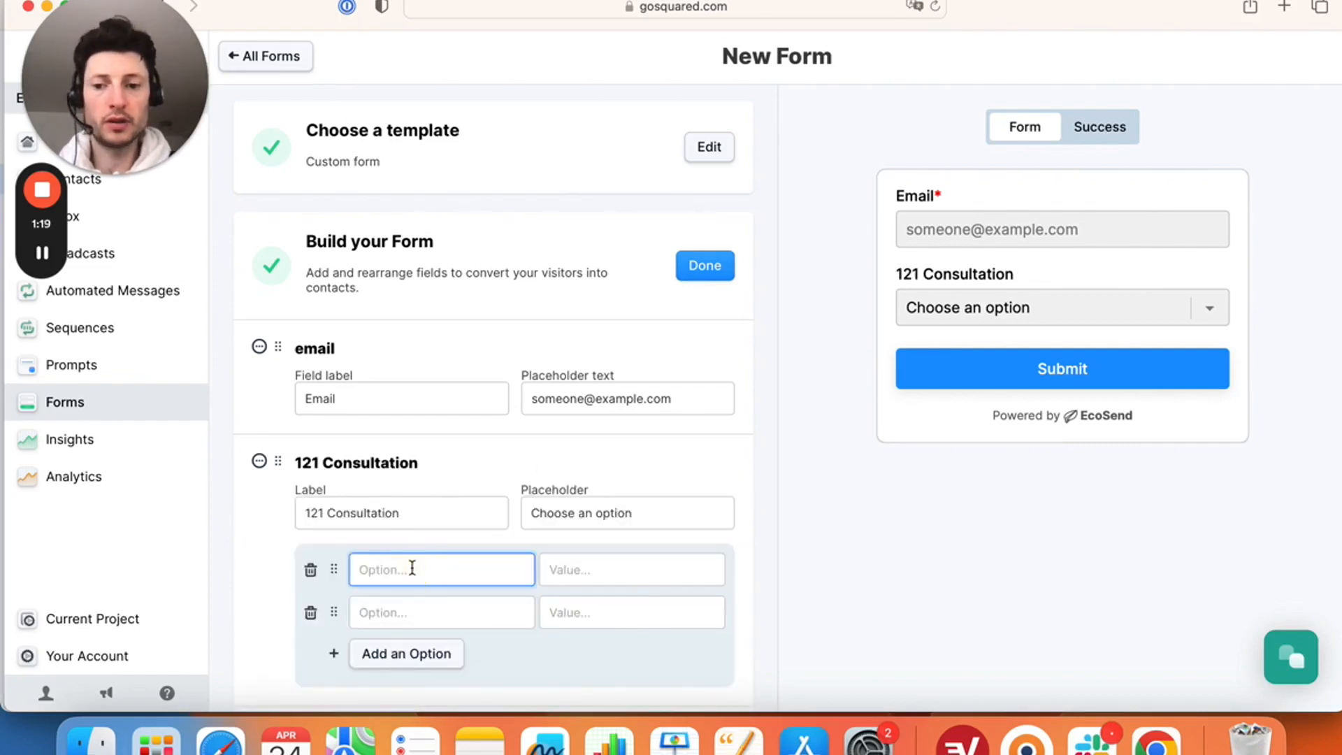
text(Meal Plans)
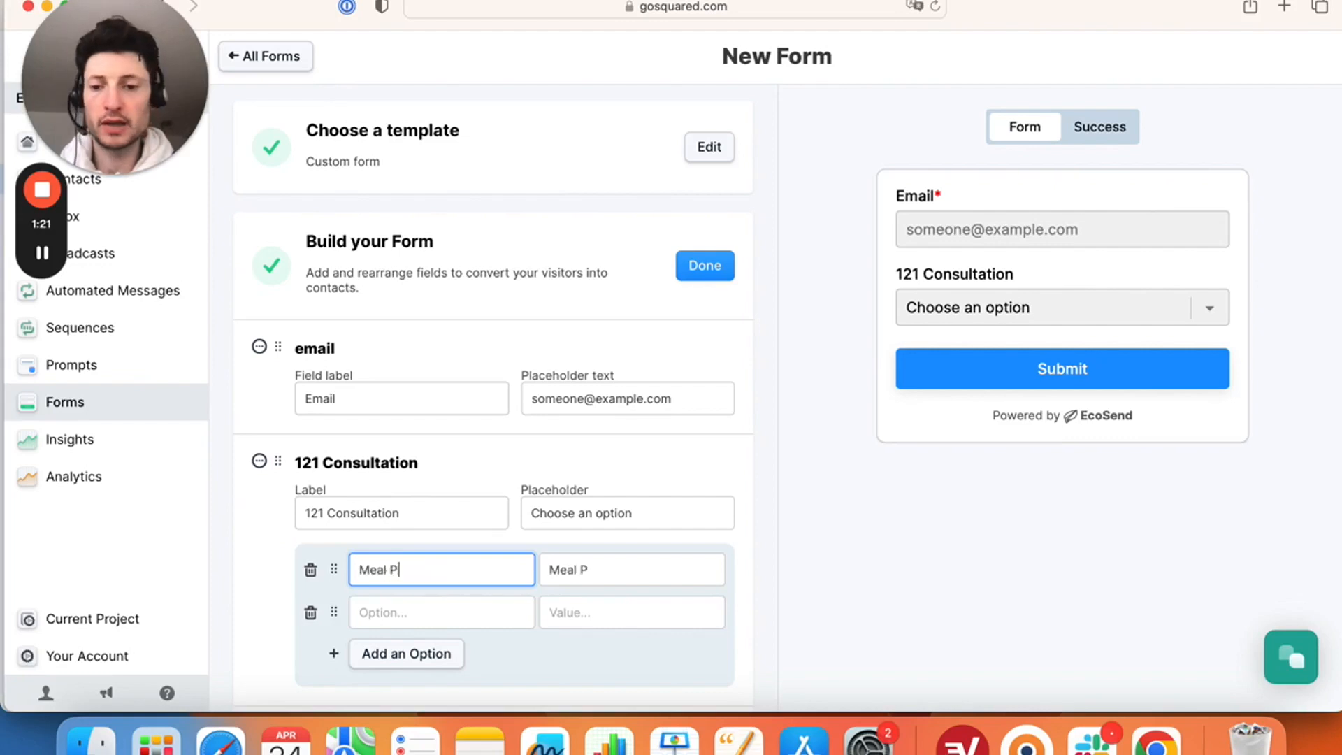
click(411, 605)
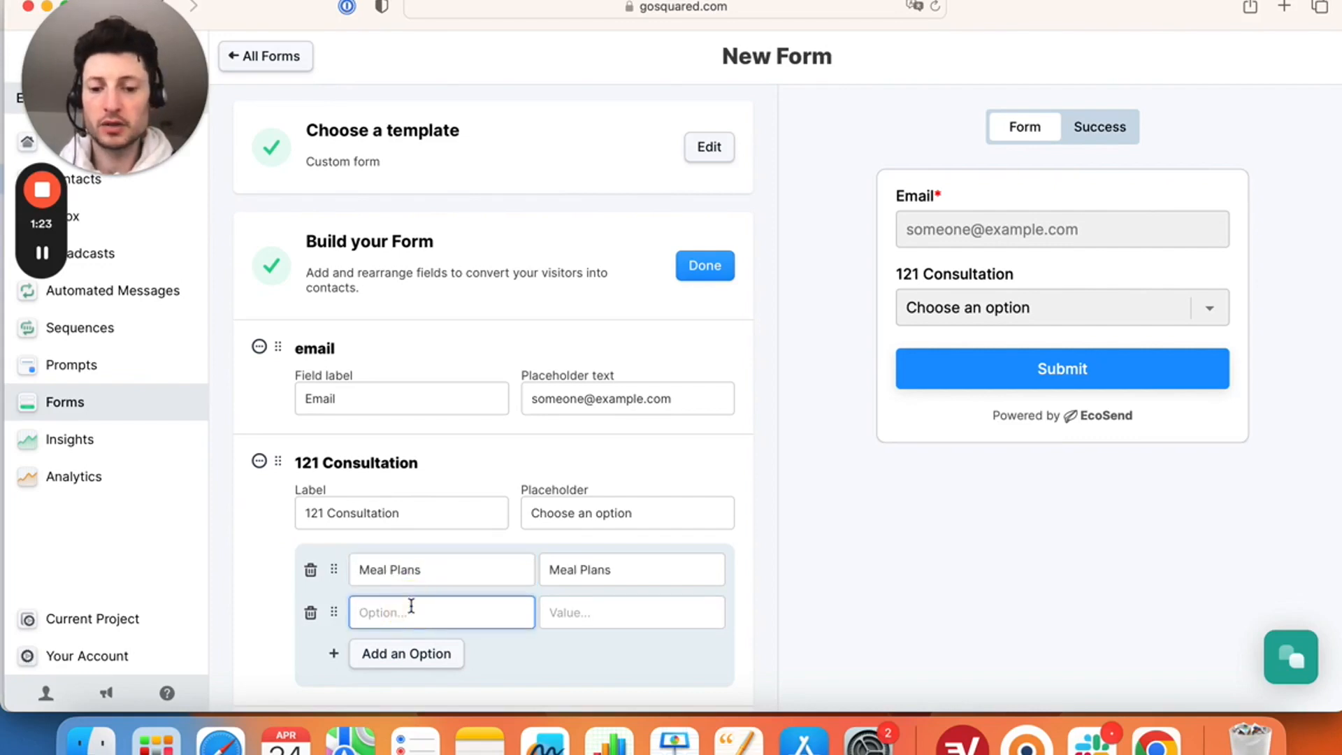
text(Nutrition Coaching)
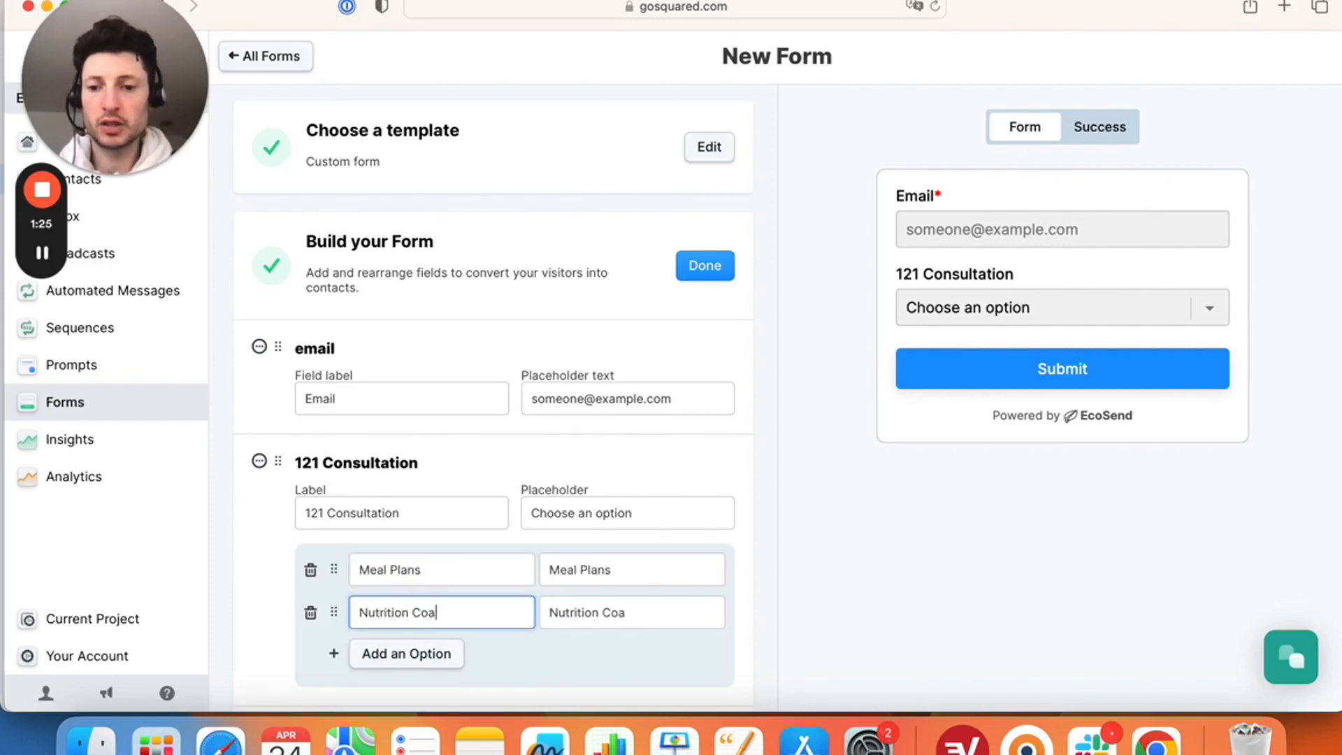
click(370, 661)
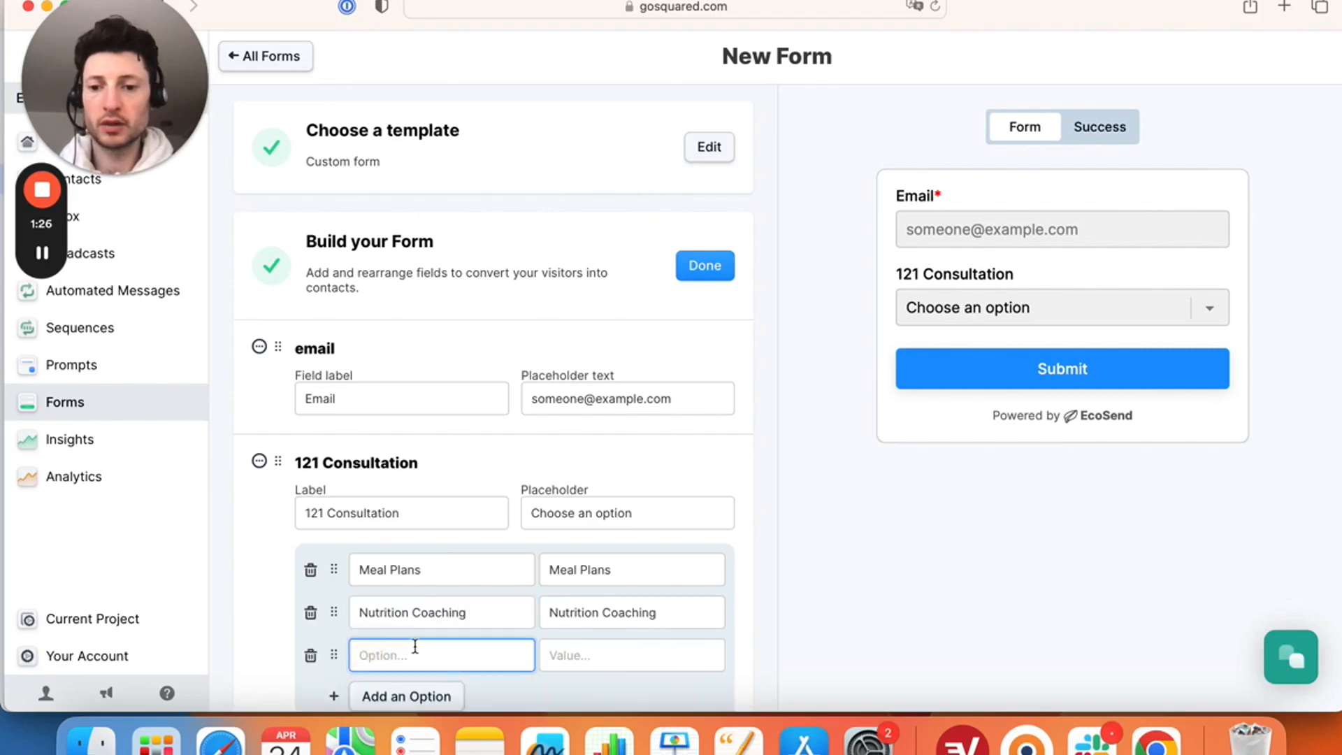
click(404, 655)
text(Cooking Class)
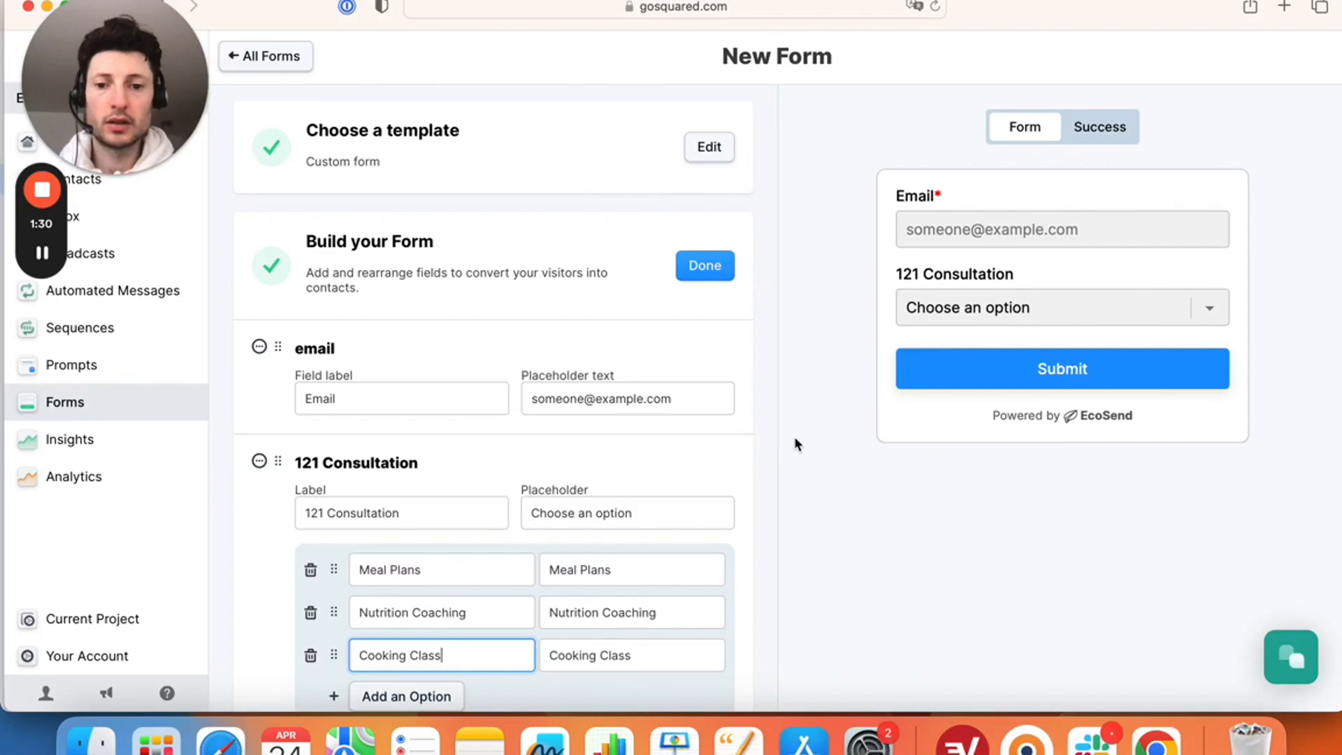
click(794, 443)
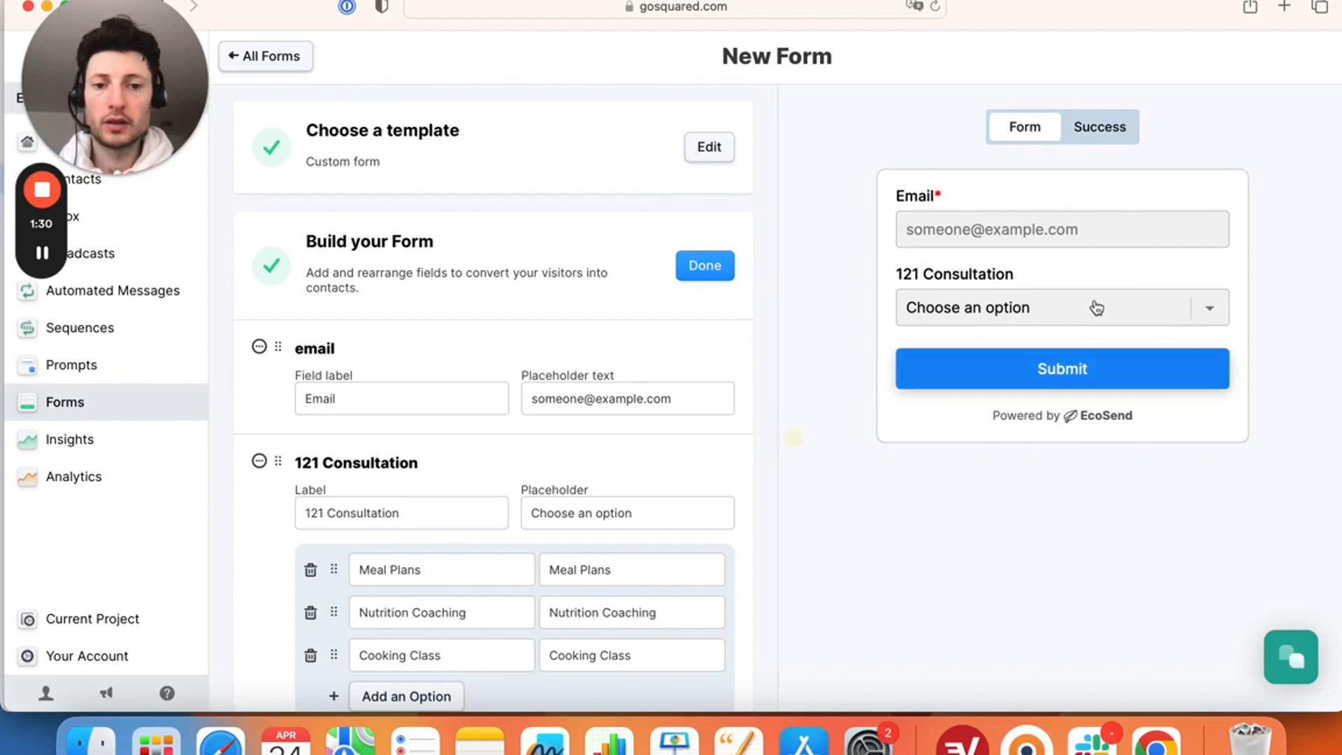
click(1213, 310)
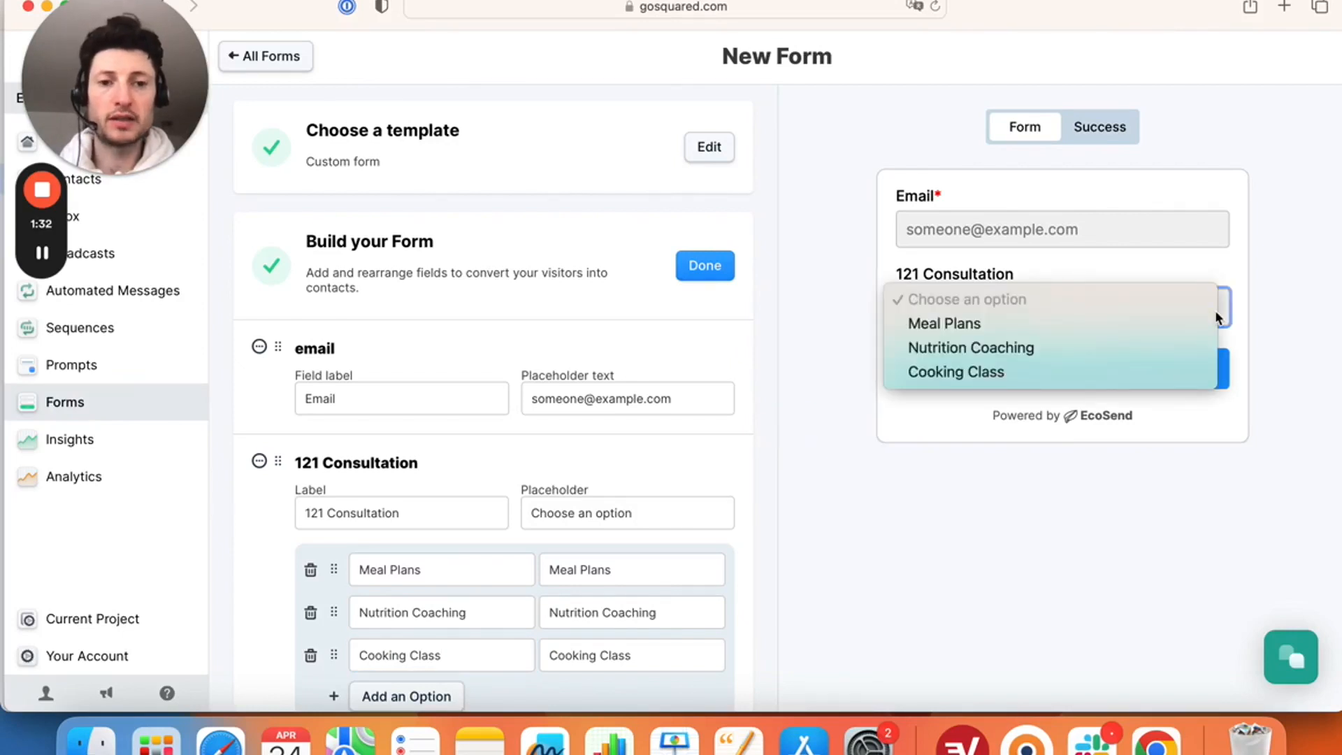
click(845, 389)
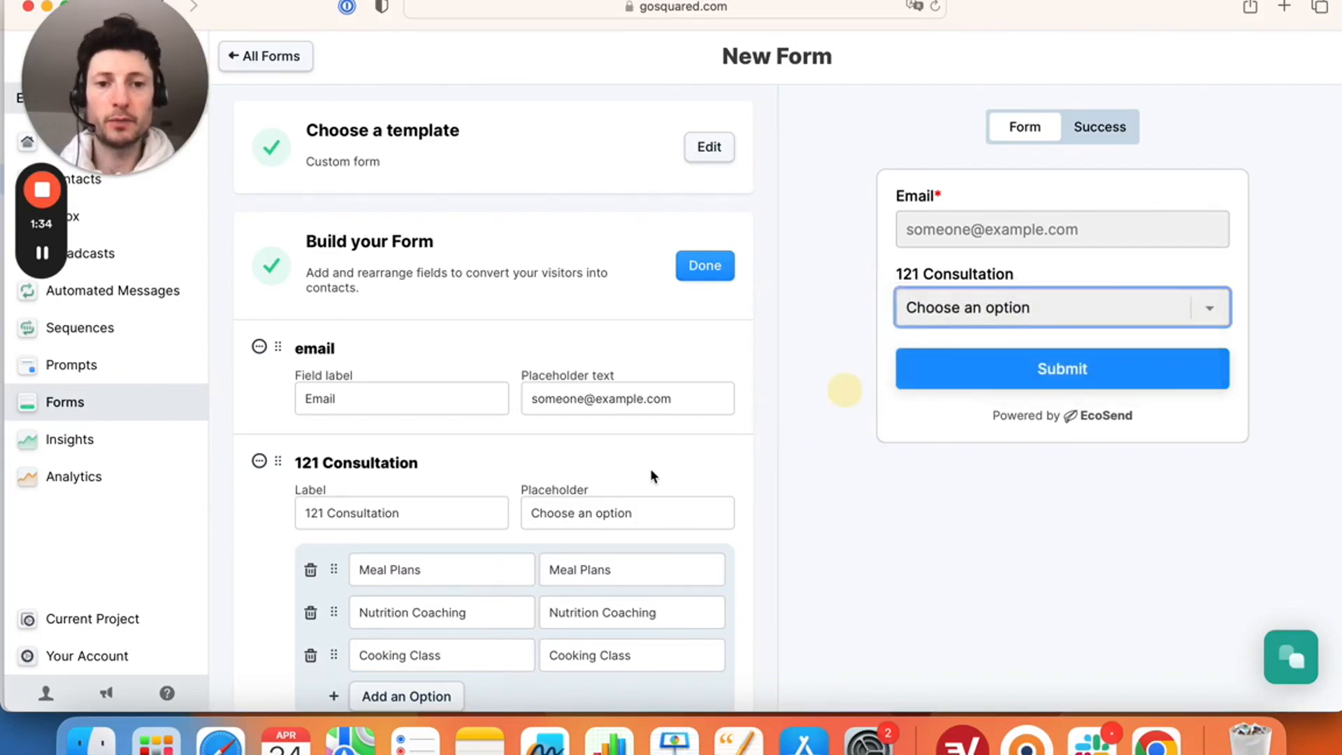
- Mark Build your Form done, review the colour style fields, and bring Chrome forward
scroll(651, 471, down, 5)
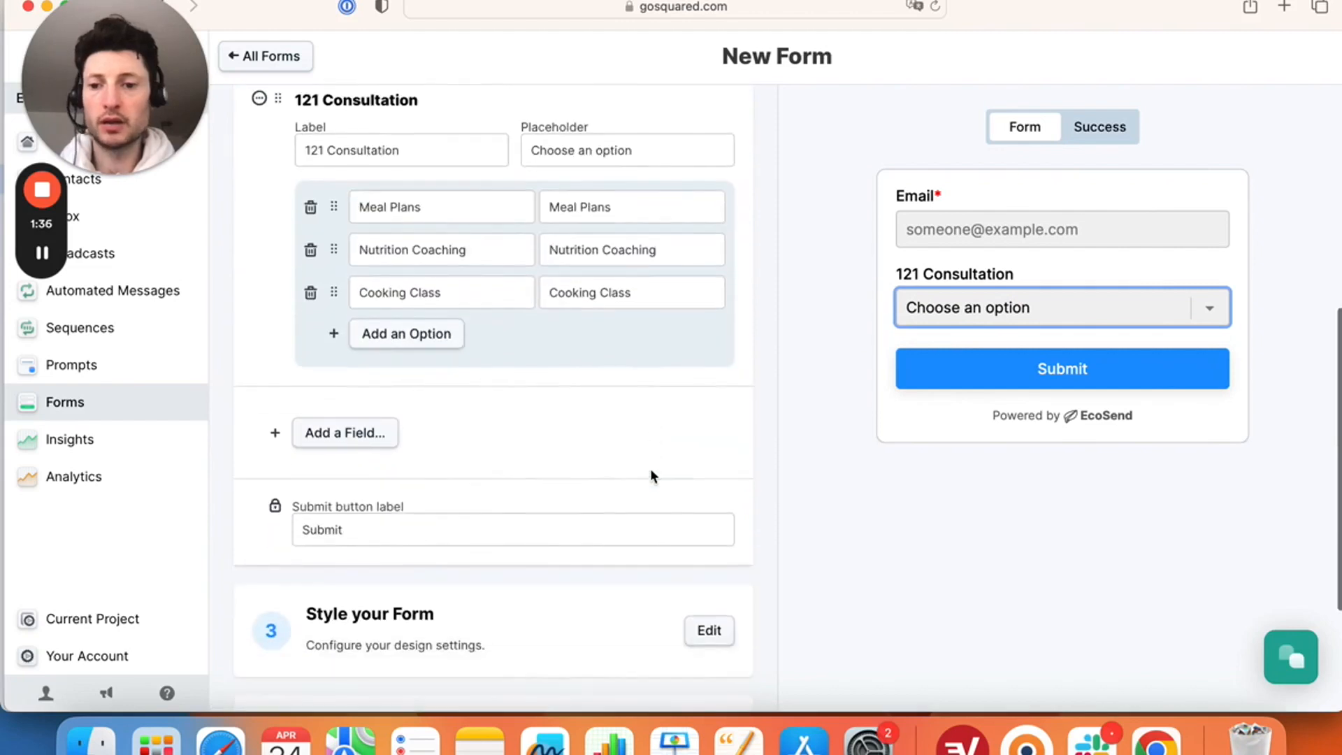
scroll(650, 476, down, 2)
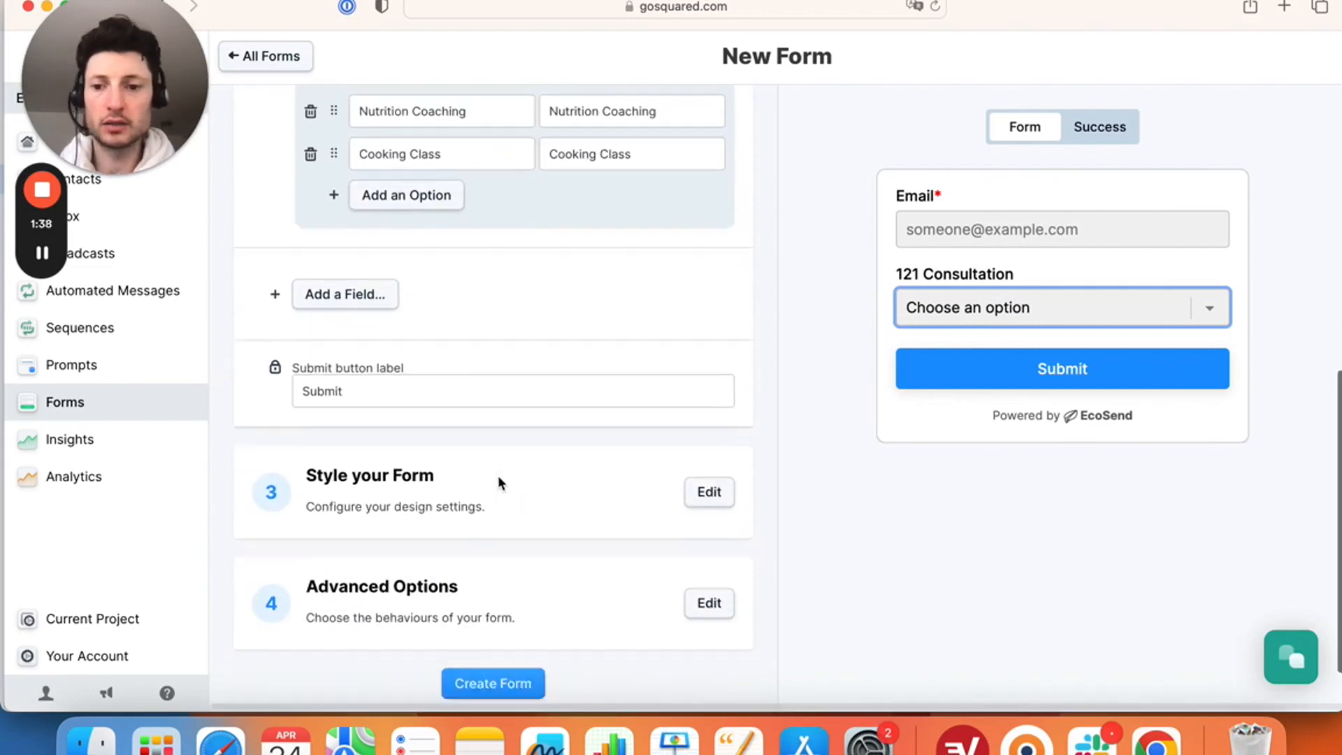
scroll(499, 479, up, 7)
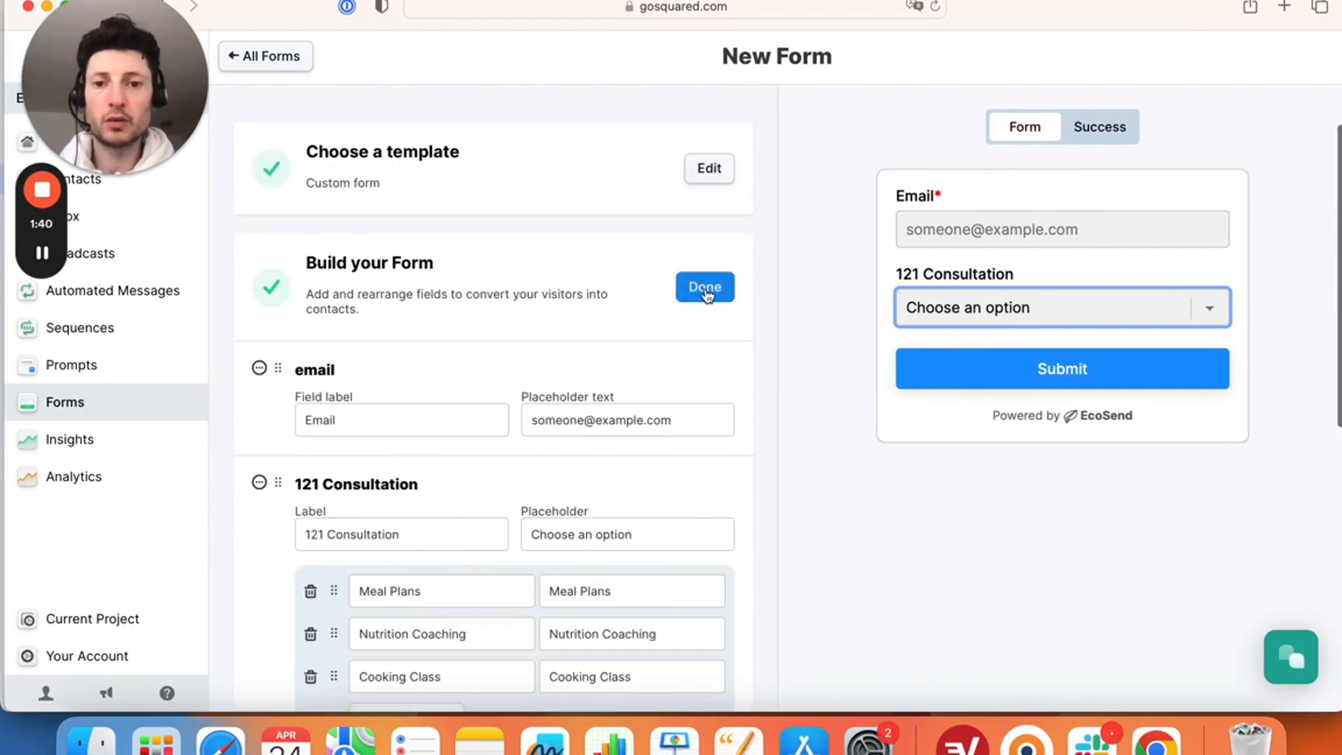
click(706, 288)
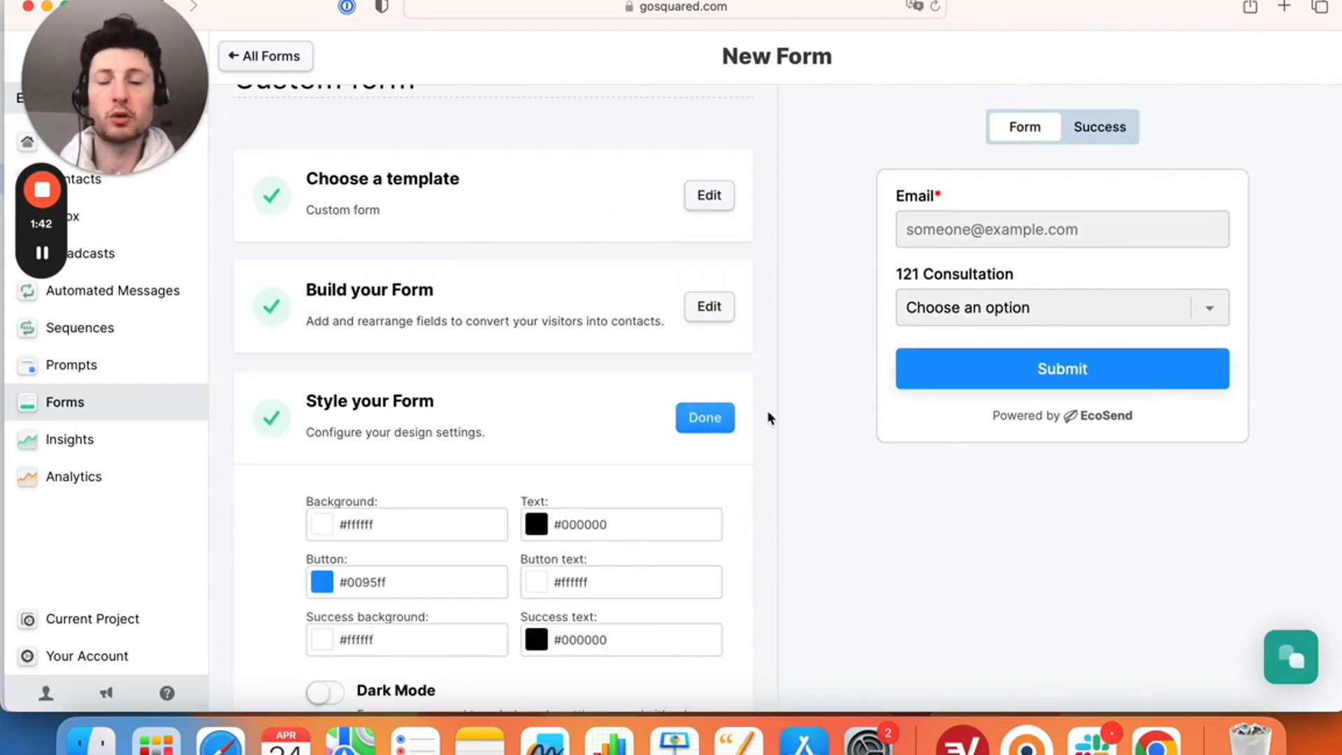
scroll(658, 466, down, 3)
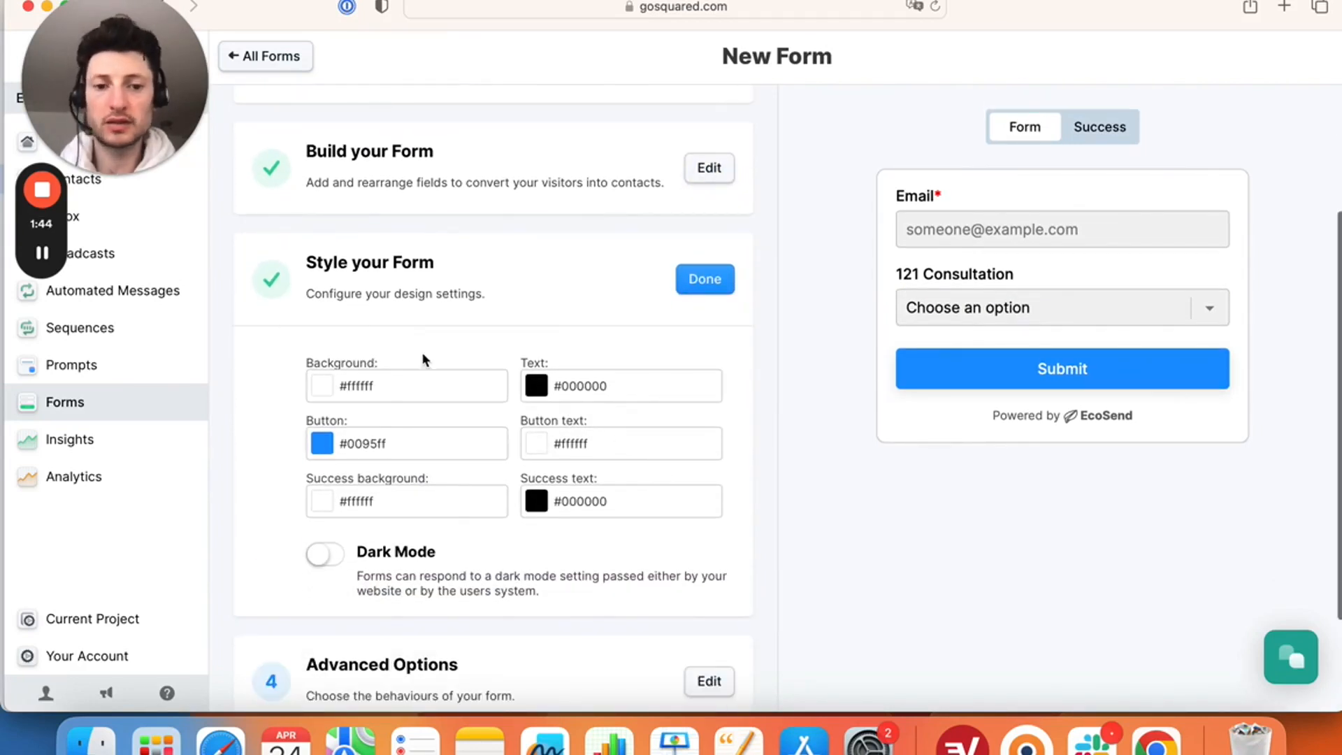
click(1157, 740)
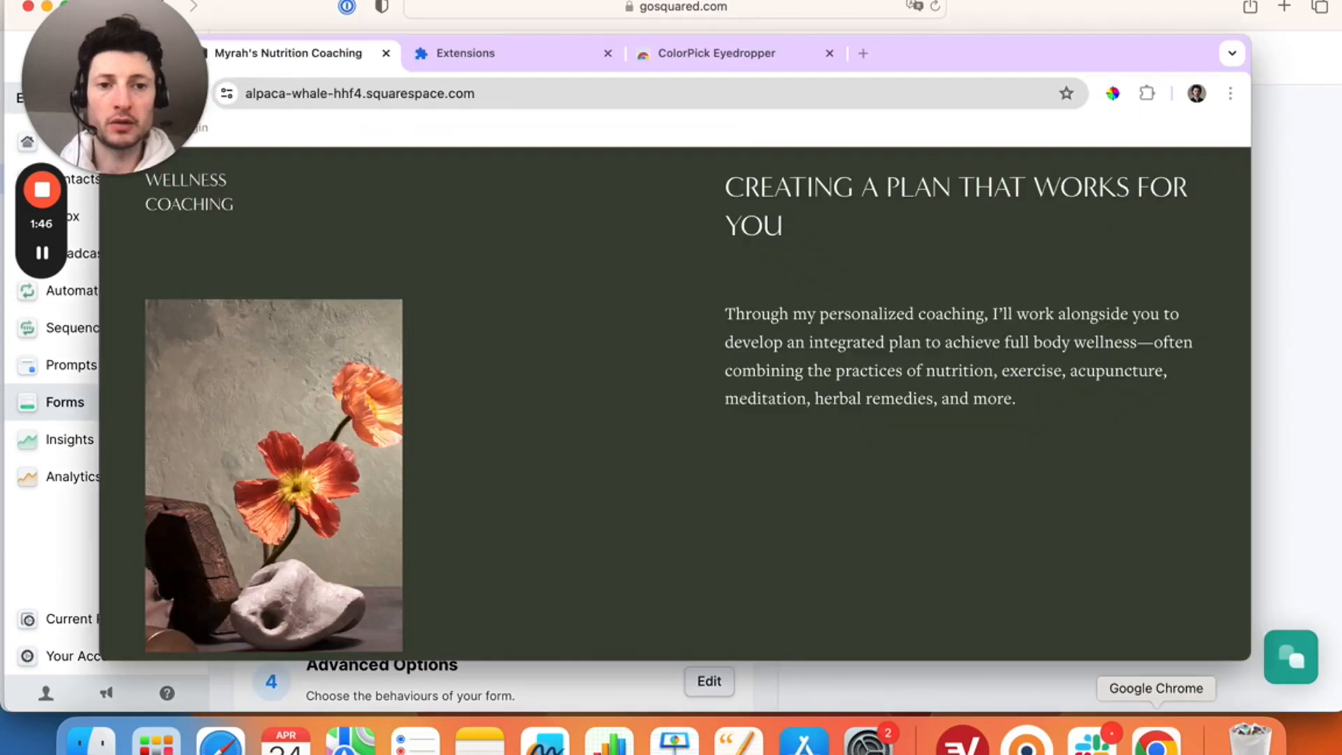
- Use the ColorPick eyedropper on the dark green page background to read 3D4435
click(1113, 94)
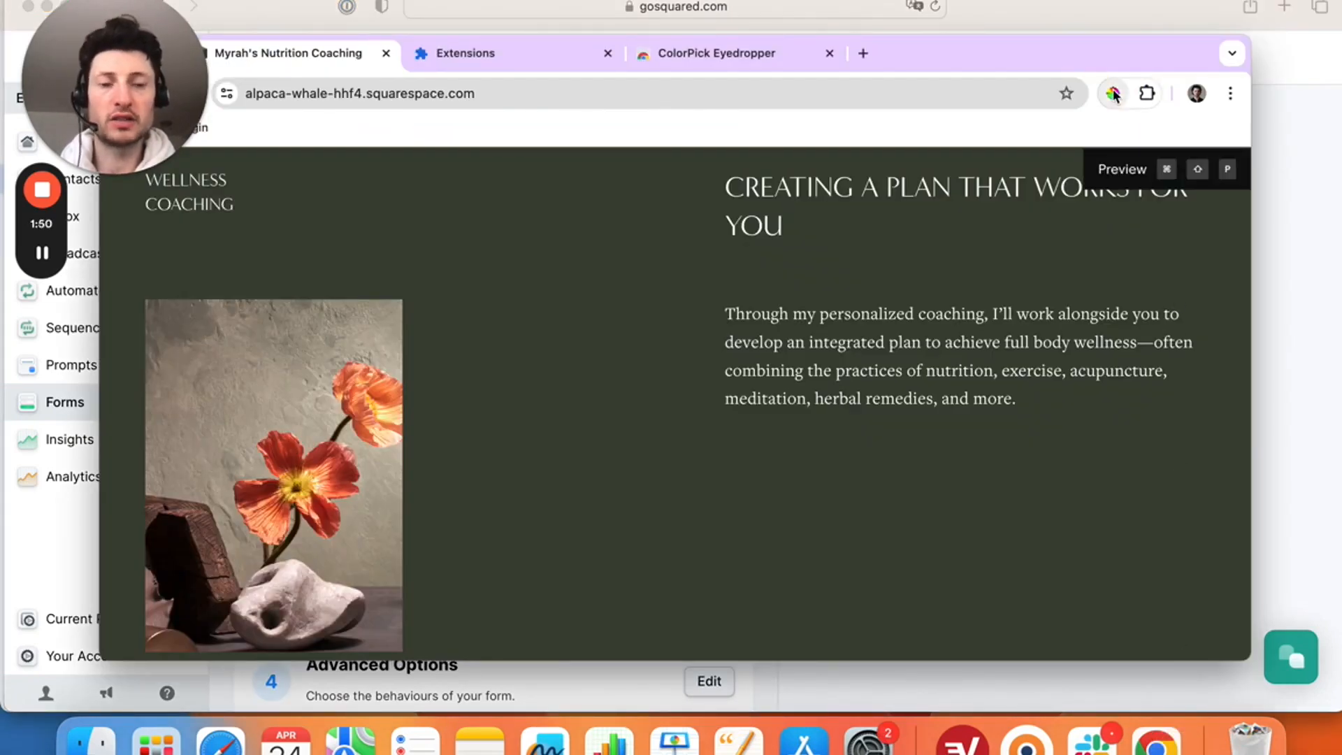
click(1121, 99)
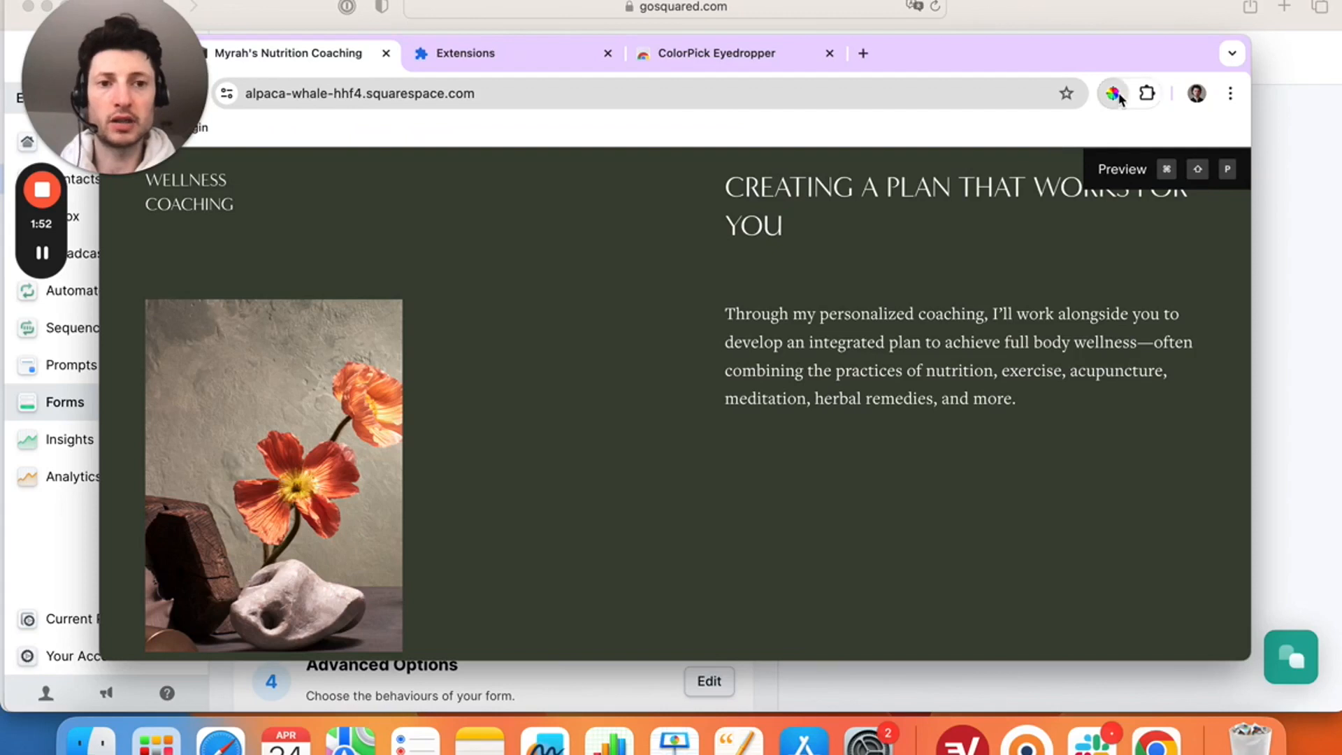
click(633, 369)
key(super+c)
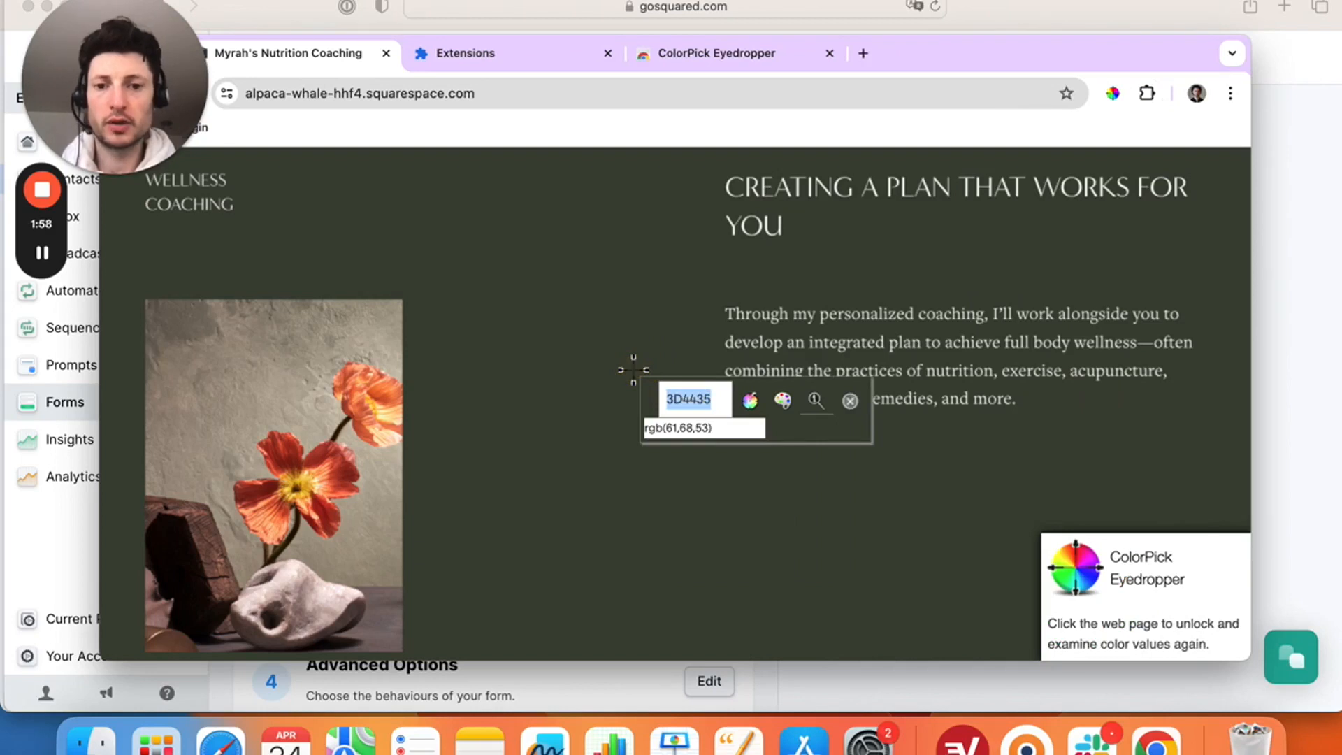
- Set the form background to #3D4435 and the label text colour to #ffffff
click(1309, 292)
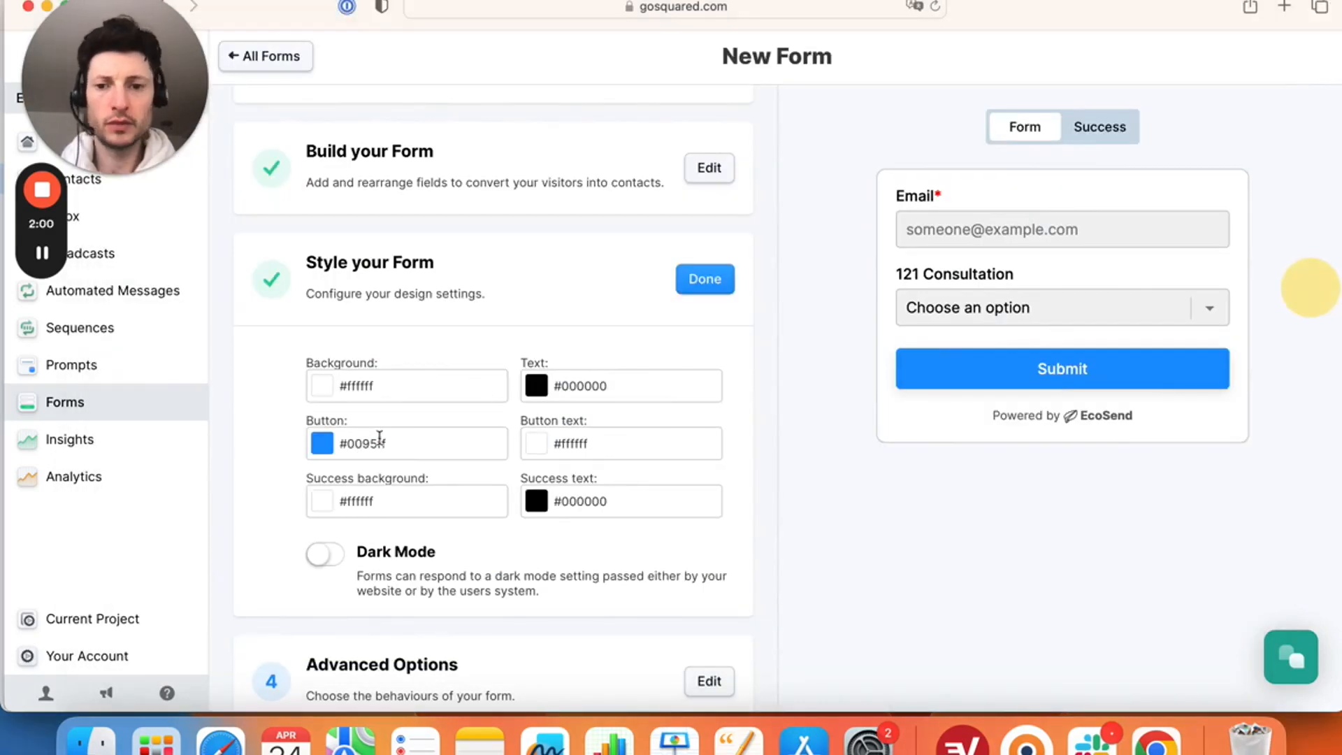
drag(348, 389, 376, 388)
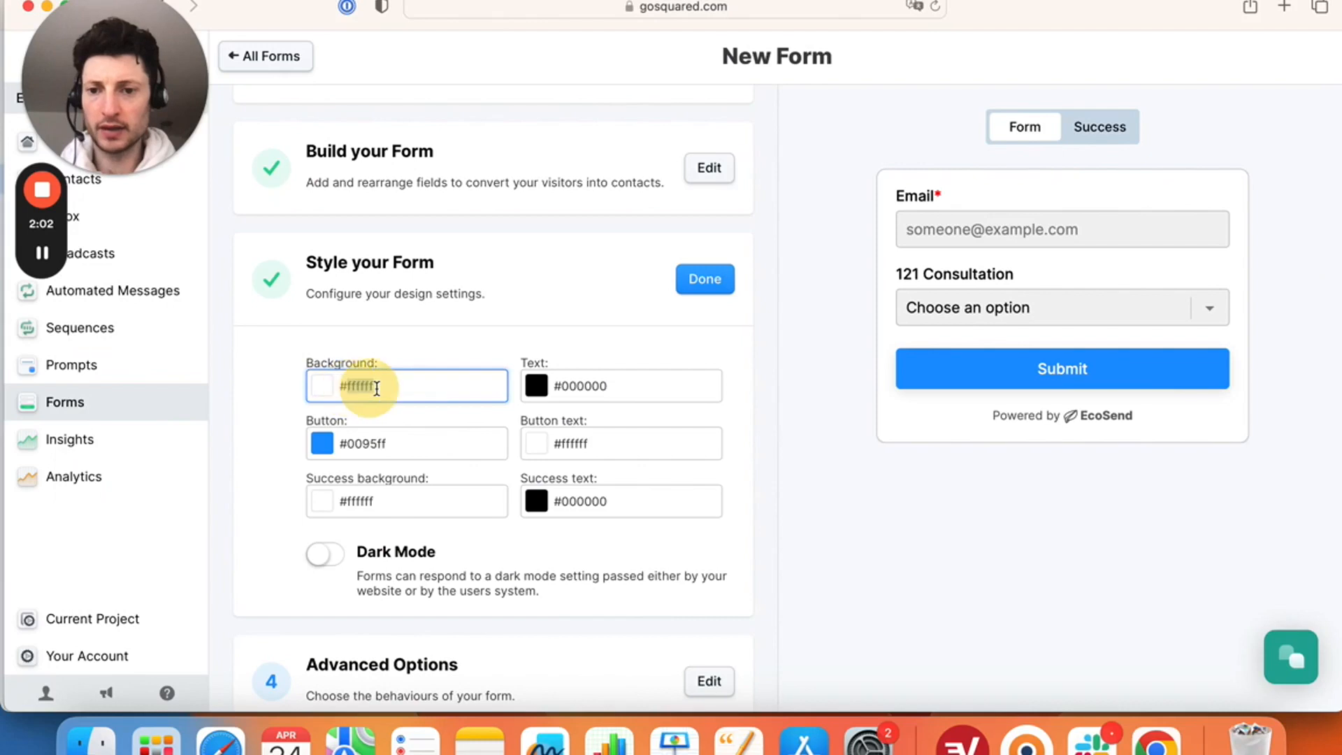
key(super+v)
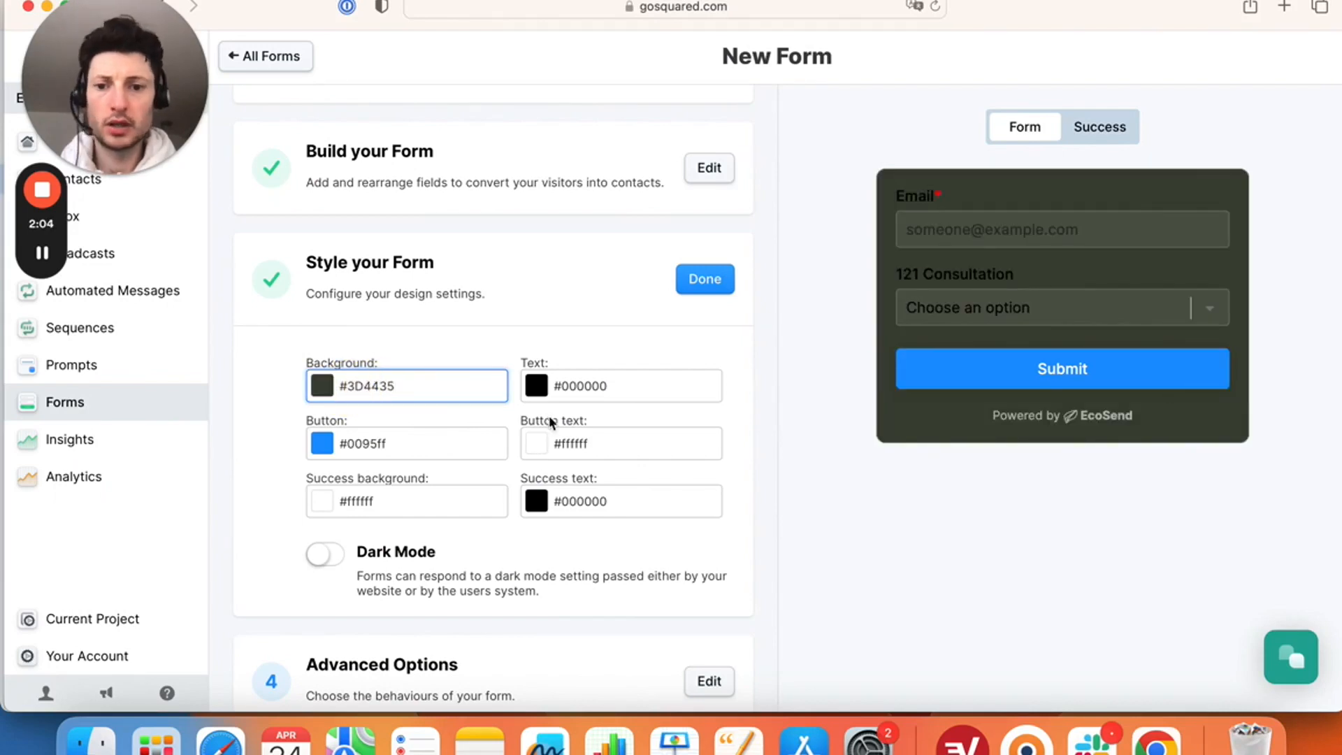
drag(561, 442, 599, 441)
key(super+c)
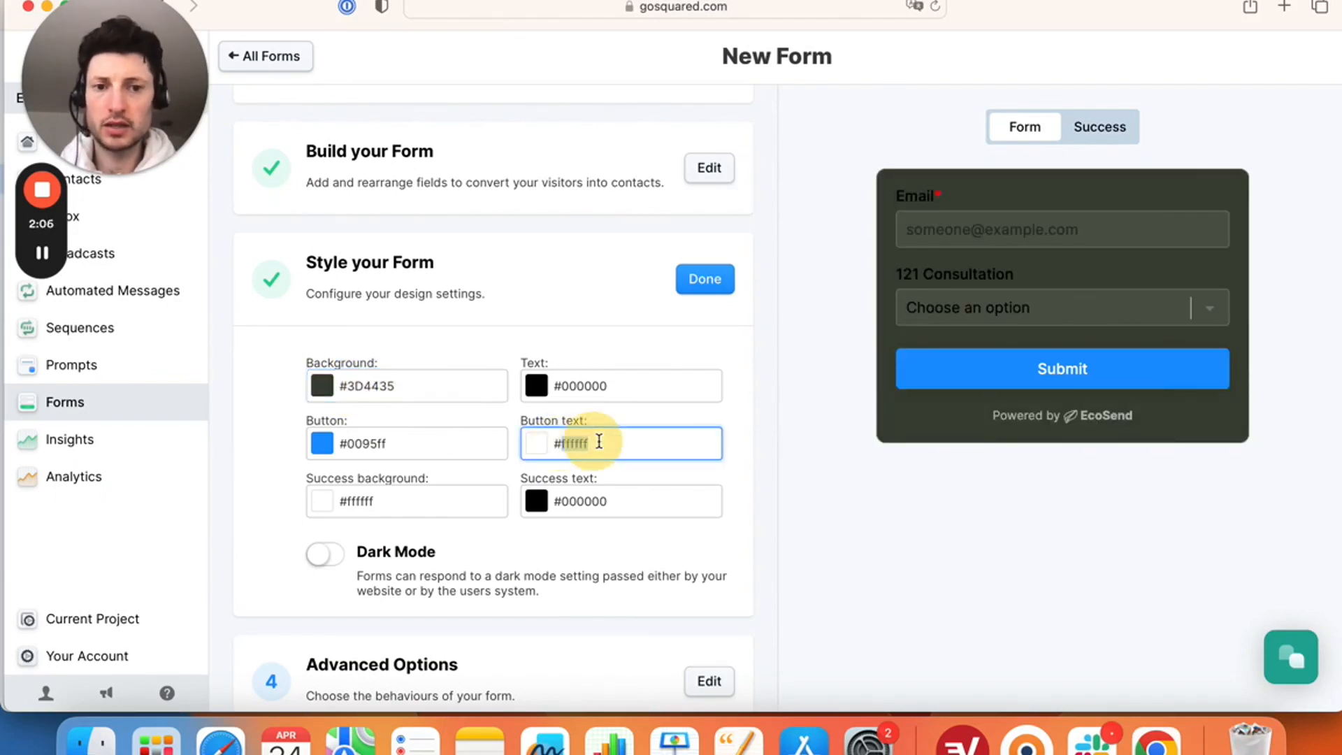
double_click(610, 384)
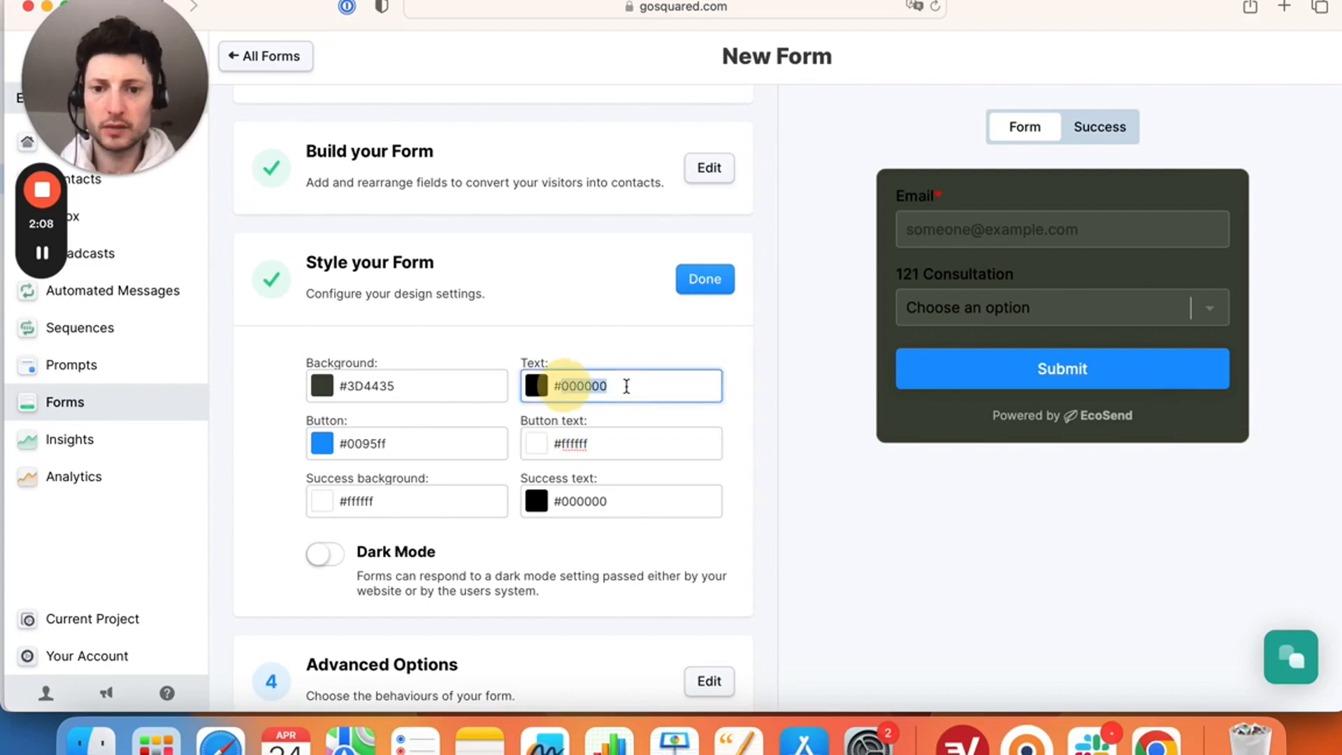
key(super+v)
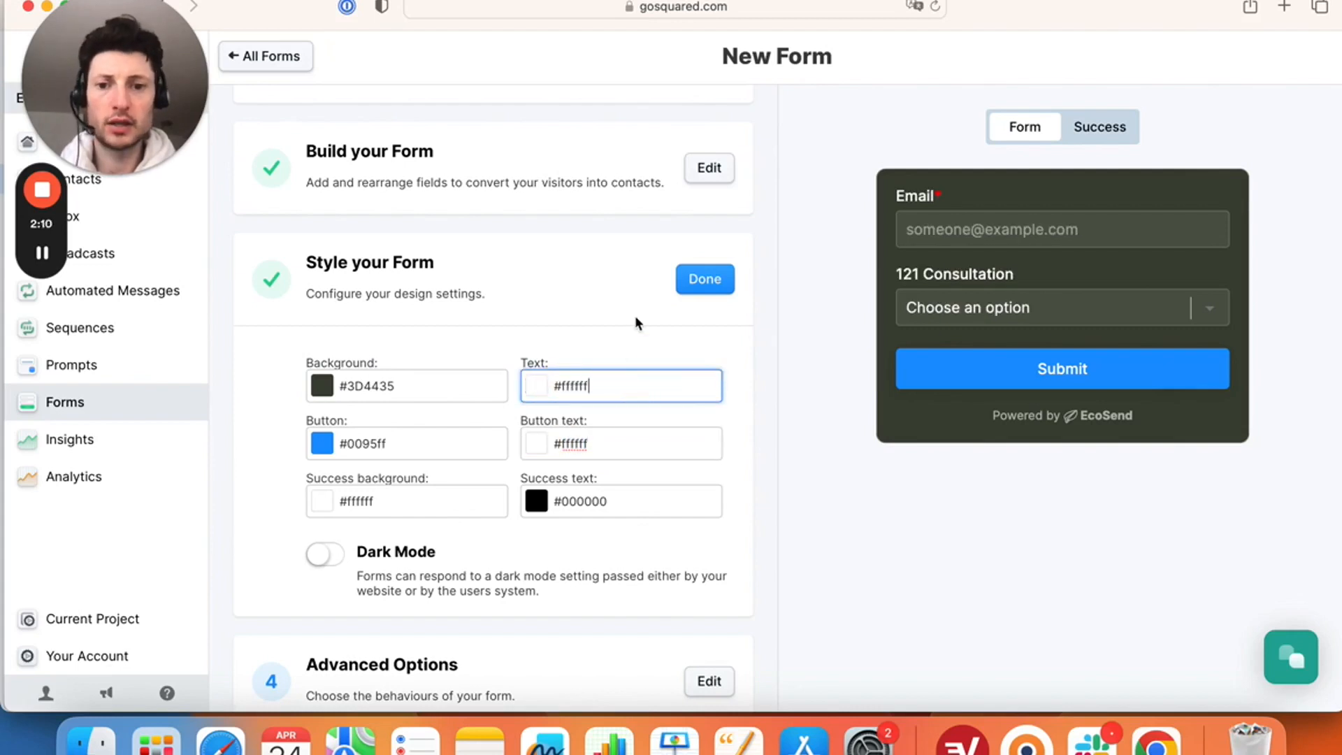
click(450, 442)
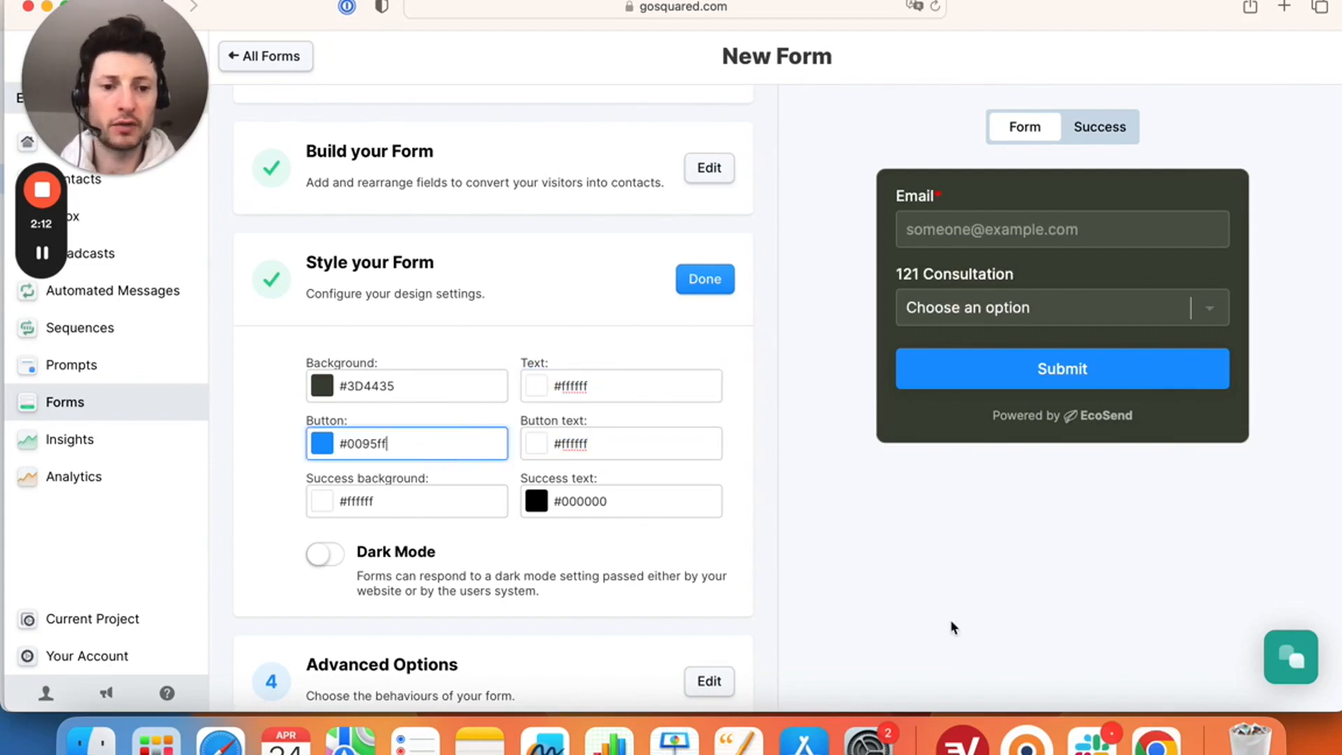
click(1157, 734)
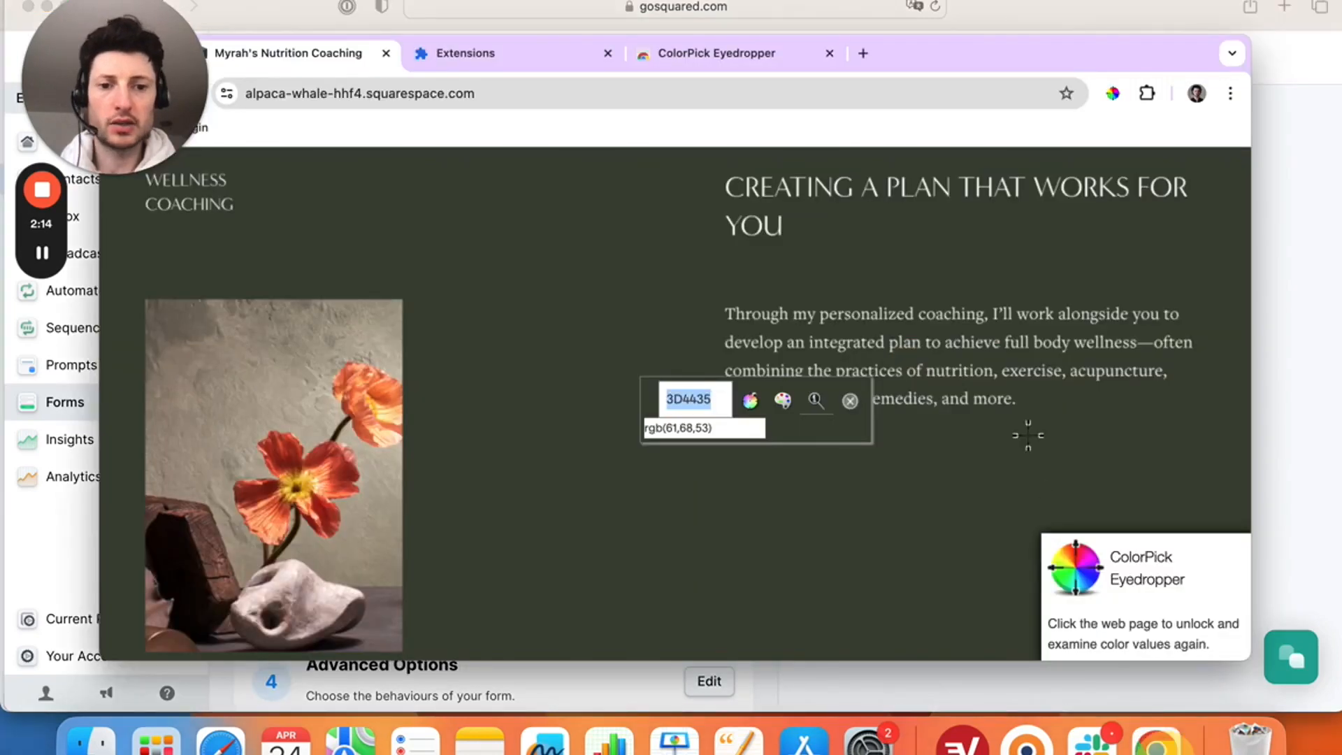
- Open the Home page and sample the Work with me button grey as C2C8CC
scroll(1031, 441, up, 3)
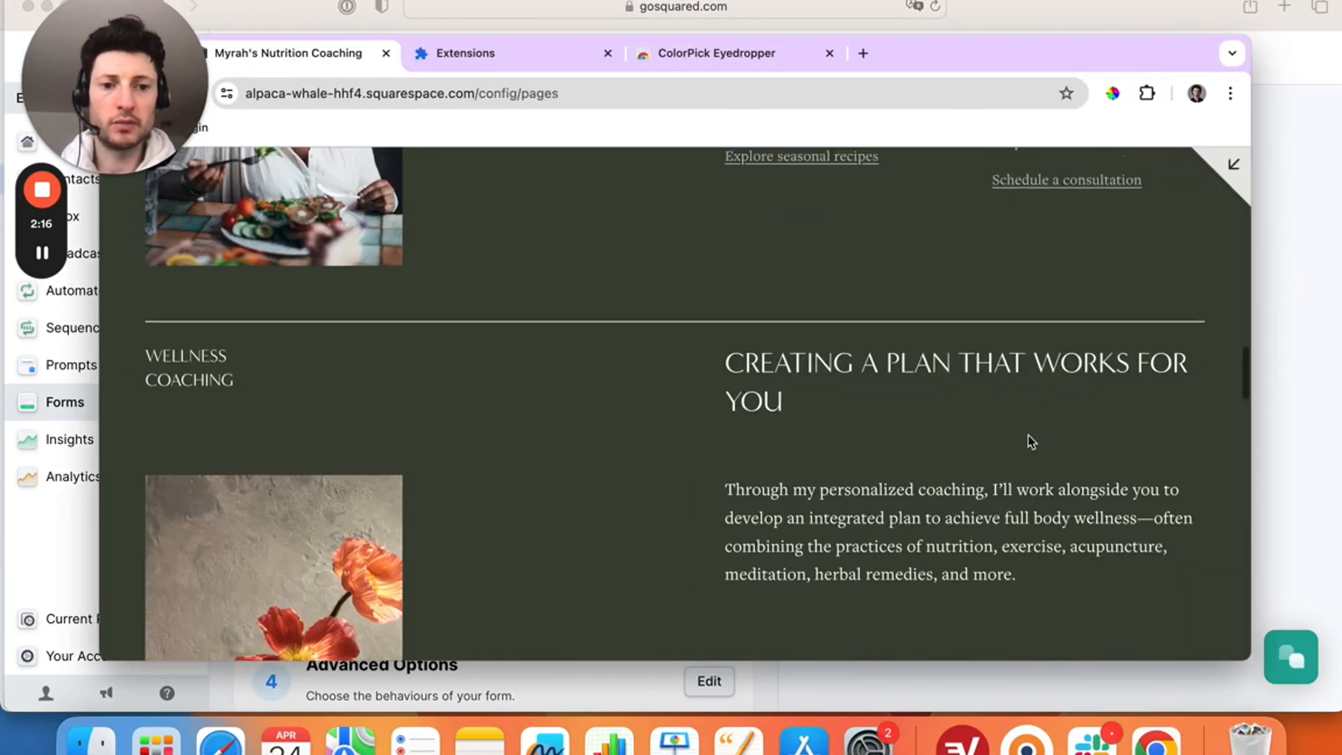
scroll(1033, 442, up, 18)
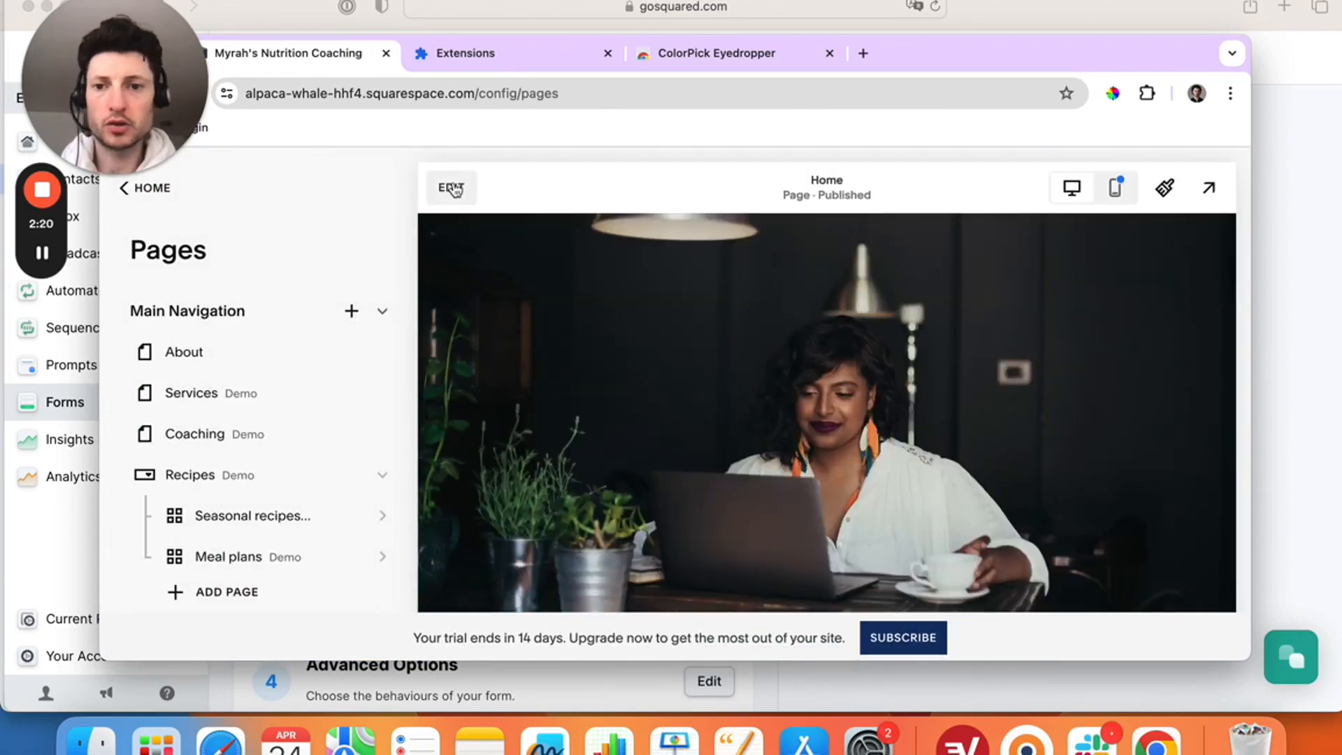
click(452, 183)
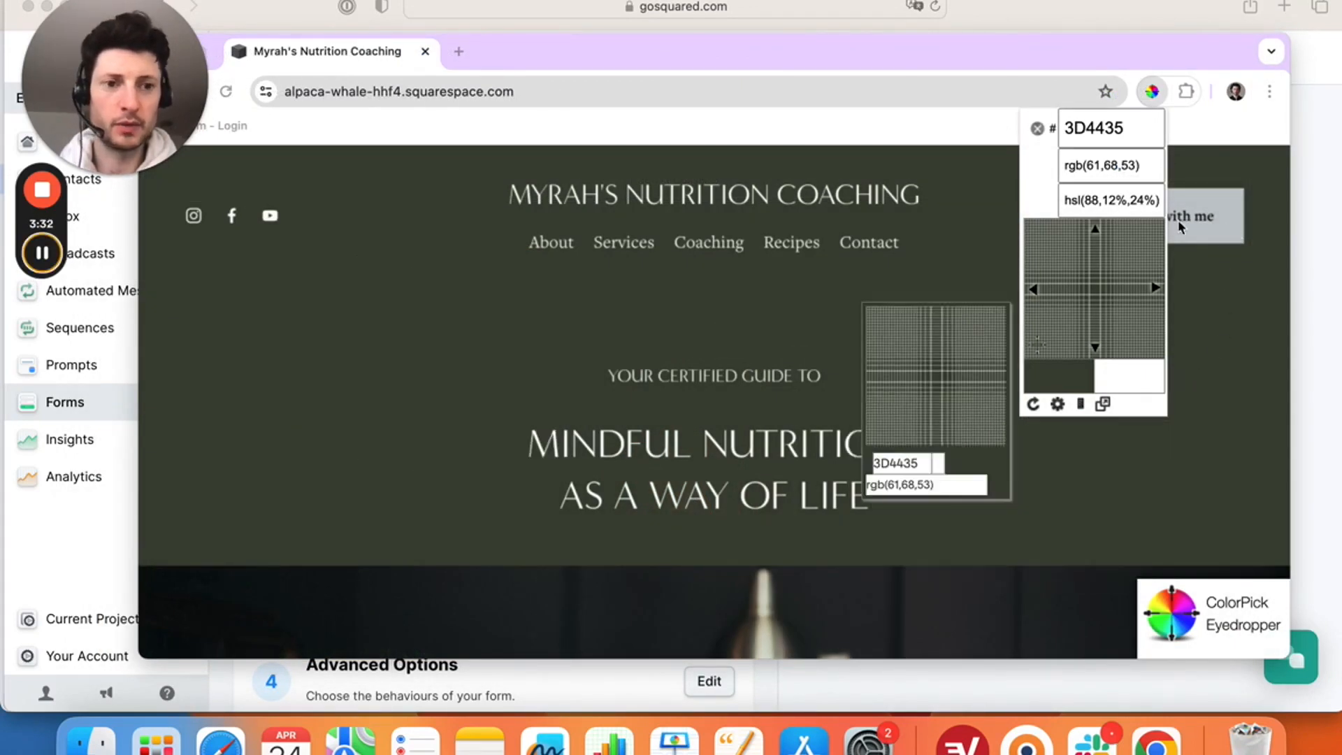
click(1227, 236)
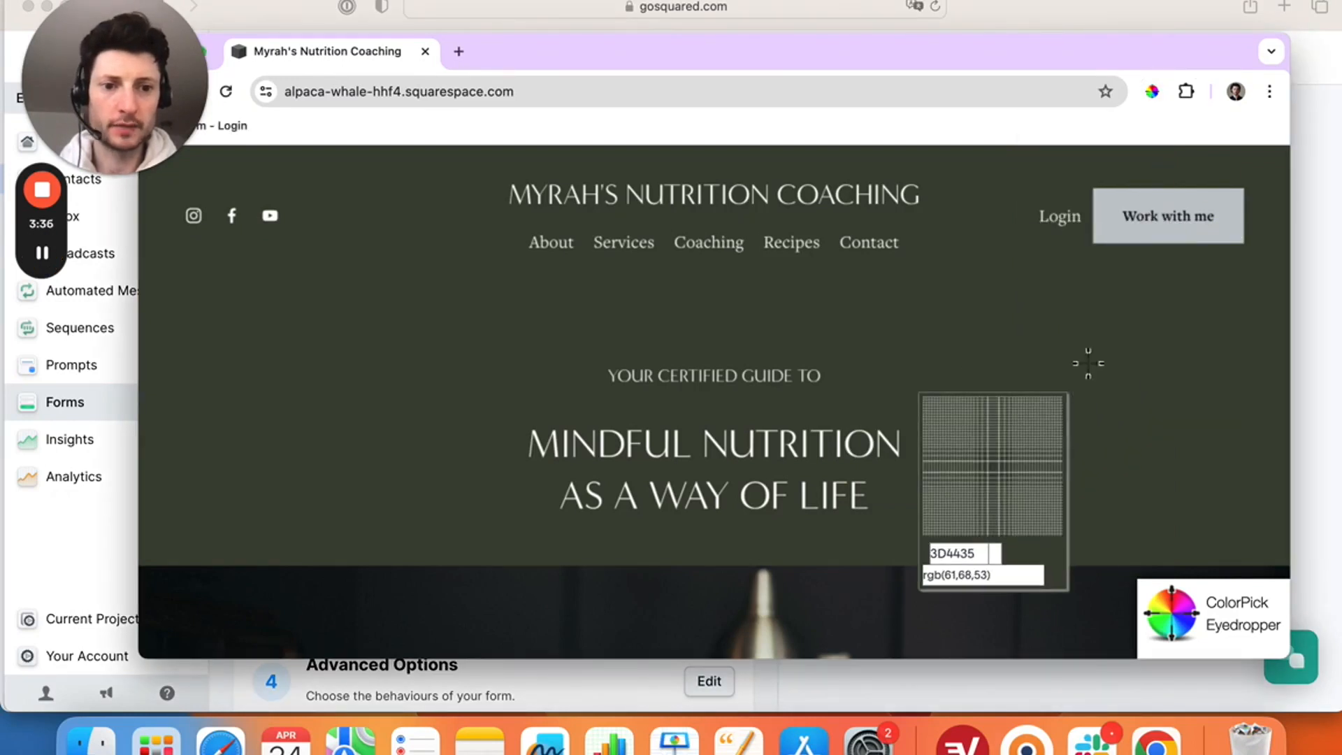
click(1213, 235)
key(super+c)
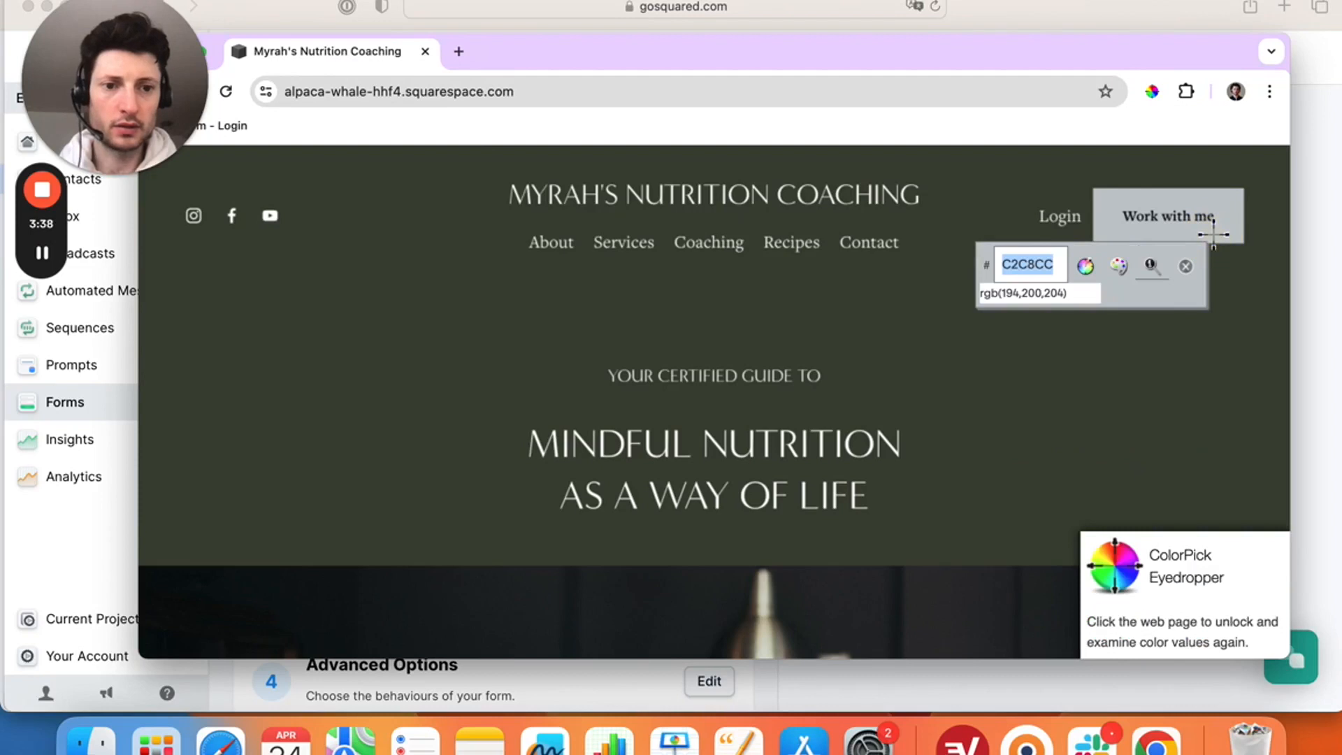
click(87, 551)
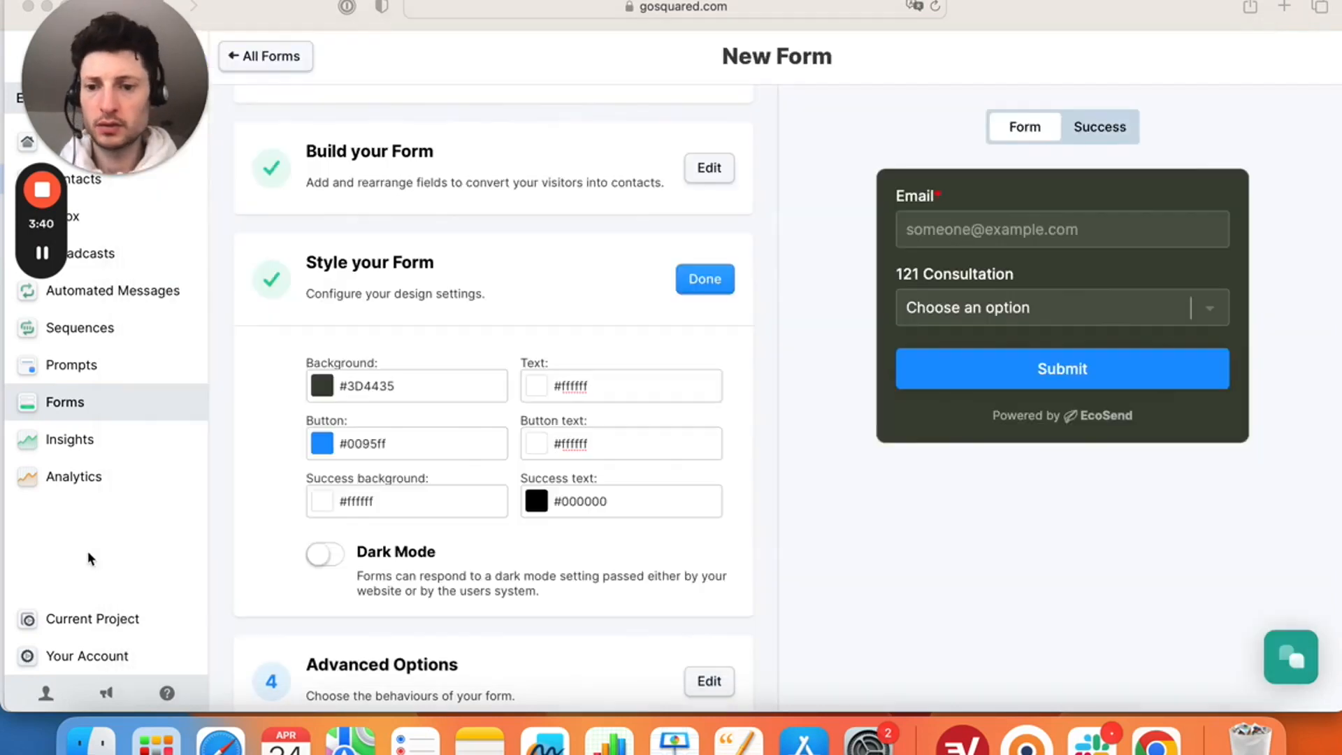
- Set the Button colour to #C2C8CC, with button text briefly set to black
click(404, 447)
drag(349, 445, 400, 444)
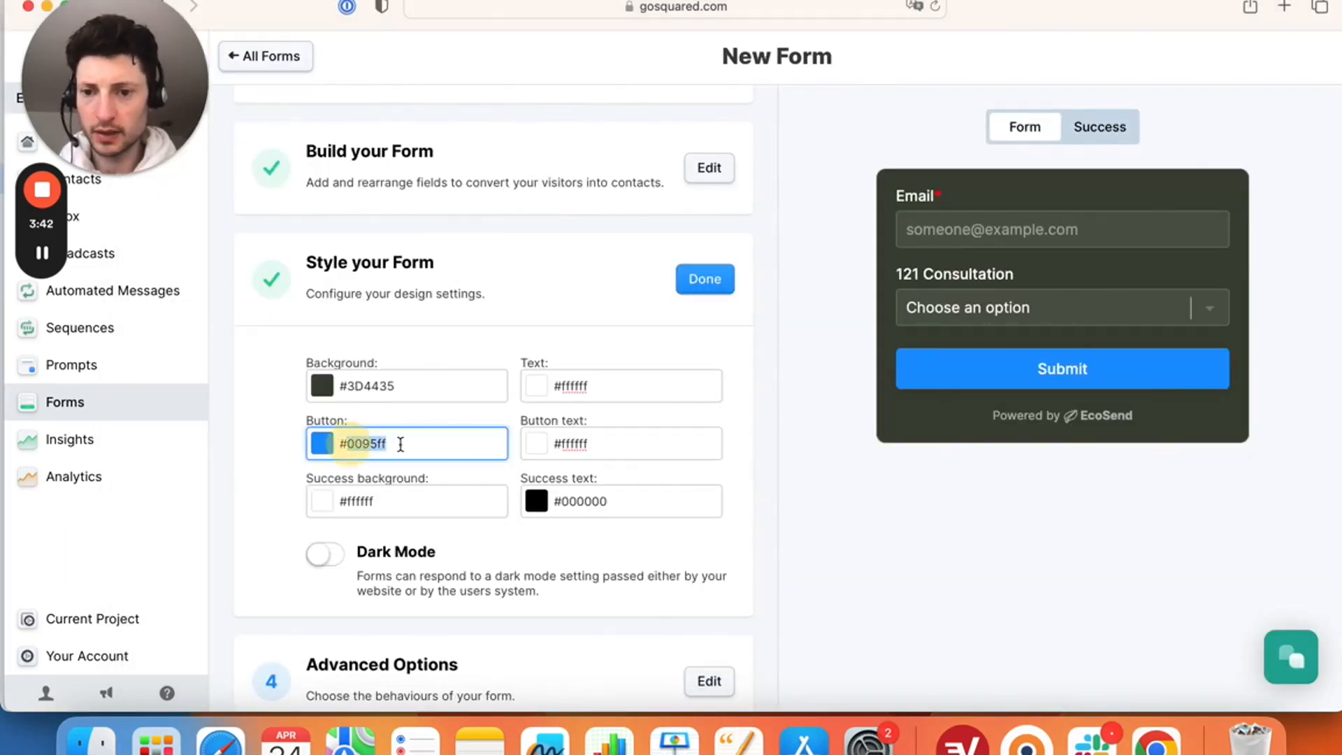
key(super+v)
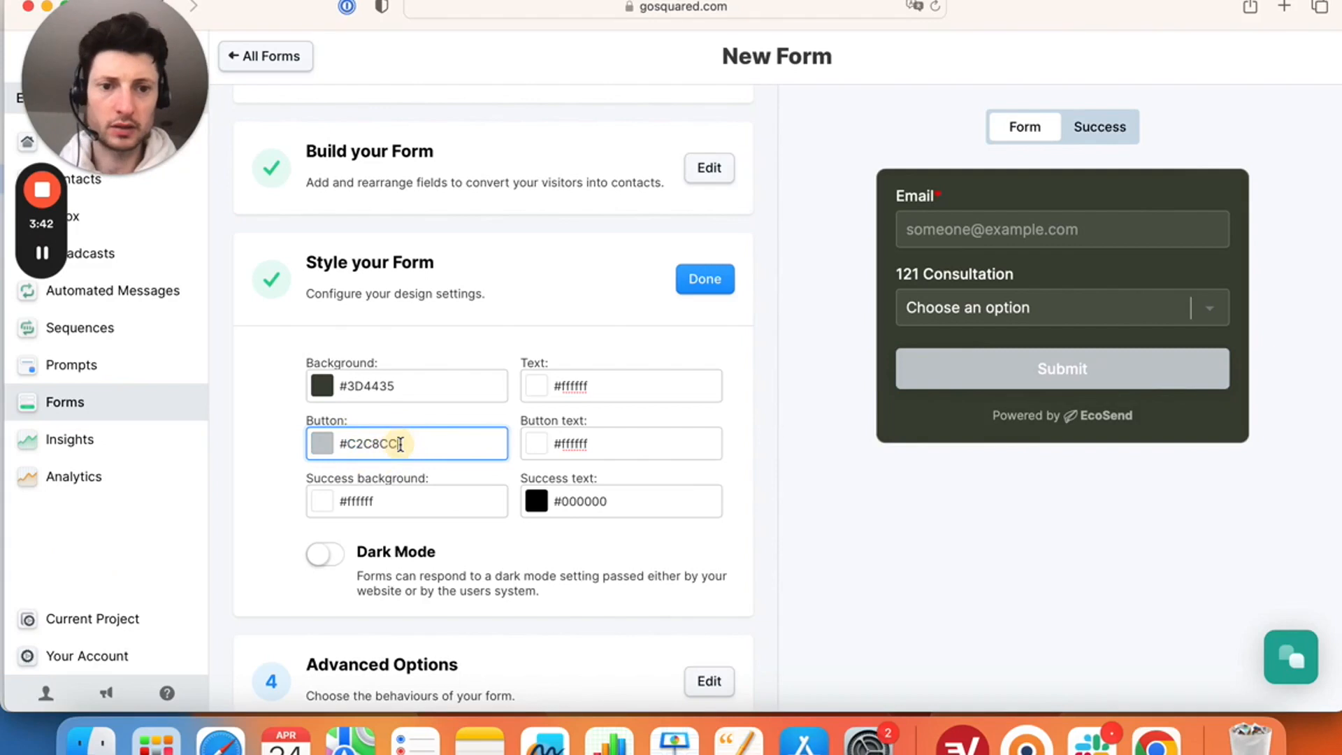
double_click(568, 500)
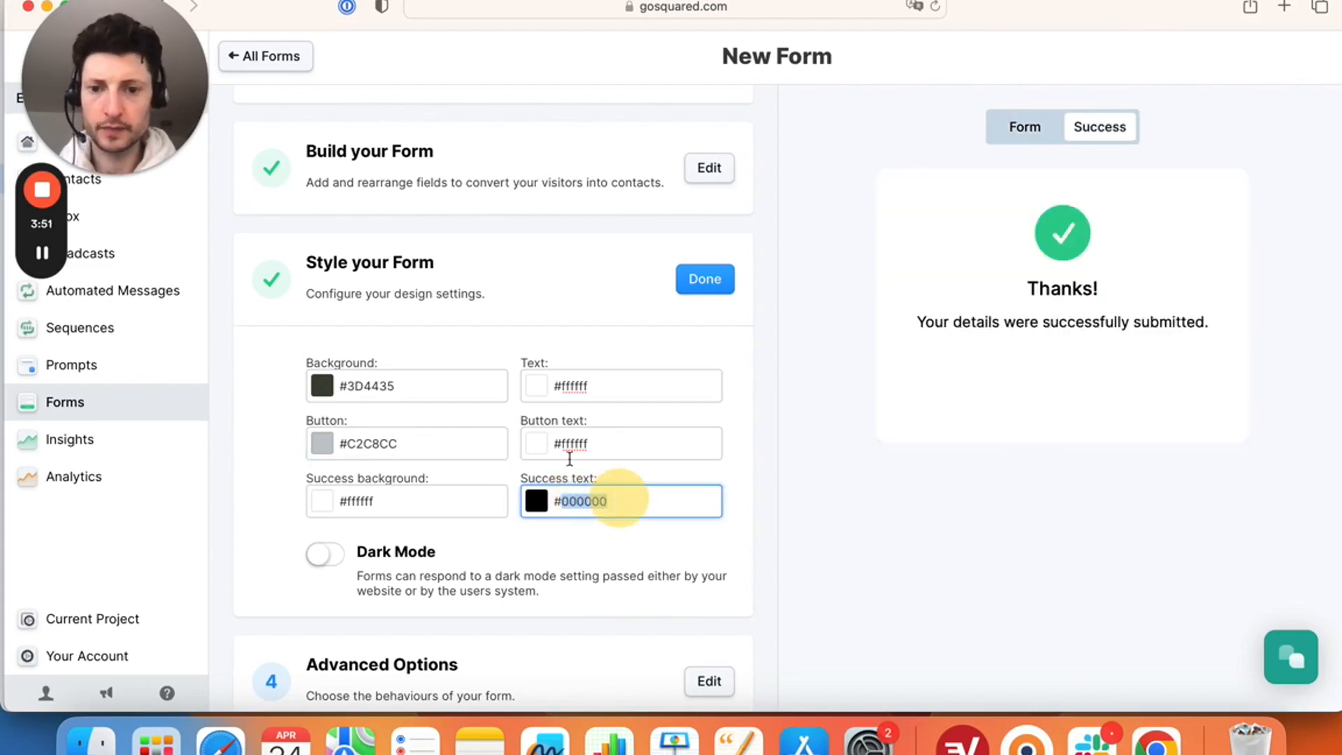
key(super+c)
double_click(570, 443)
key(super+v)
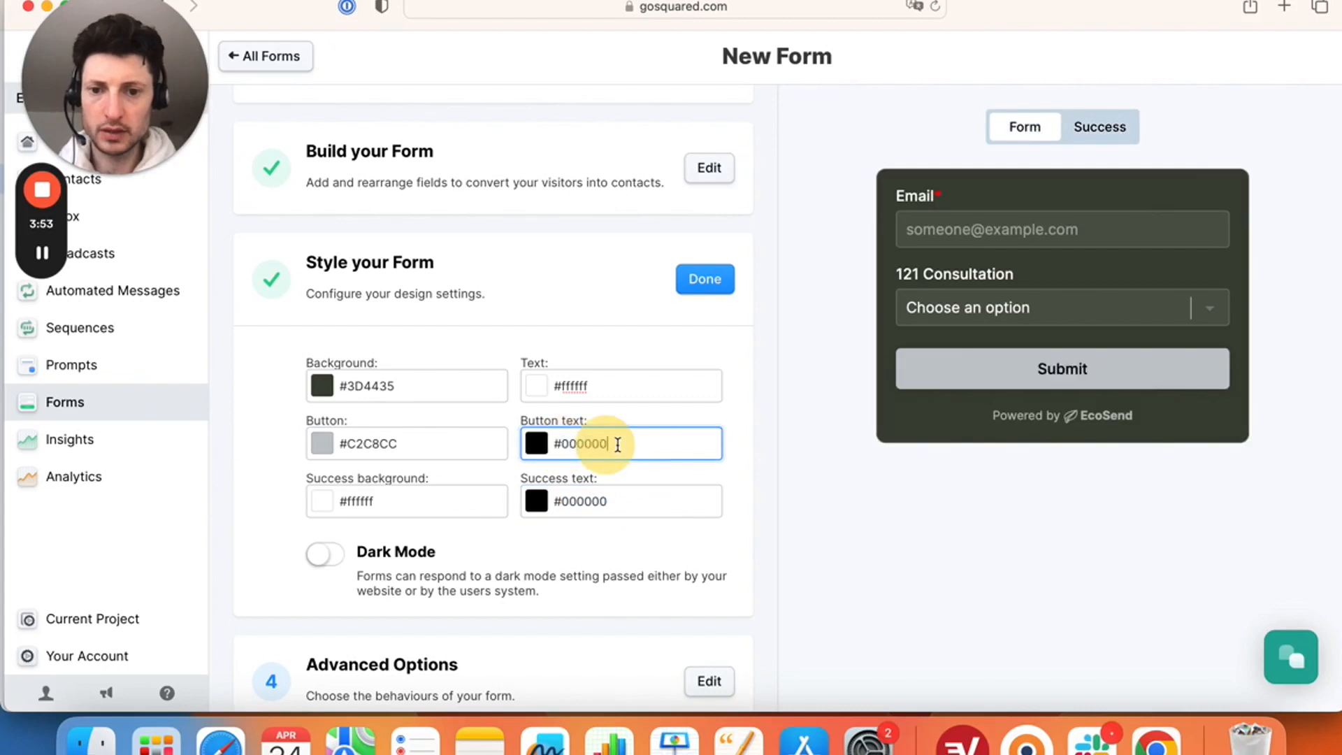
- Copy #3D4435 into the Button text field and preview the success message
double_click(388, 385)
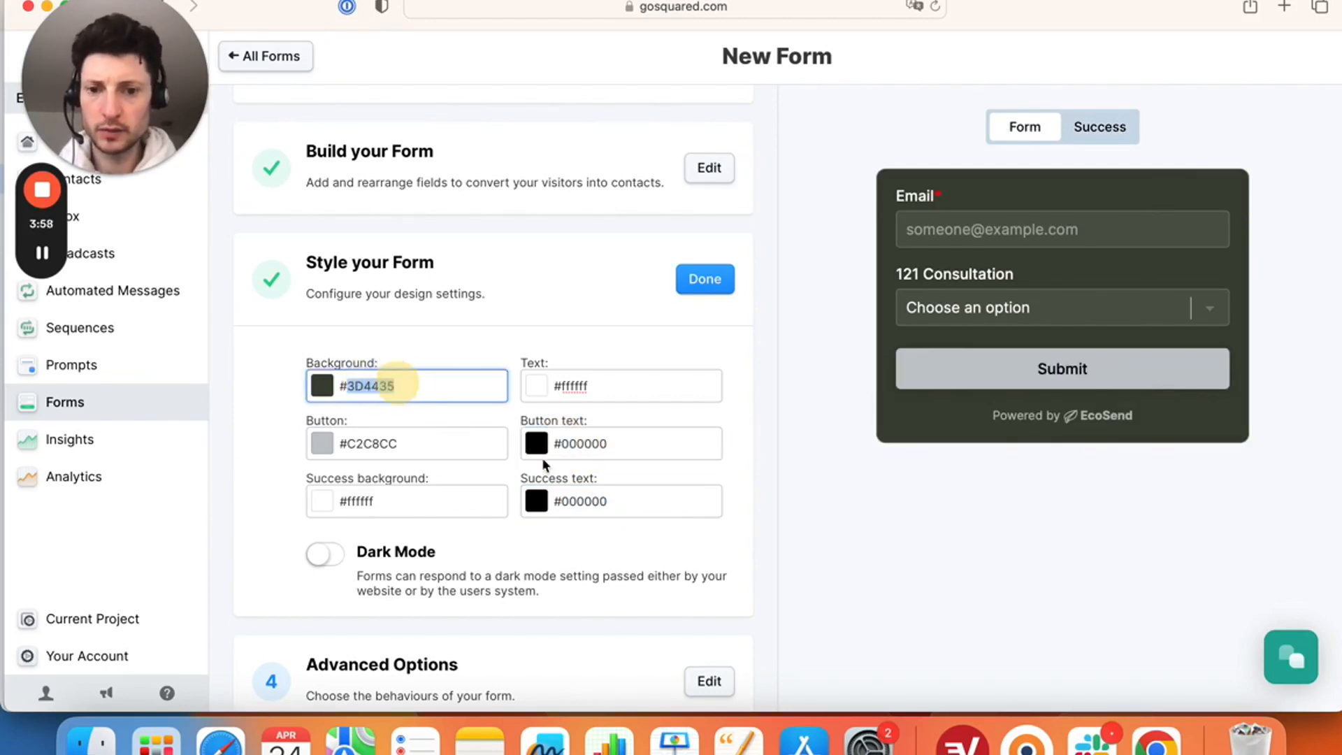
key(super+c)
double_click(626, 444)
key(super+v)
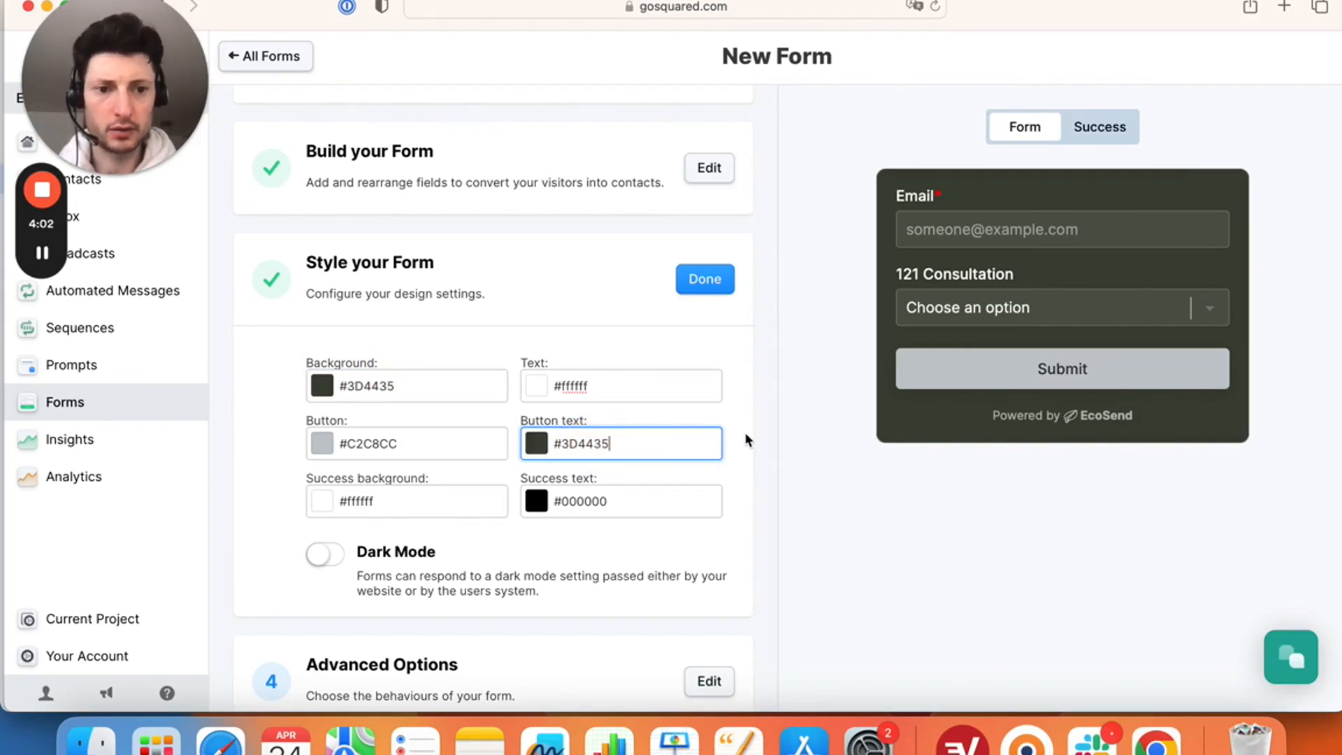
click(1091, 133)
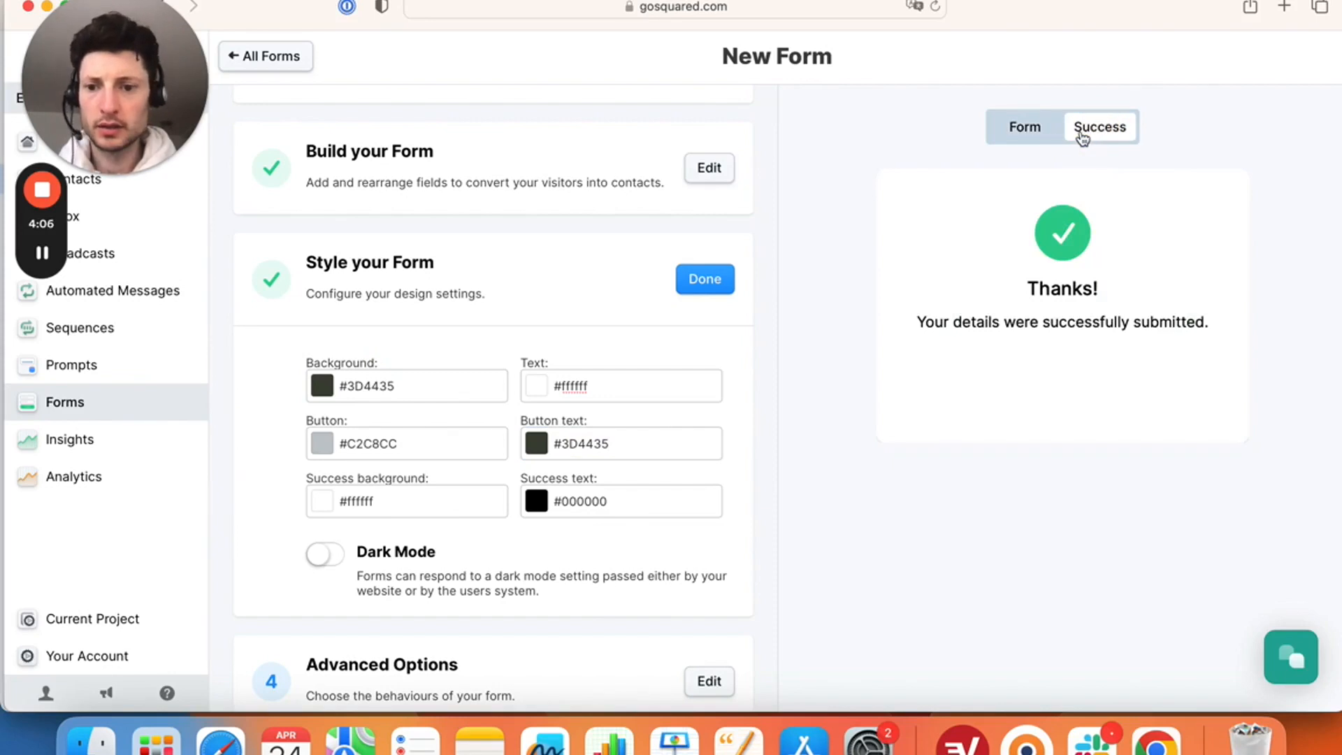
- Give the success message a #3D4435 background and #ffffff text
double_click(411, 386)
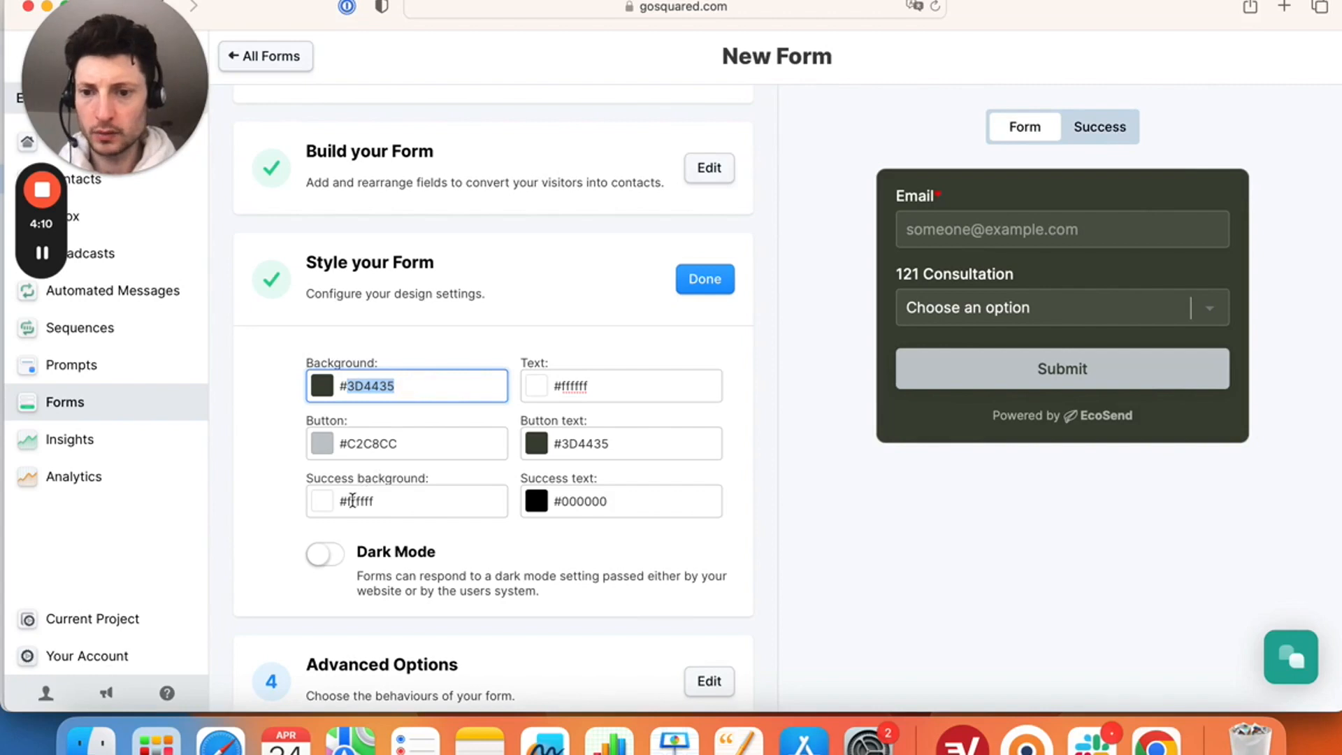
double_click(353, 500)
key(cmd+v)
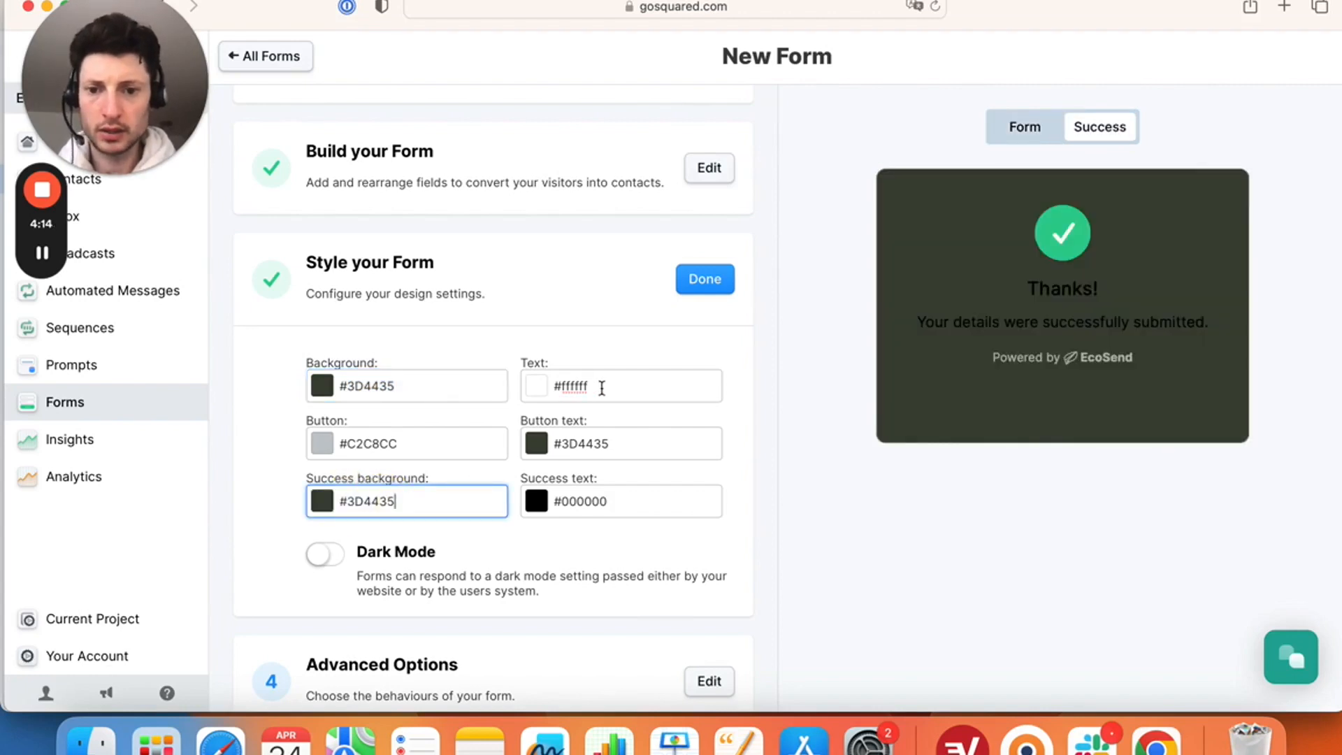
double_click(601, 387)
click(564, 501)
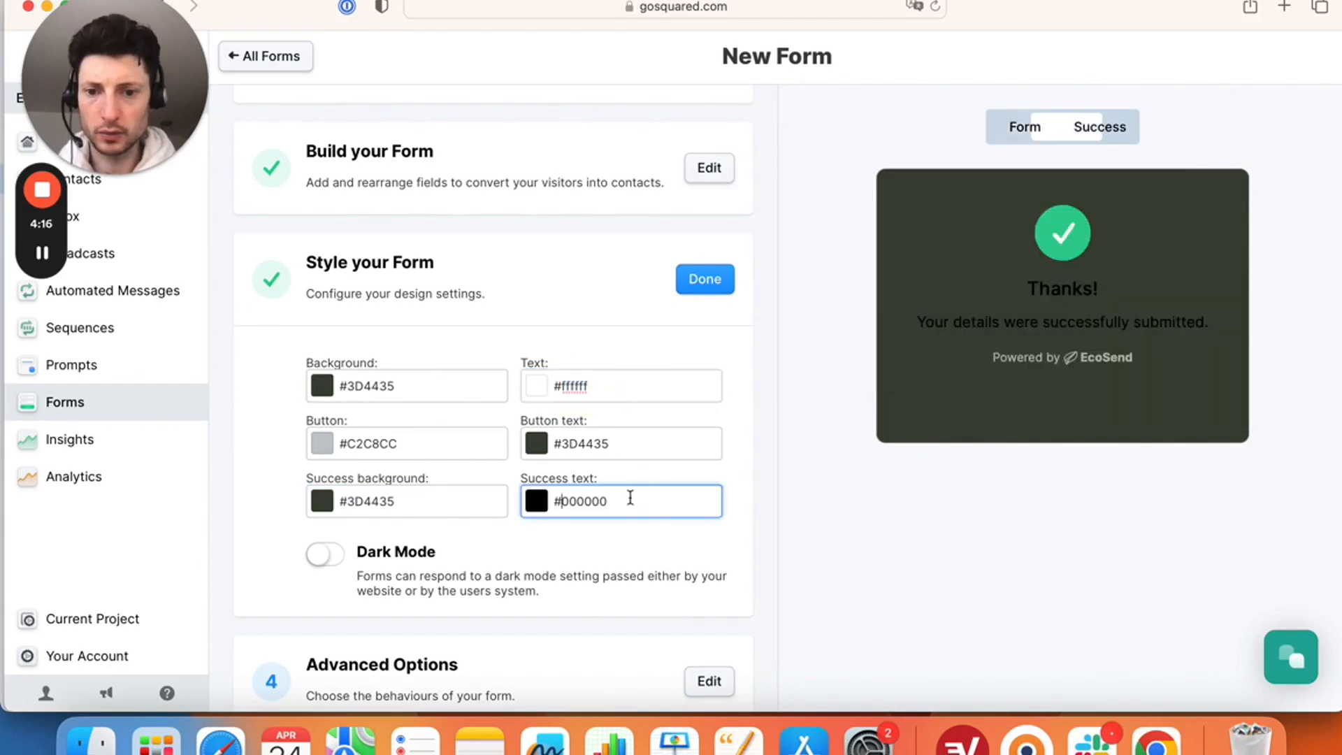
double_click(630, 498)
key(cmd+v)
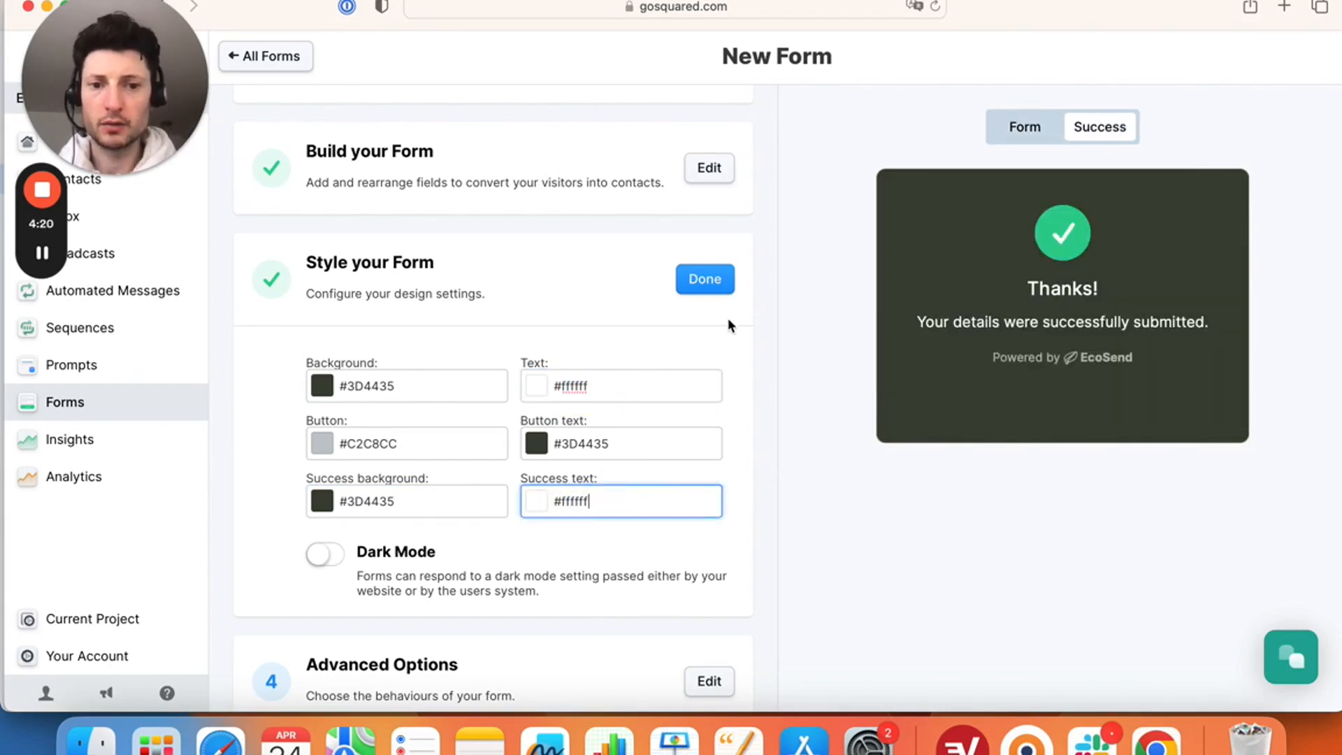
- Complete Style your Form and review Advanced Options, keeping Double-Opt-in and the 'Thanks!' messages
click(699, 281)
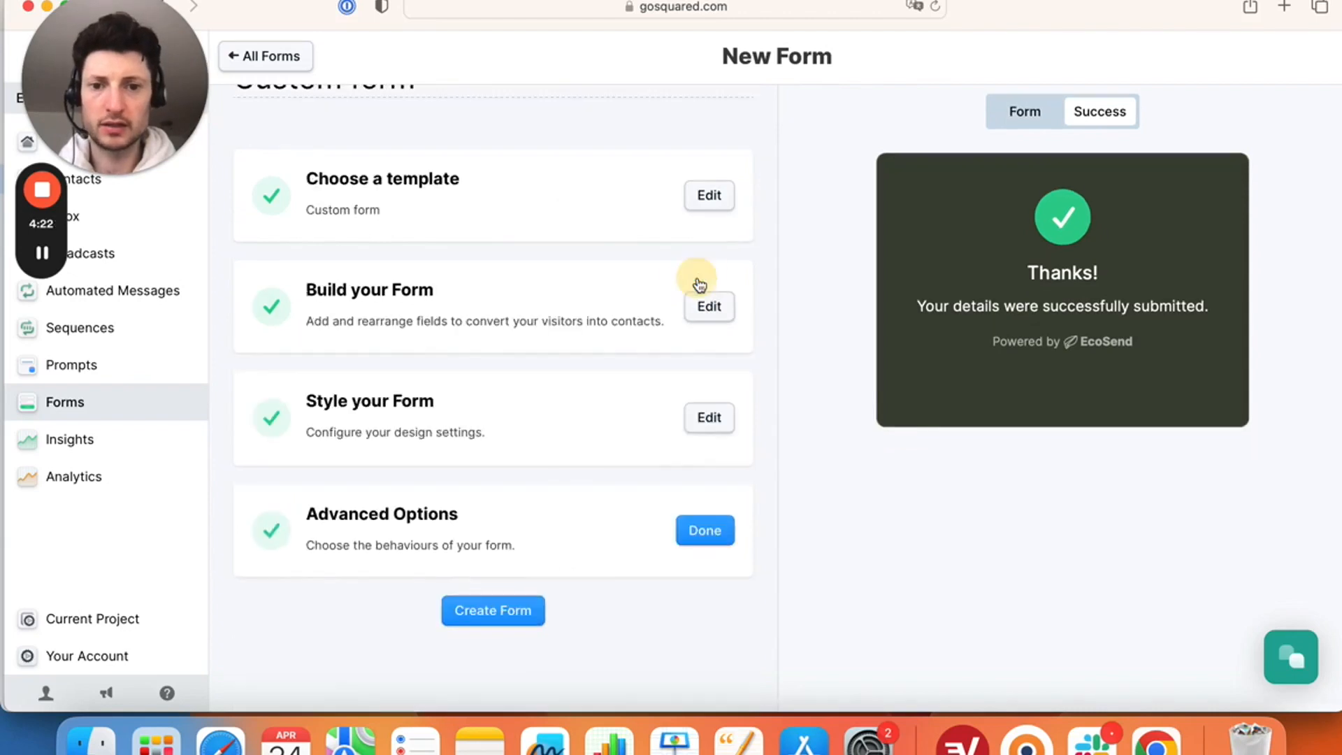
scroll(706, 395, down, 4)
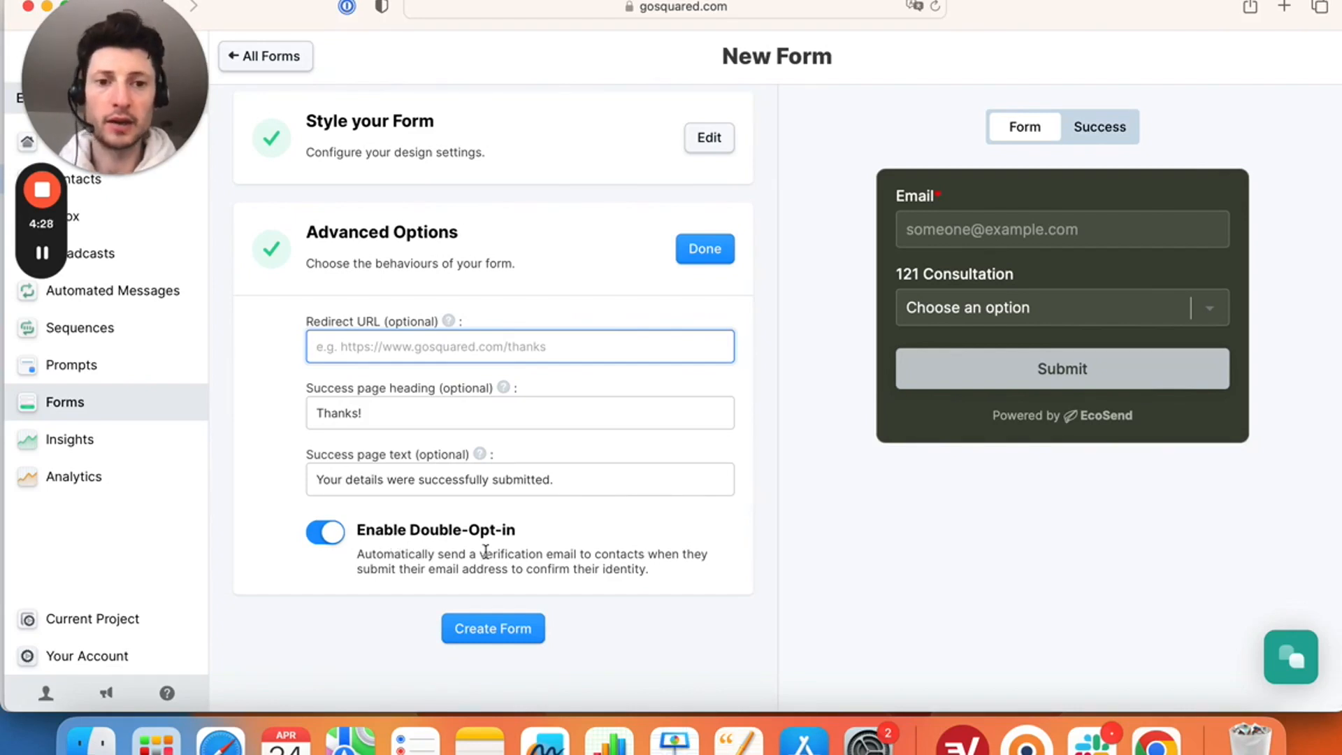
scroll(486, 550, down, 1)
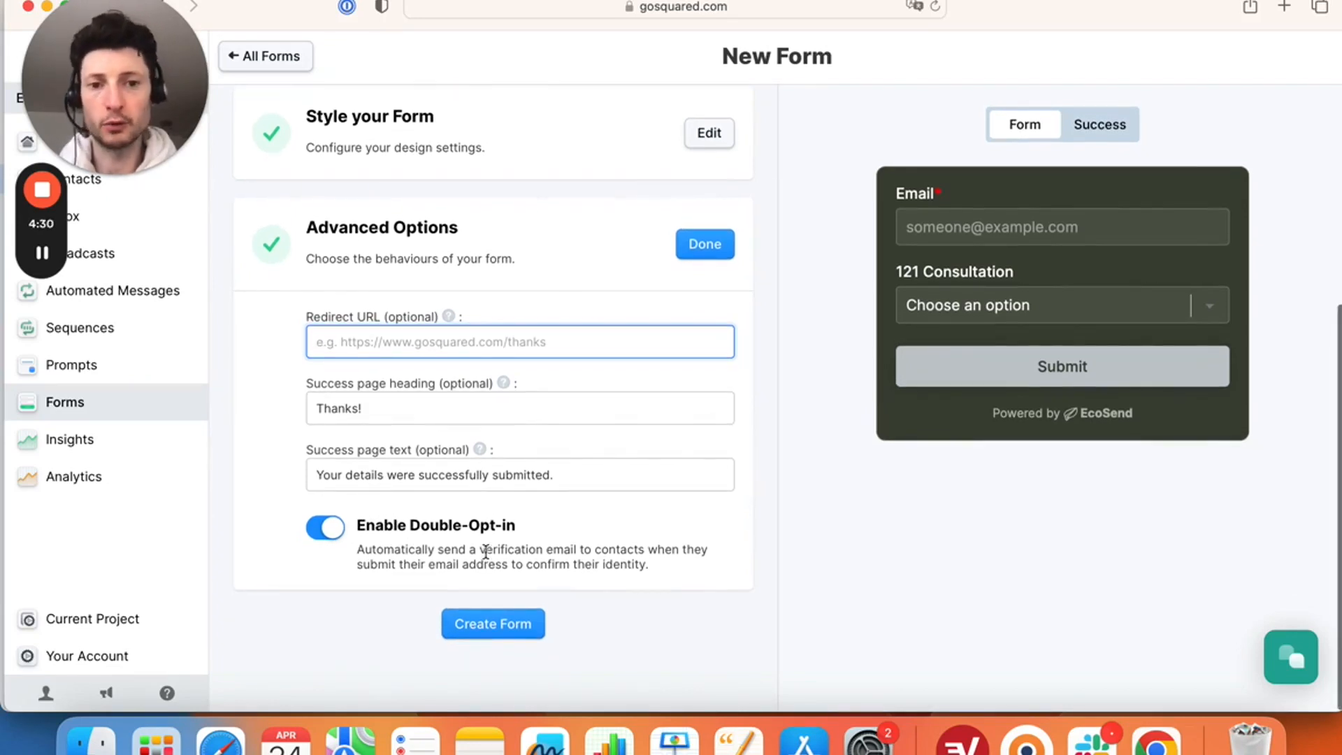
- Create the EcoSend signup form and copy its iframe-and-script embed snippet to the clipboard
click(510, 626)
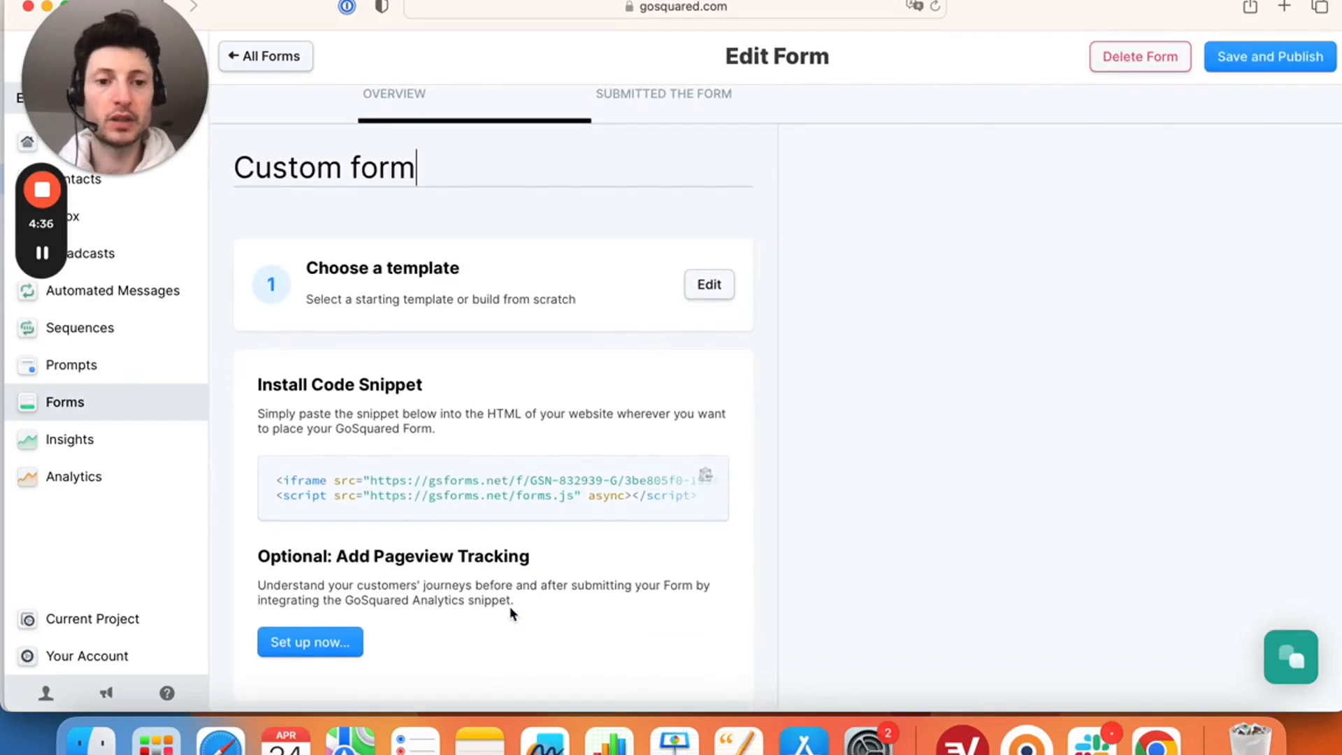
scroll(610, 520, down, 6)
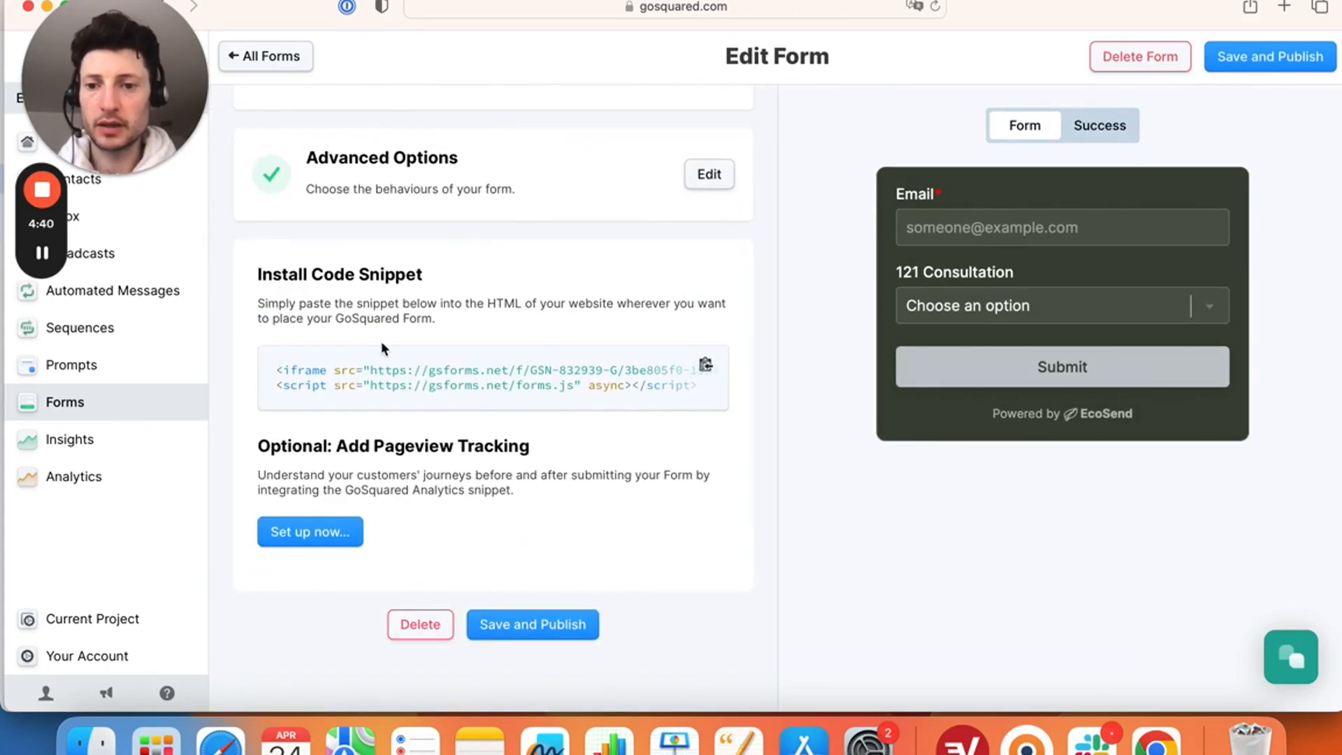
click(706, 366)
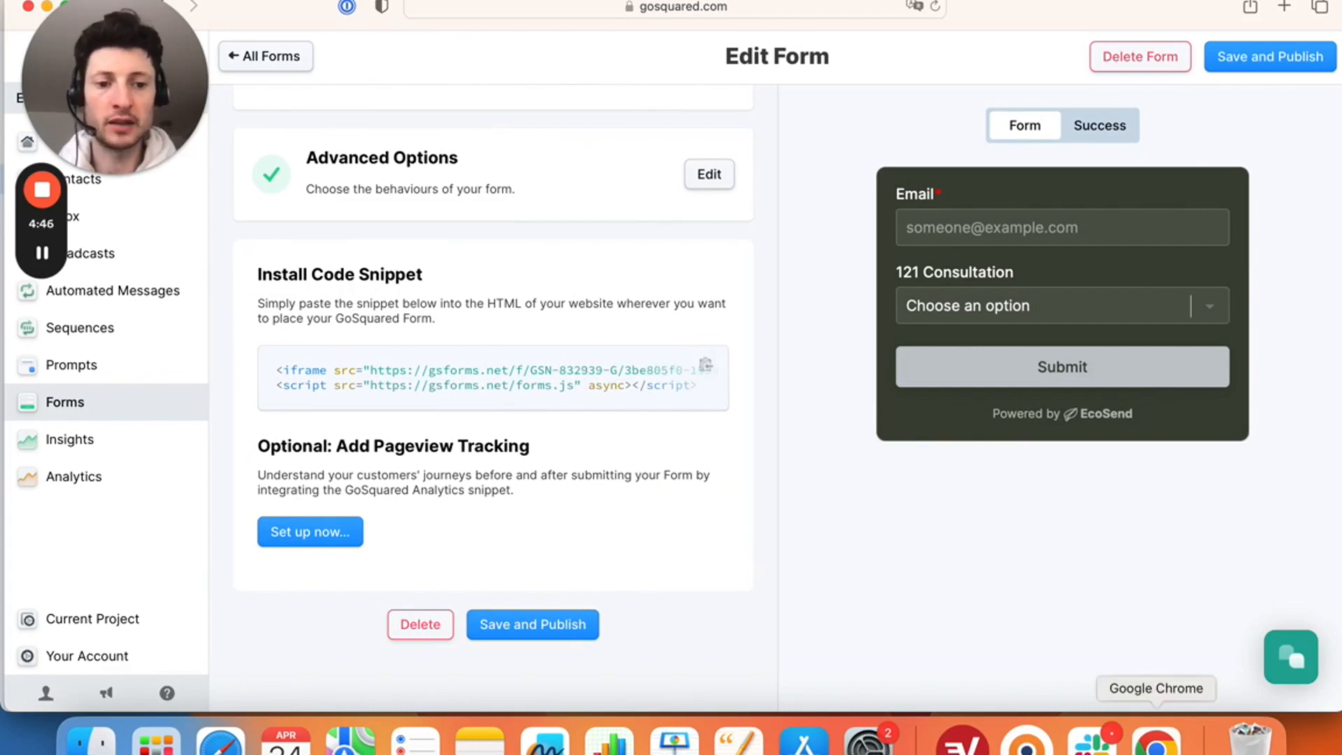
right_click(1157, 736)
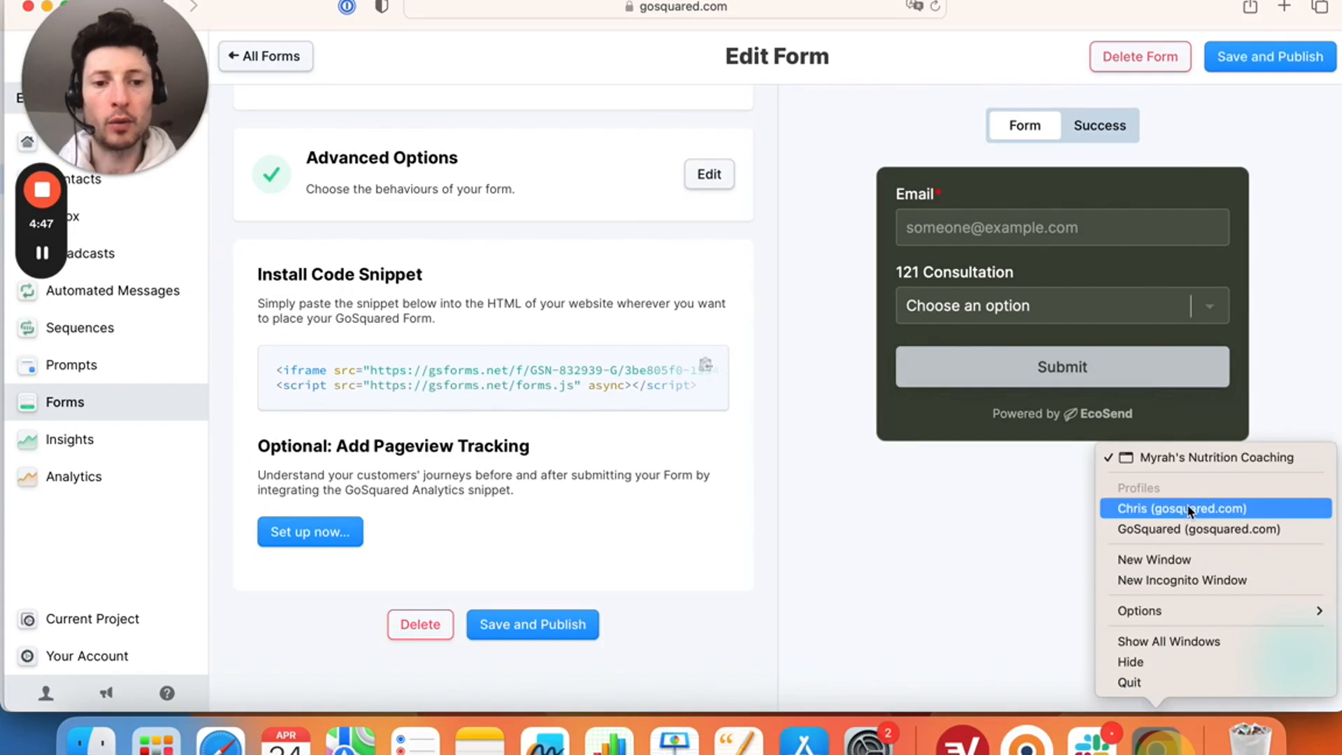
- Edit the Squarespace homepage and add a block to the 'Creating a plan that works for you' section
click(1214, 455)
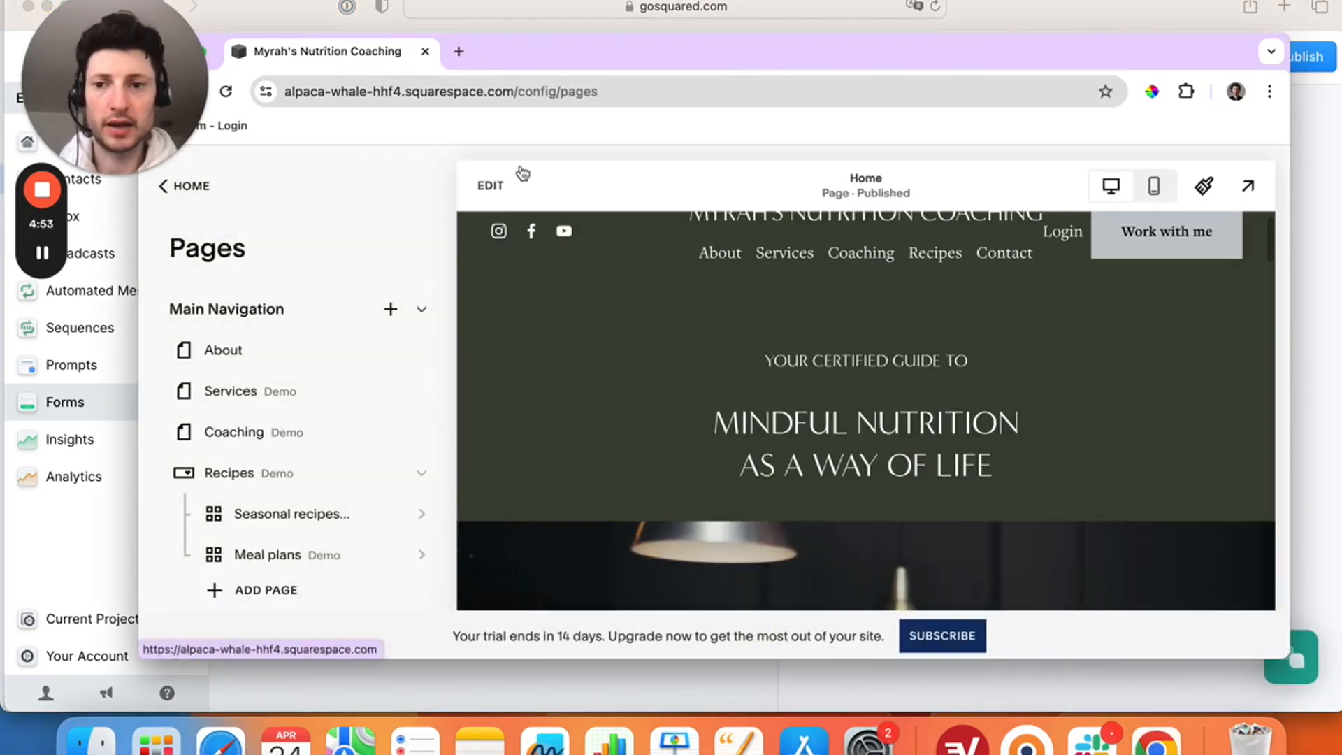
click(492, 185)
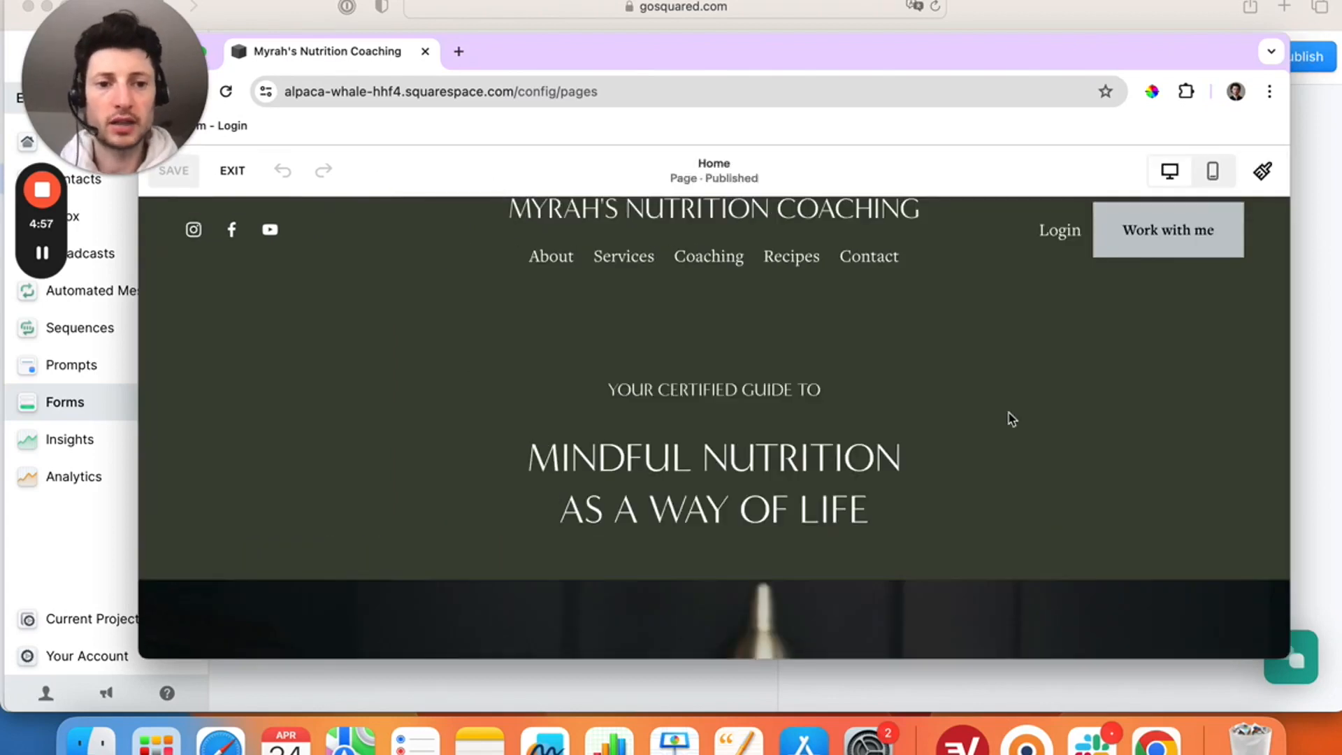
scroll(1010, 419, down, 10)
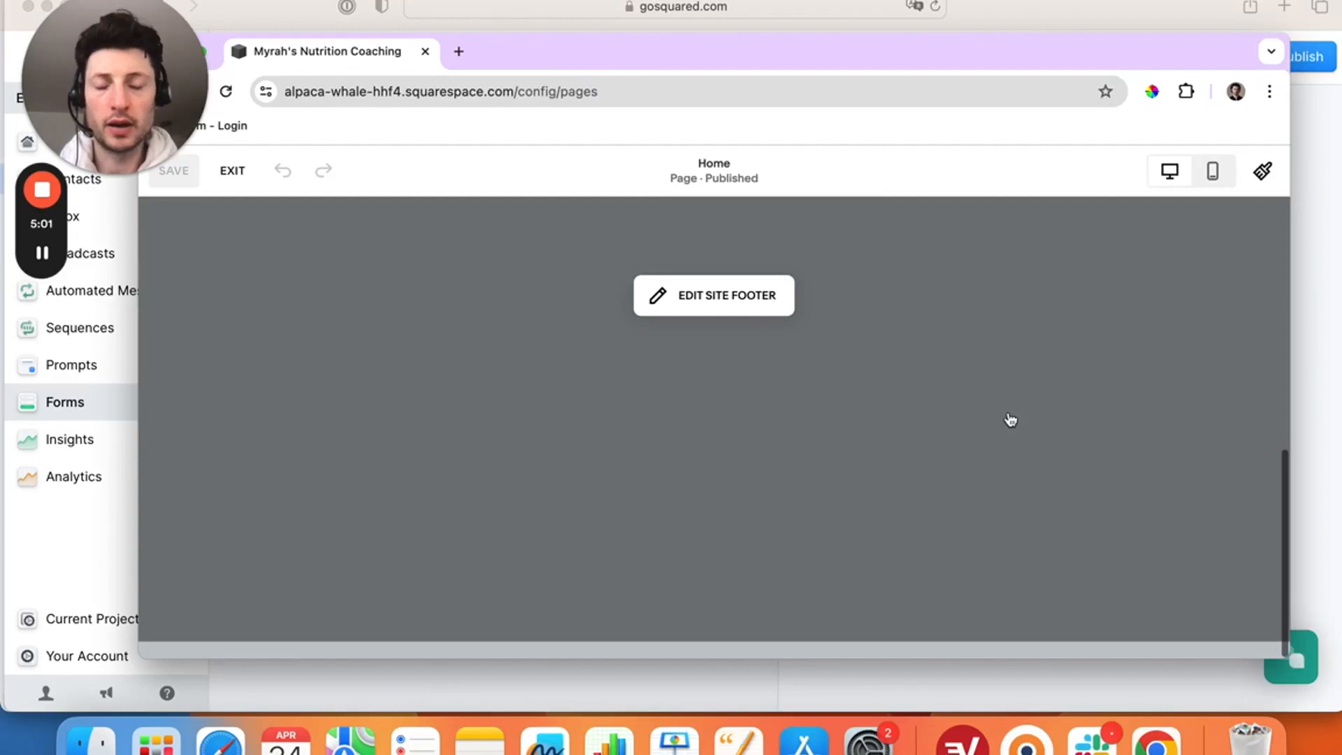
scroll(1011, 419, up, 10)
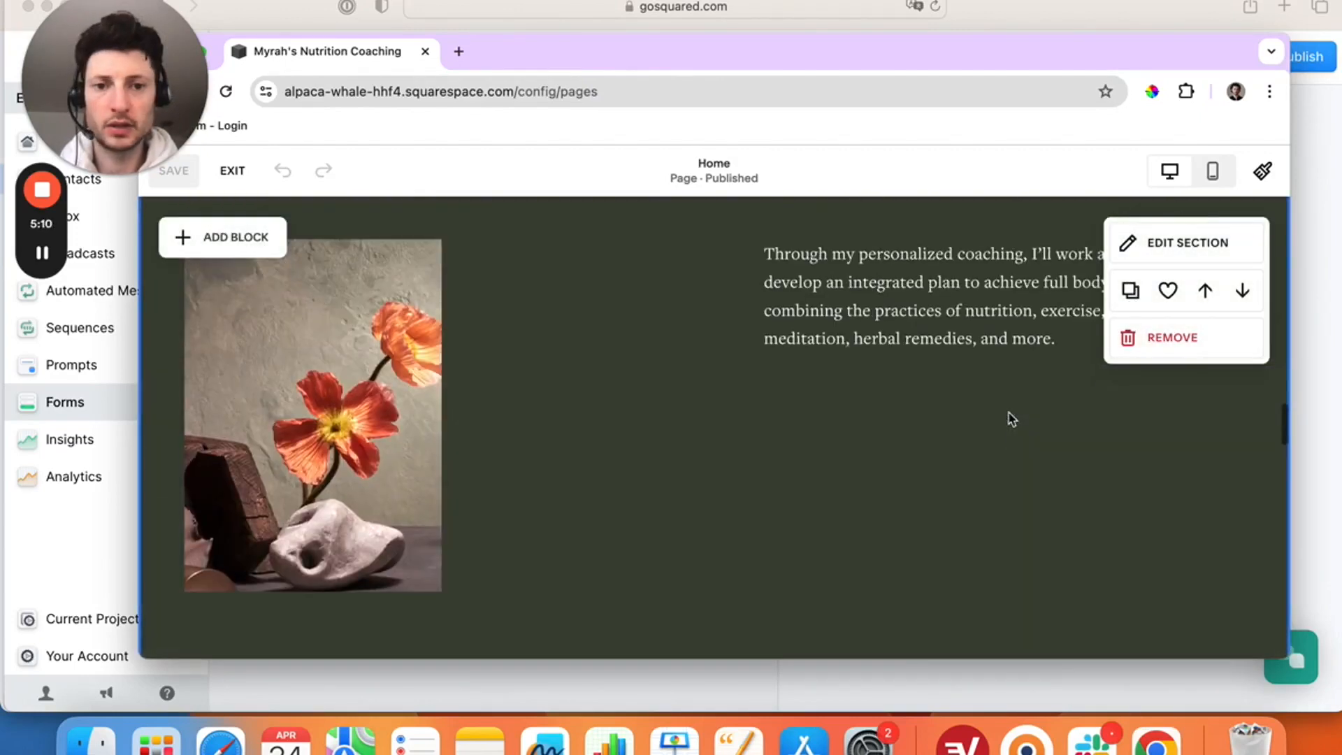
scroll(1011, 420, up, 3)
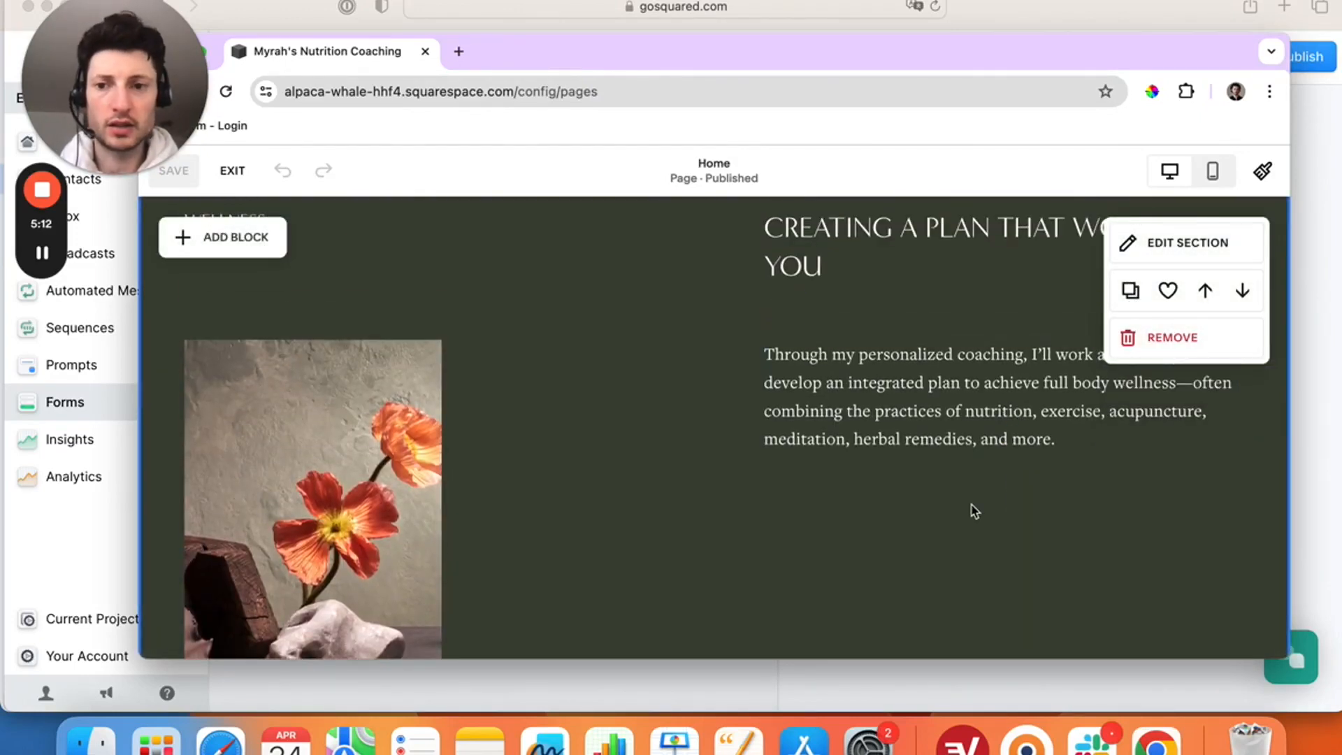
click(244, 239)
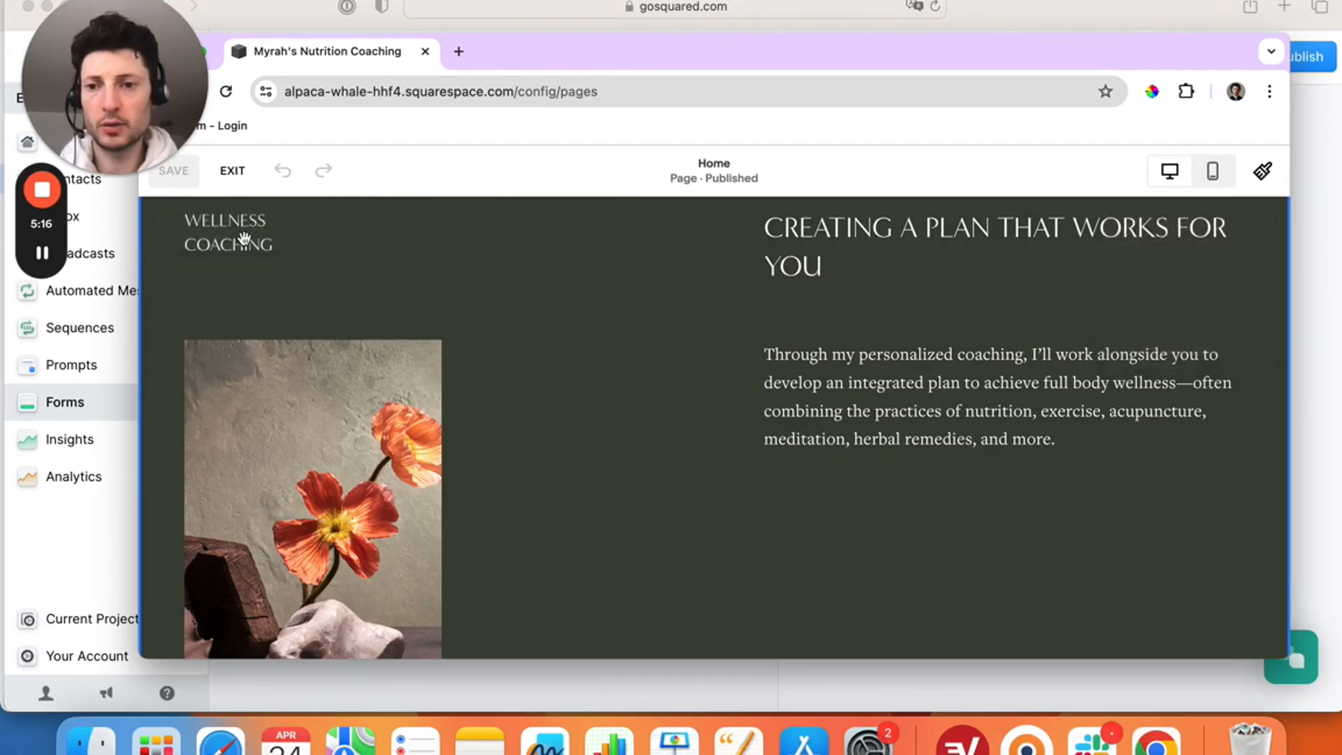
scroll(482, 569, down, 5)
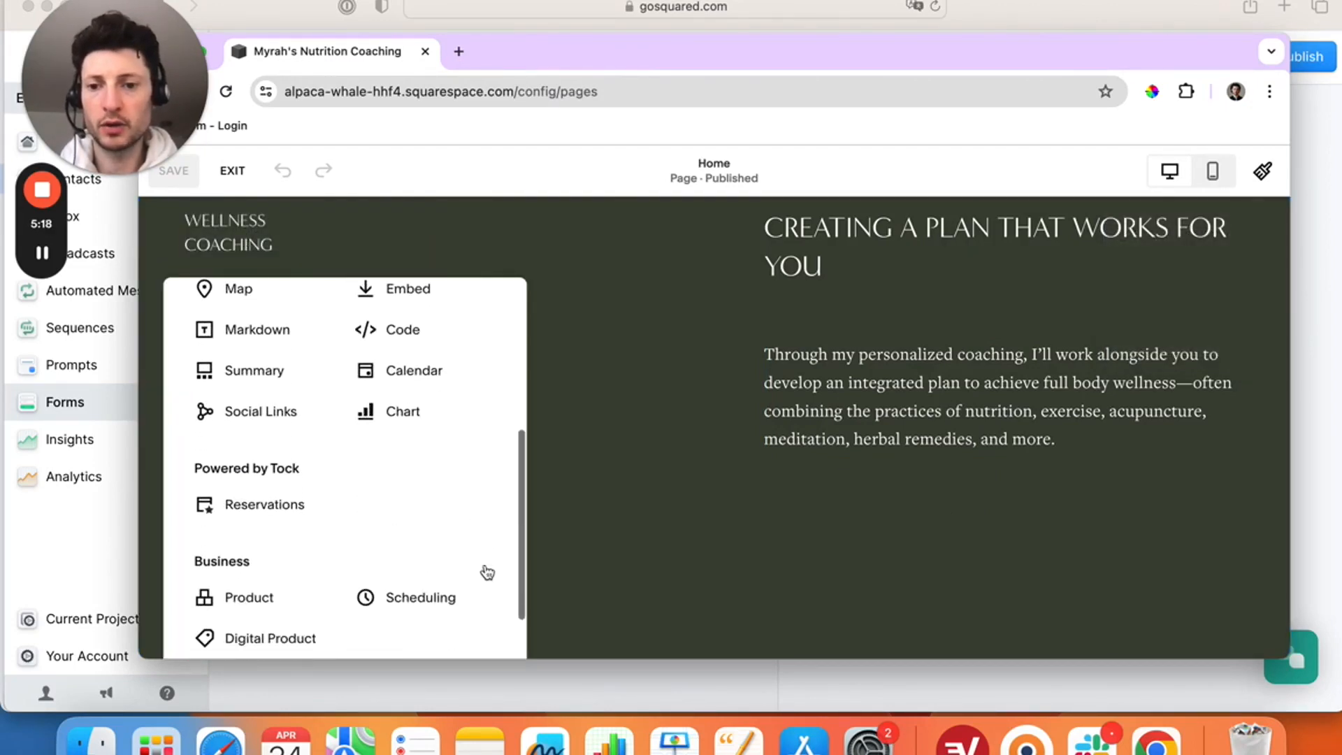
- Insert a Code block, move it beneath the right-hand coaching paragraph, and widen it
click(411, 324)
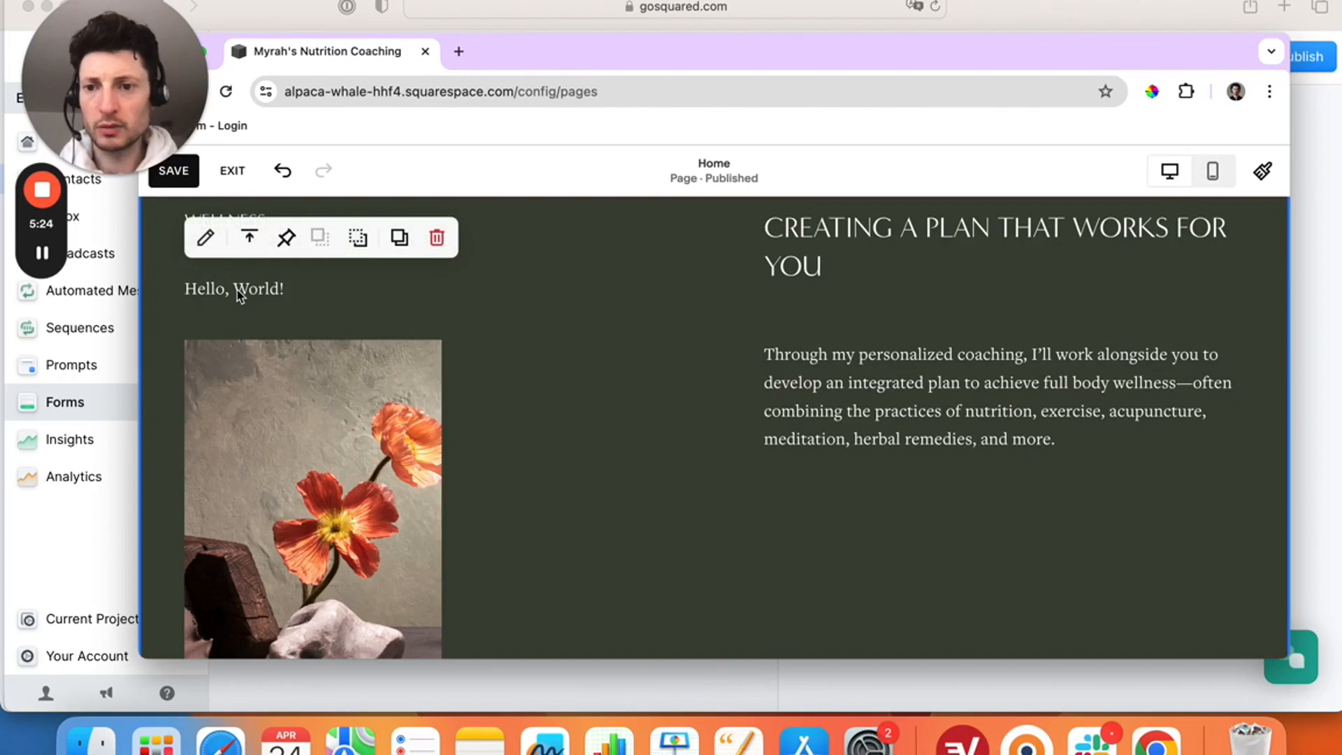
click(237, 290)
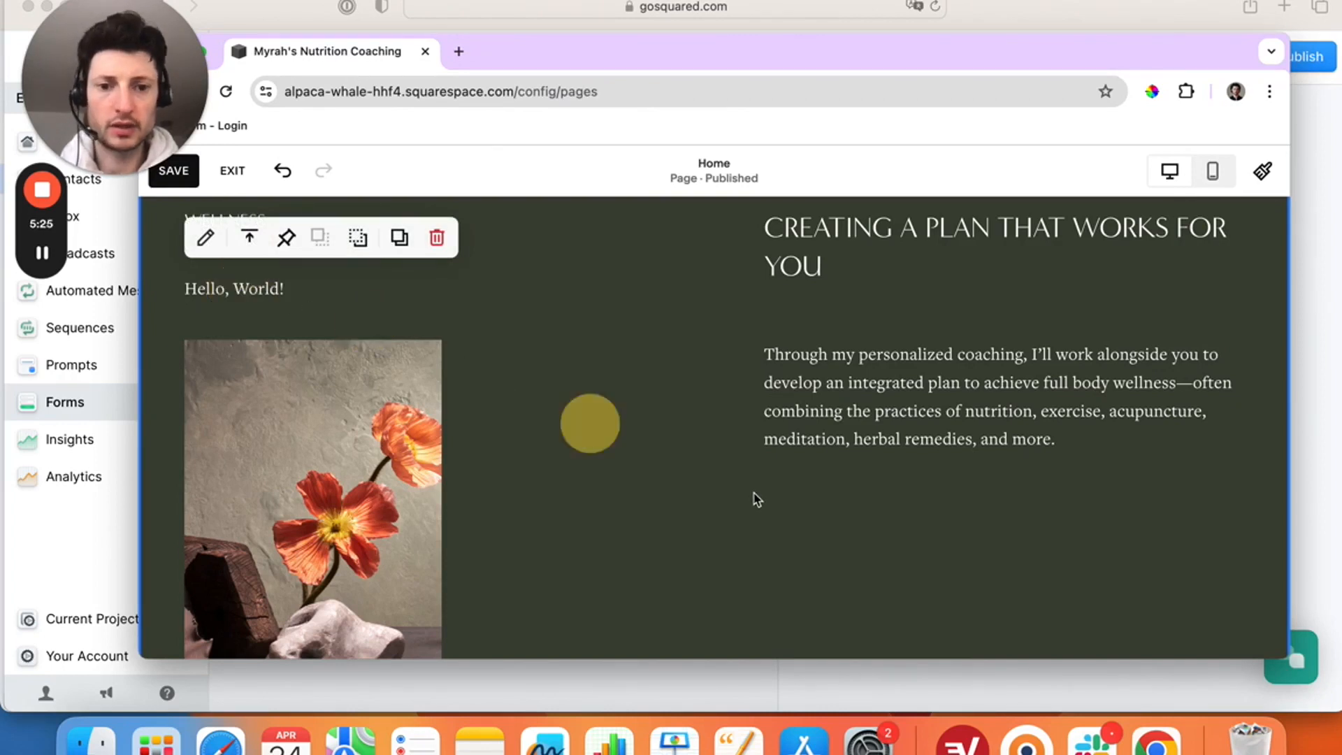
drag(758, 497, 831, 526)
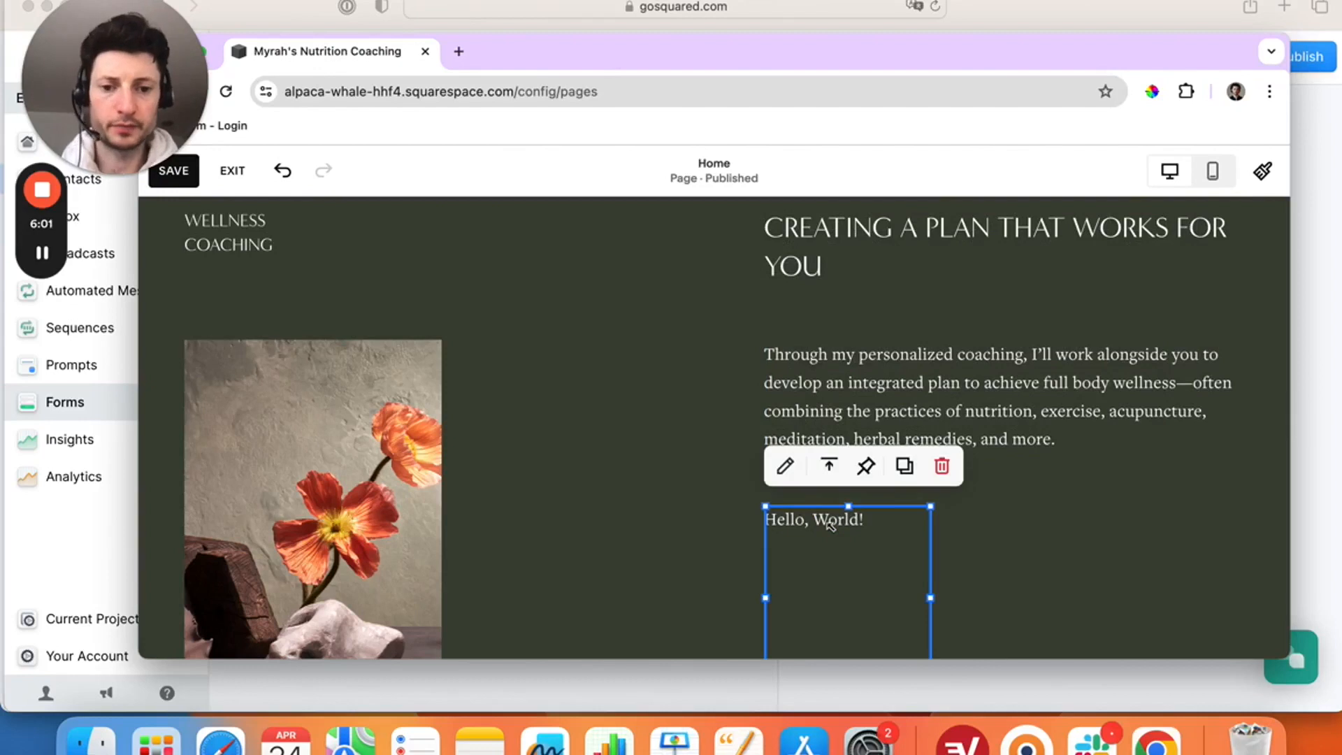
scroll(848, 575, down, 1)
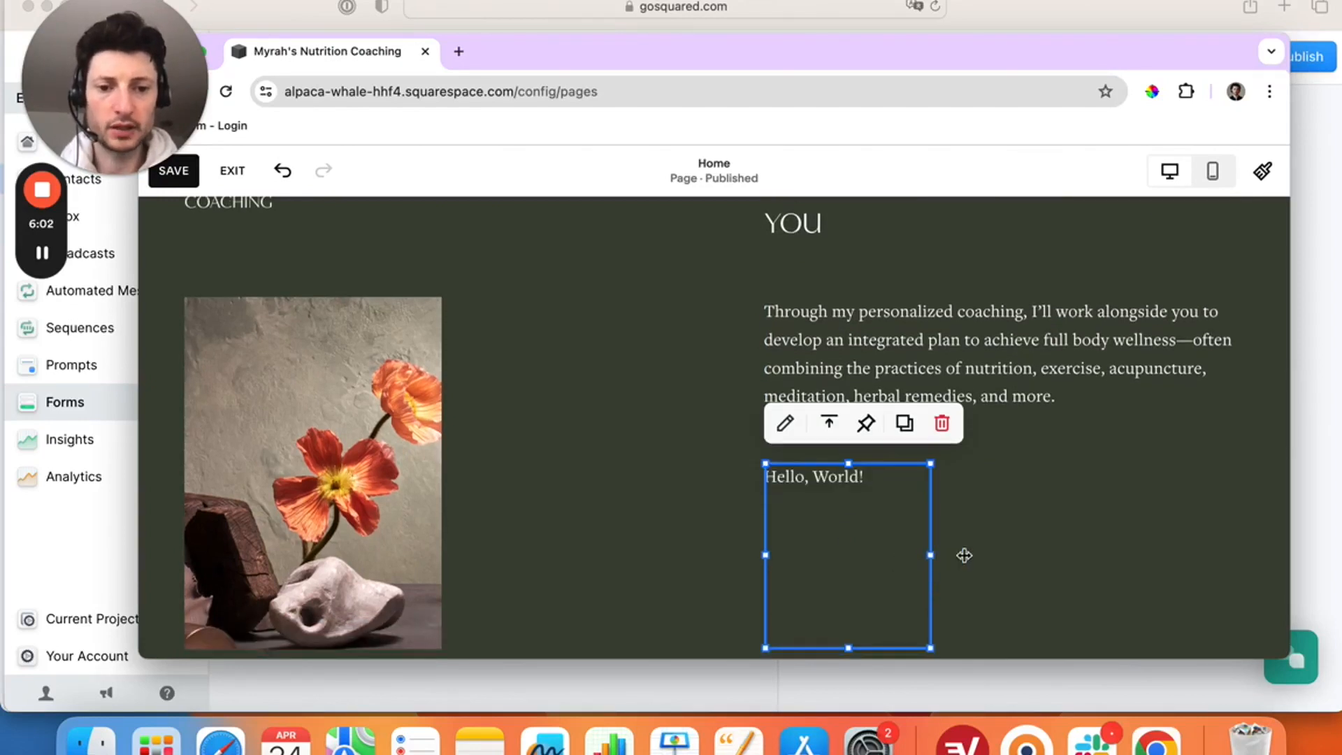
click(1139, 552)
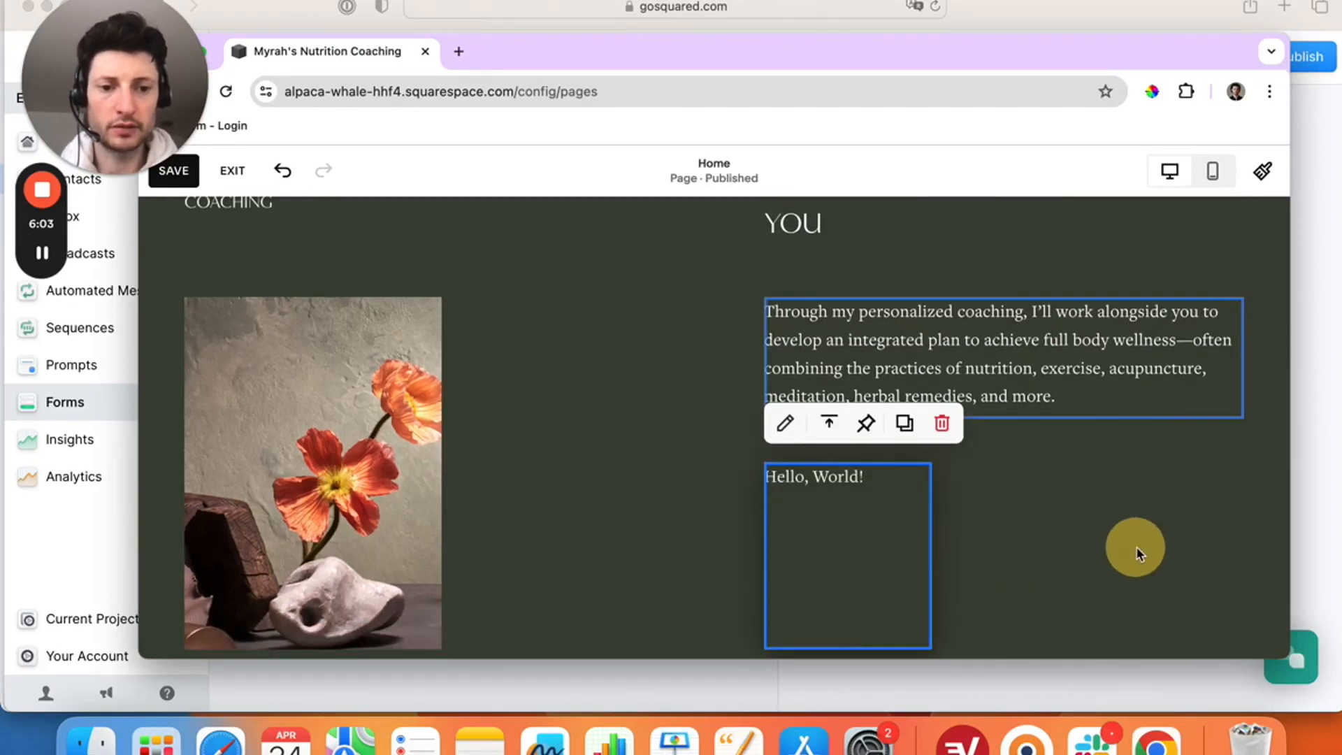
drag(1139, 552, 1198, 539)
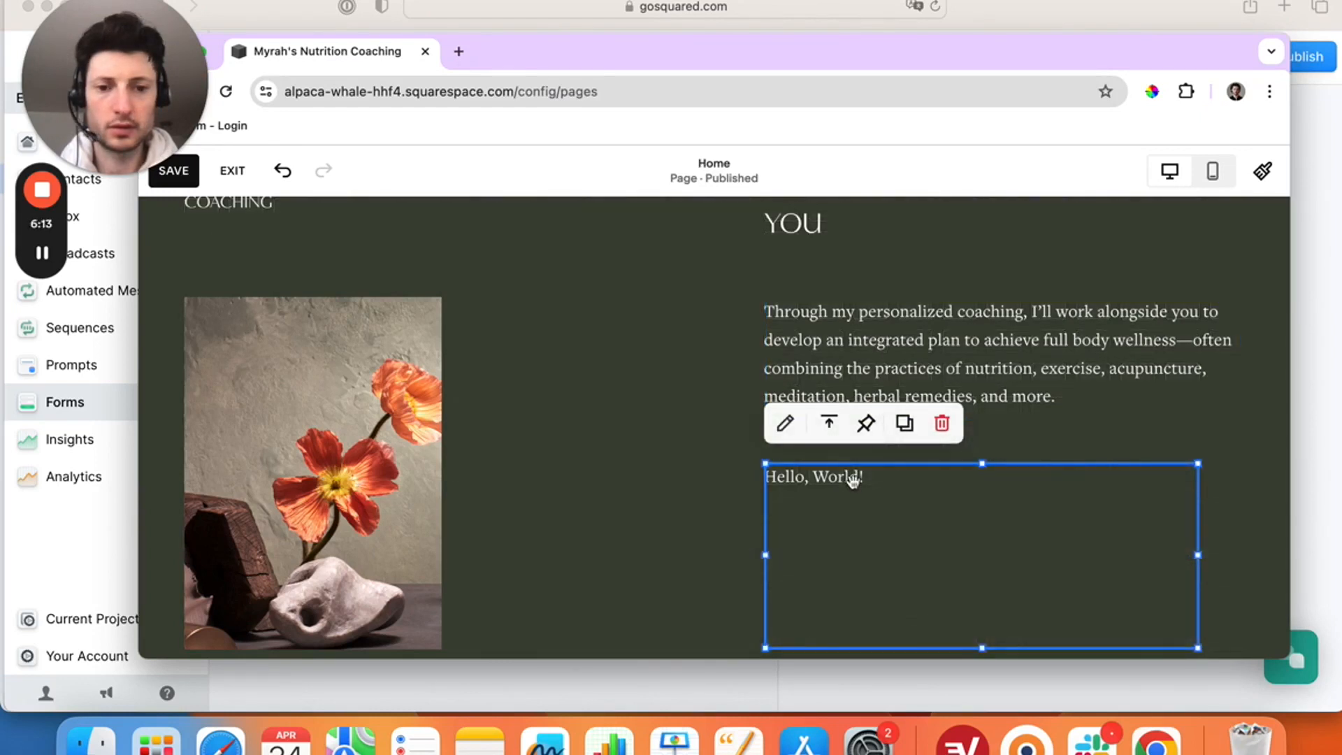
- Replace the code block's 'Hello, World!' placeholder with the pasted EcoSend embed snippet and check the form
click(784, 422)
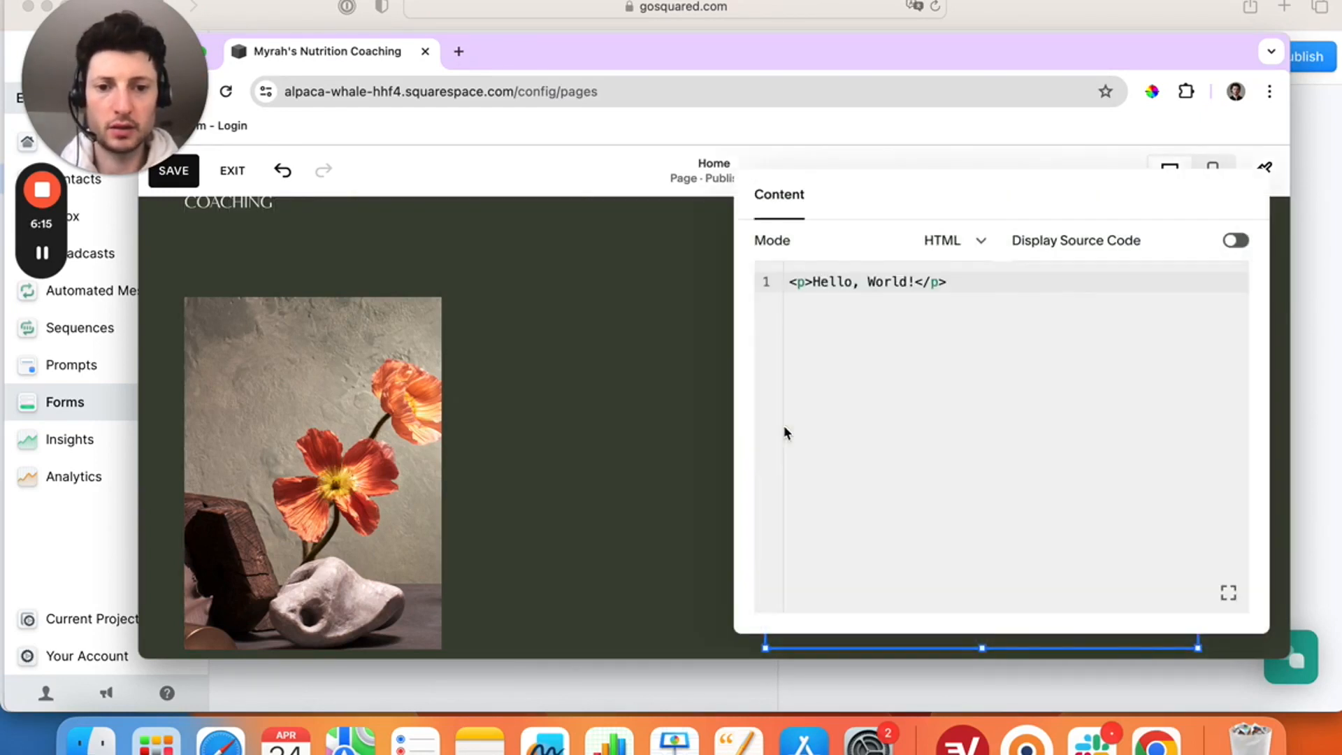
click(967, 283)
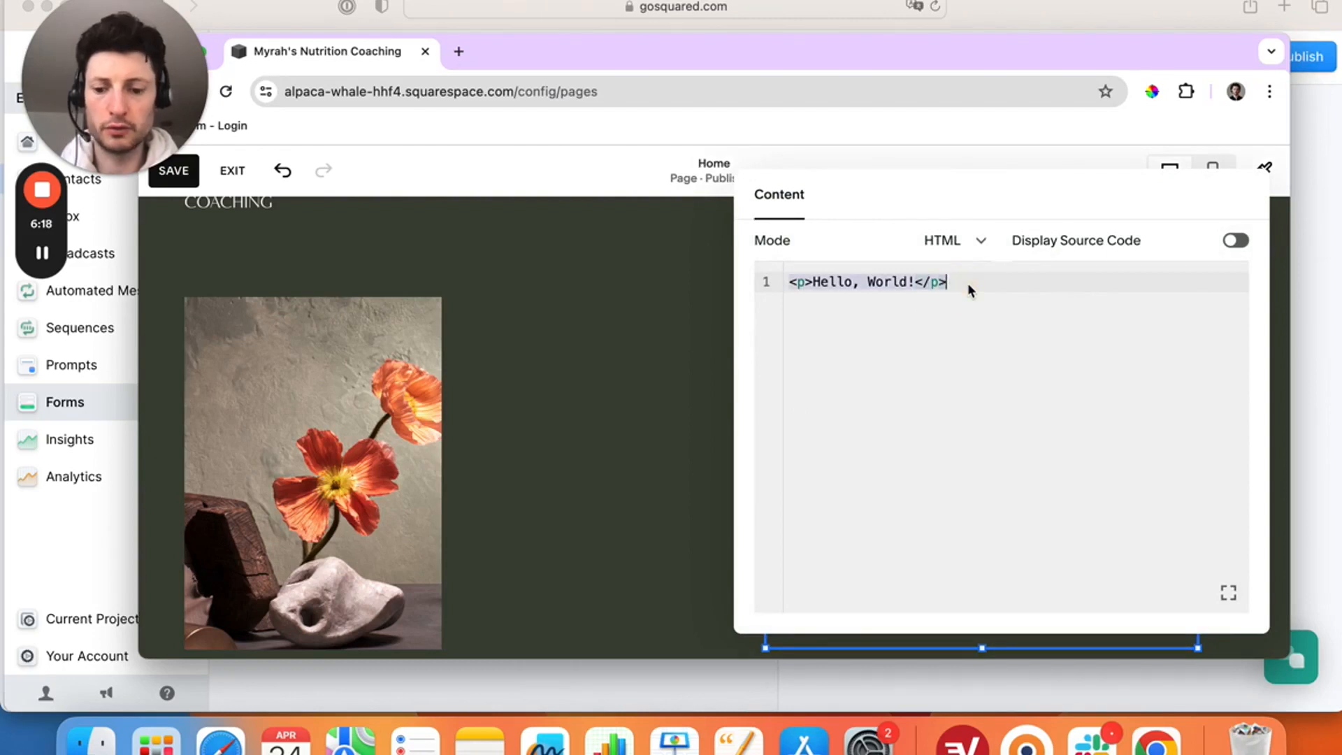
key(super+v)
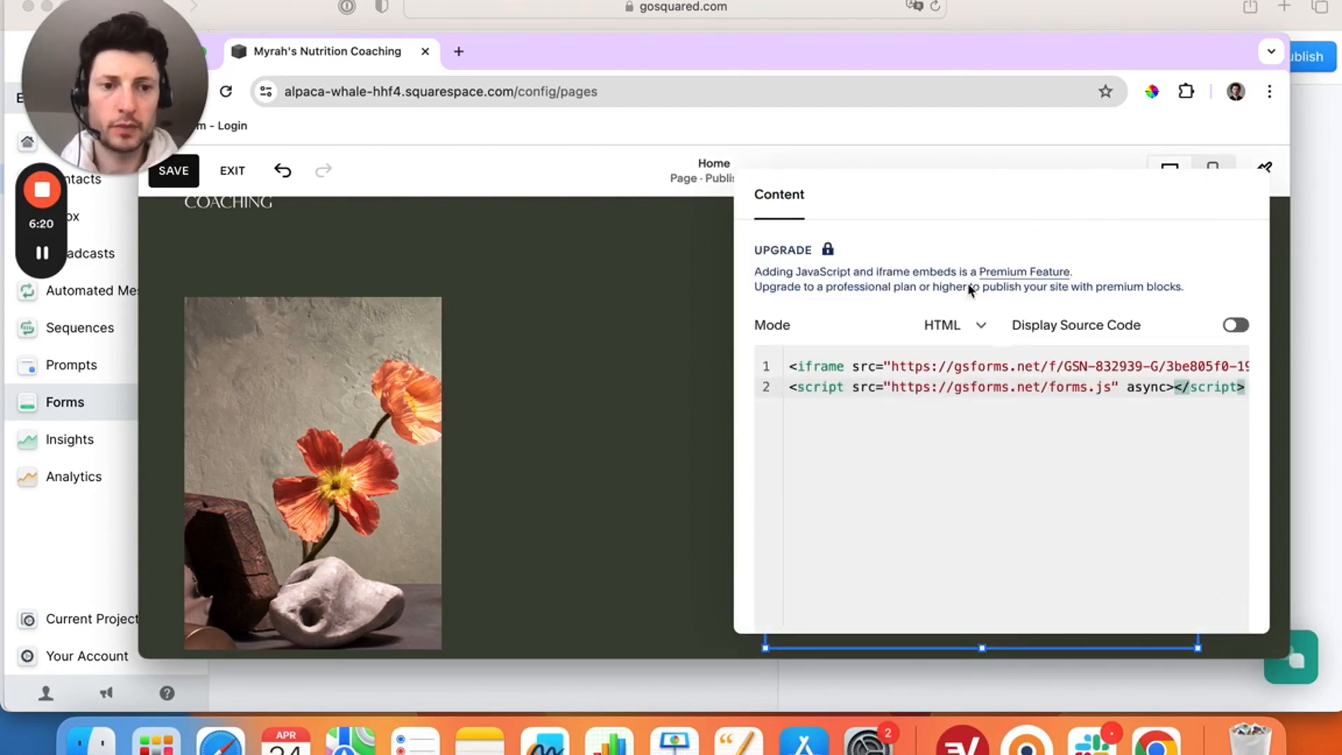
click(690, 390)
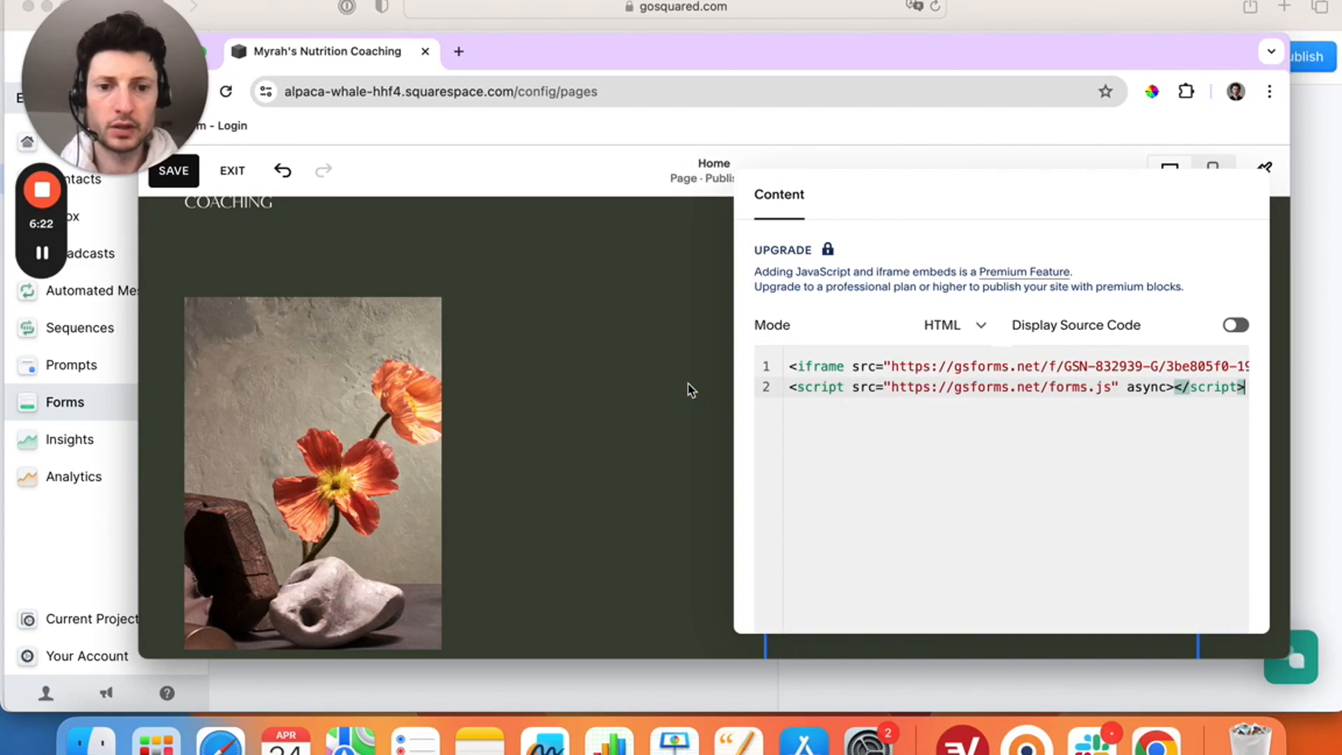
scroll(690, 390, down, 3)
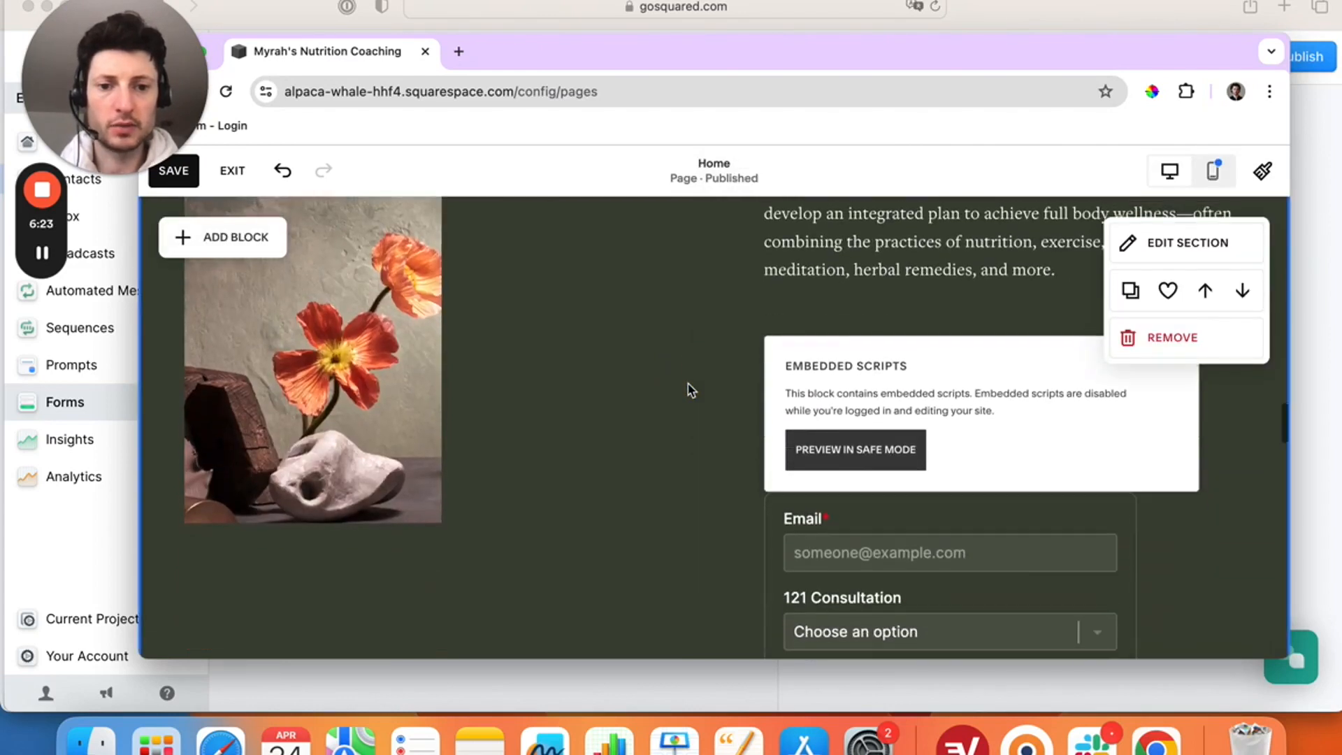
scroll(691, 390, down, 1)
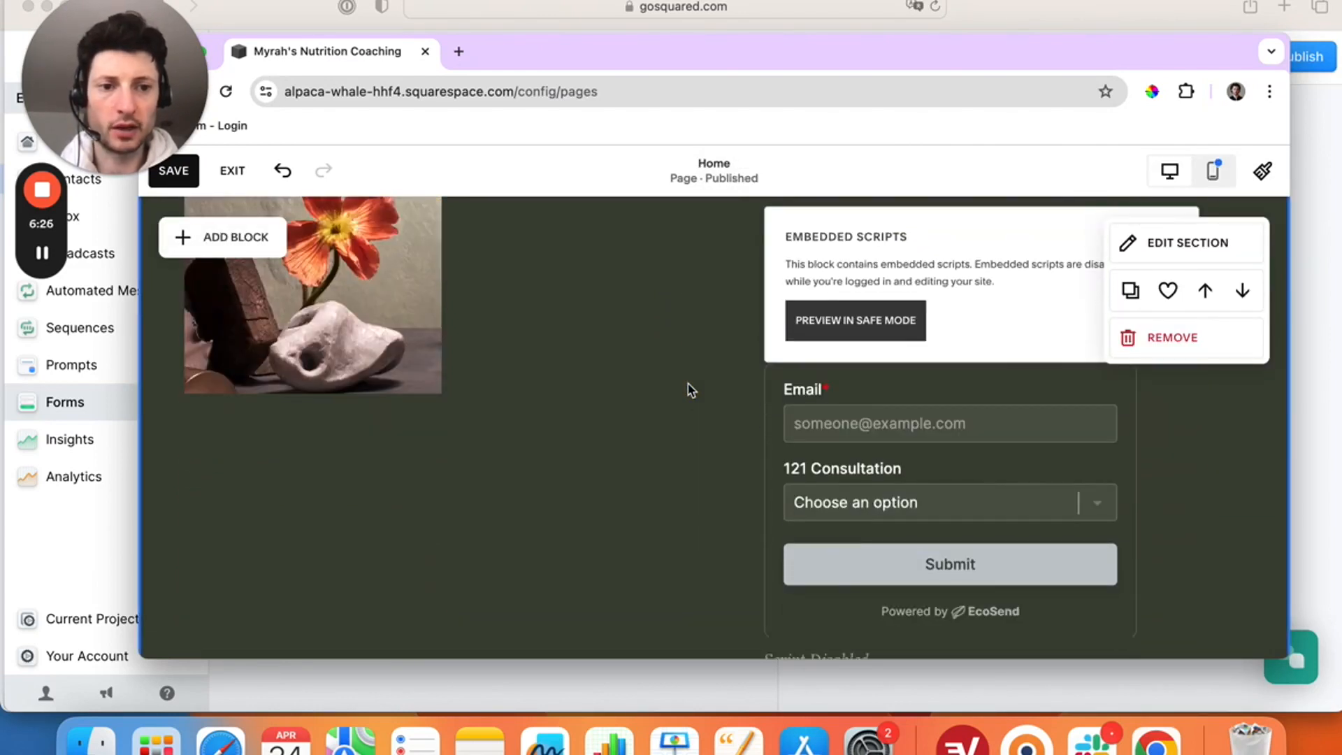
scroll(690, 390, up, 1)
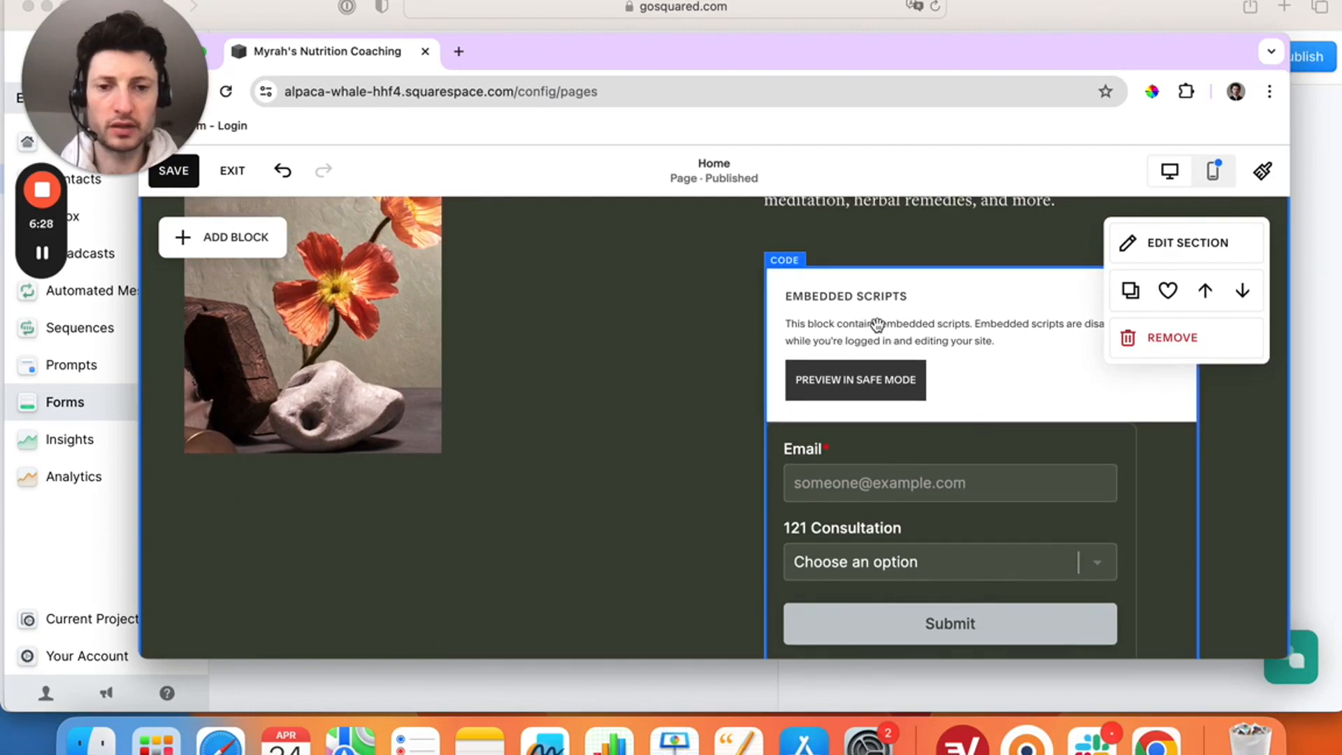
- Save the homepage changes and exit the editor to the Pages list
click(1189, 248)
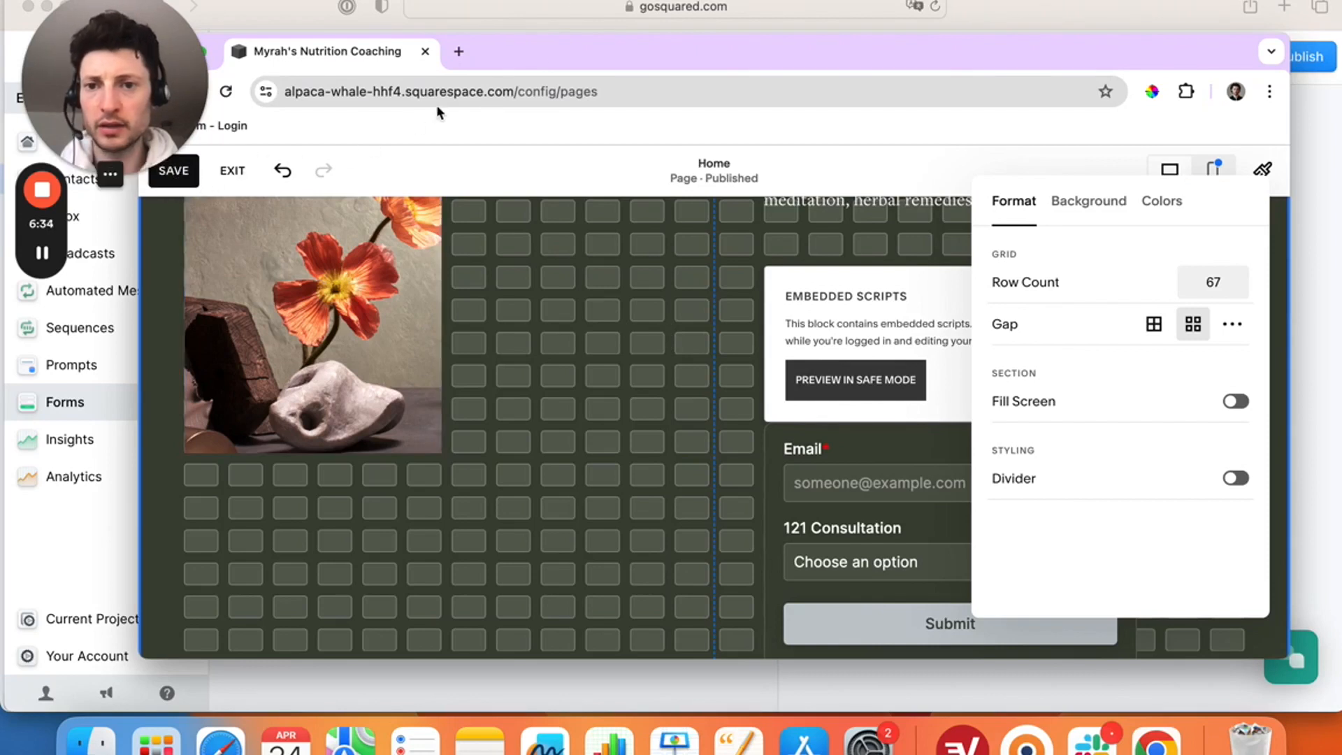
drag(538, 47, 557, 47)
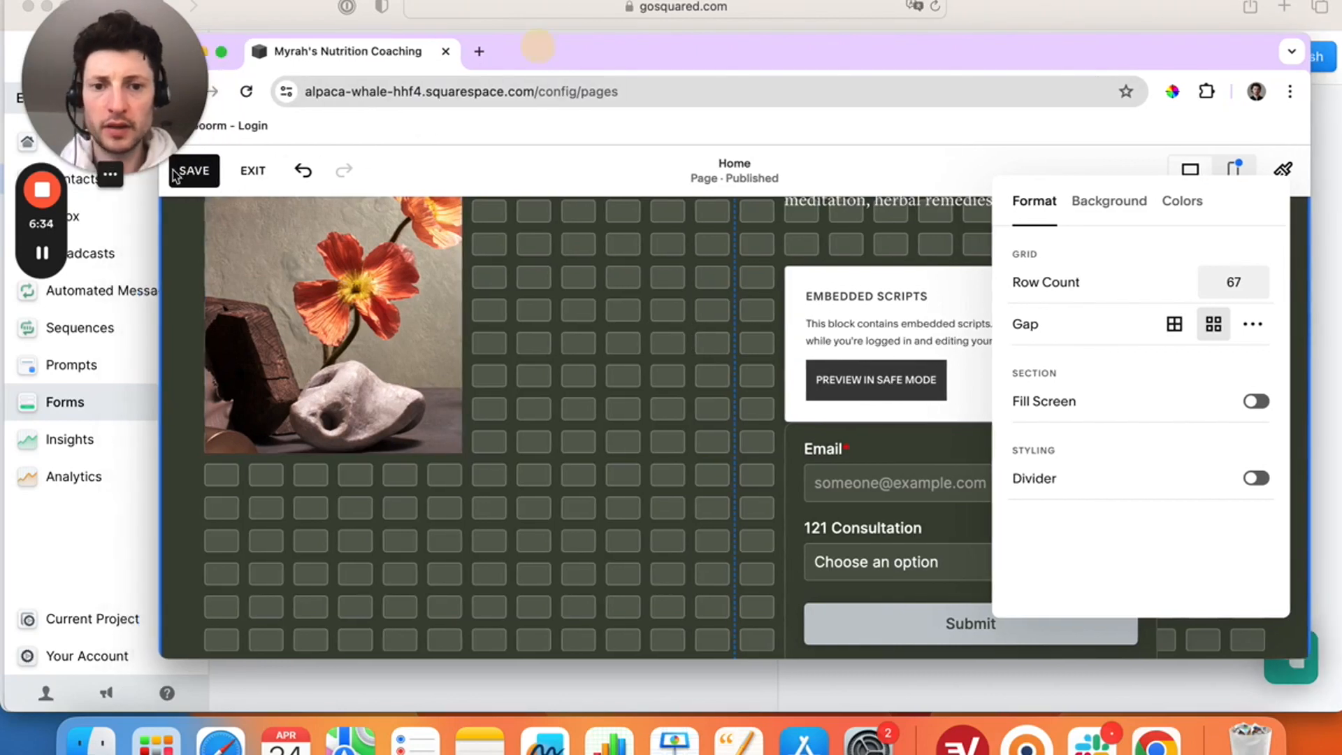
click(212, 180)
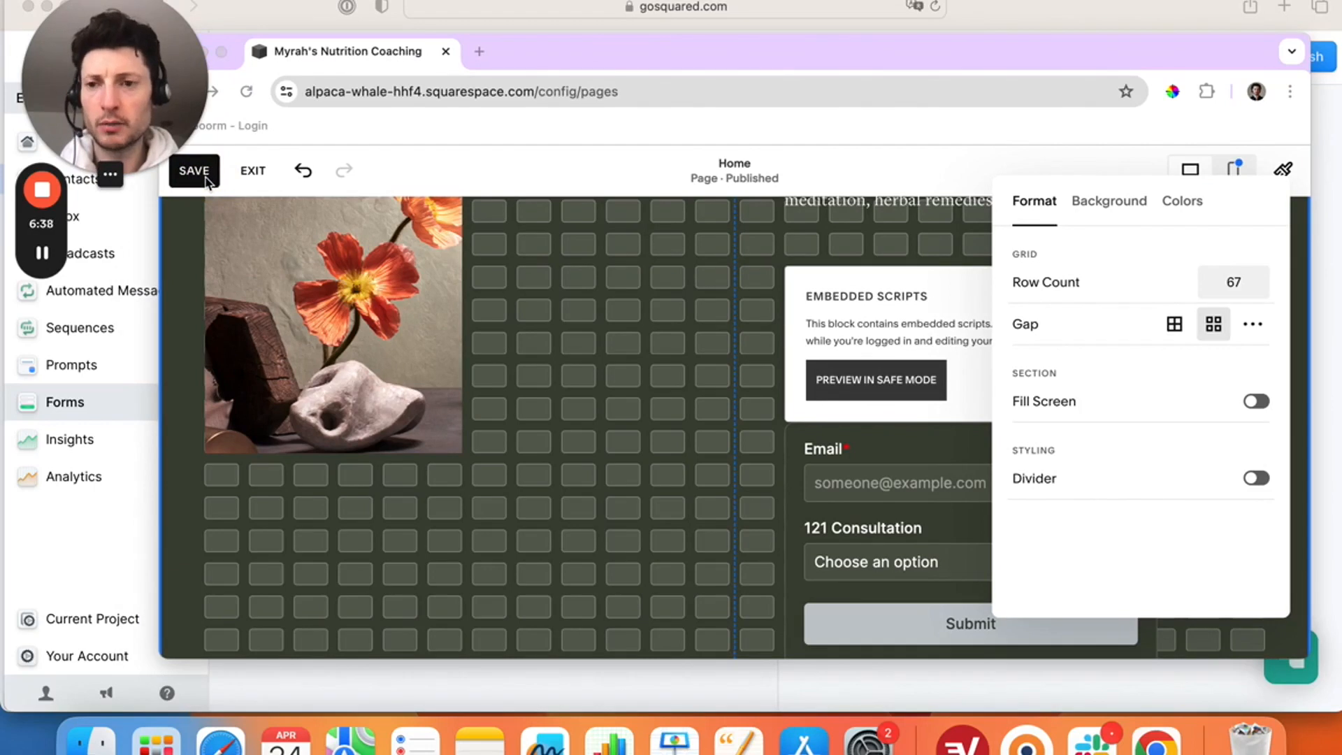
click(207, 179)
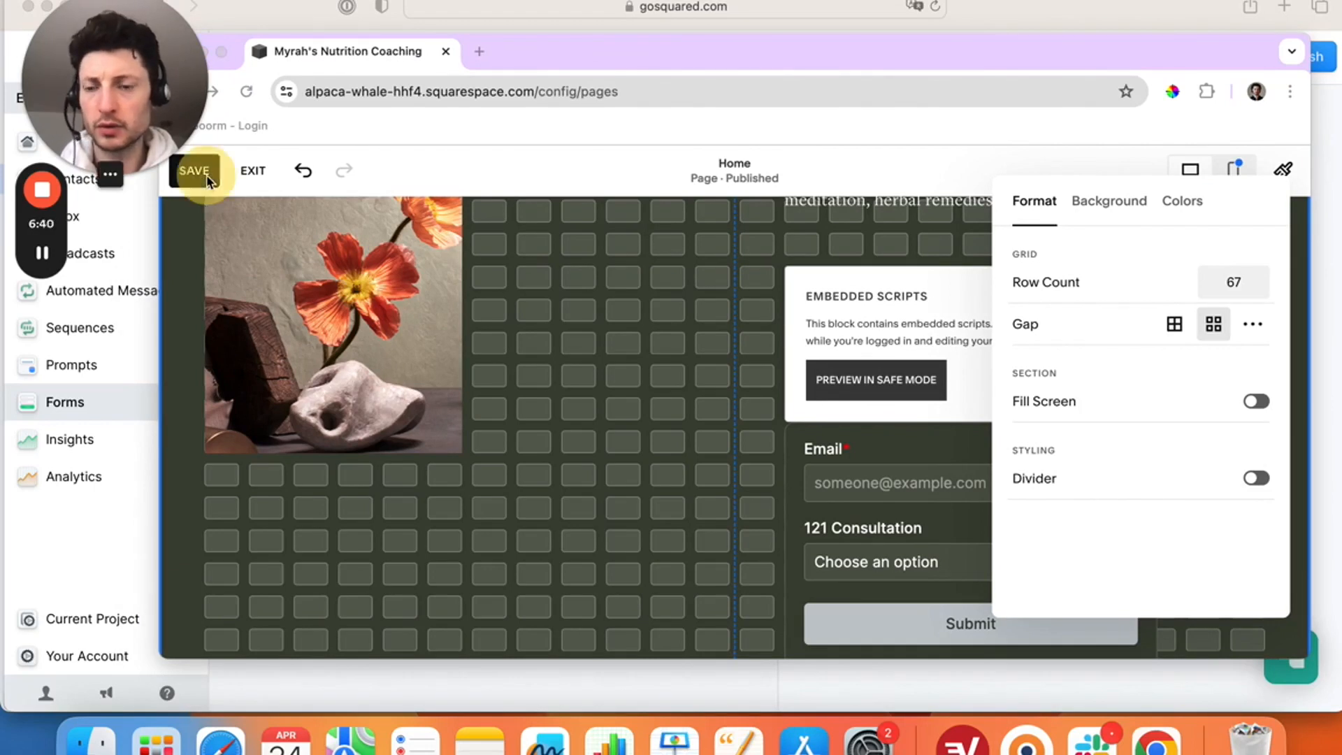
drag(623, 54, 653, 52)
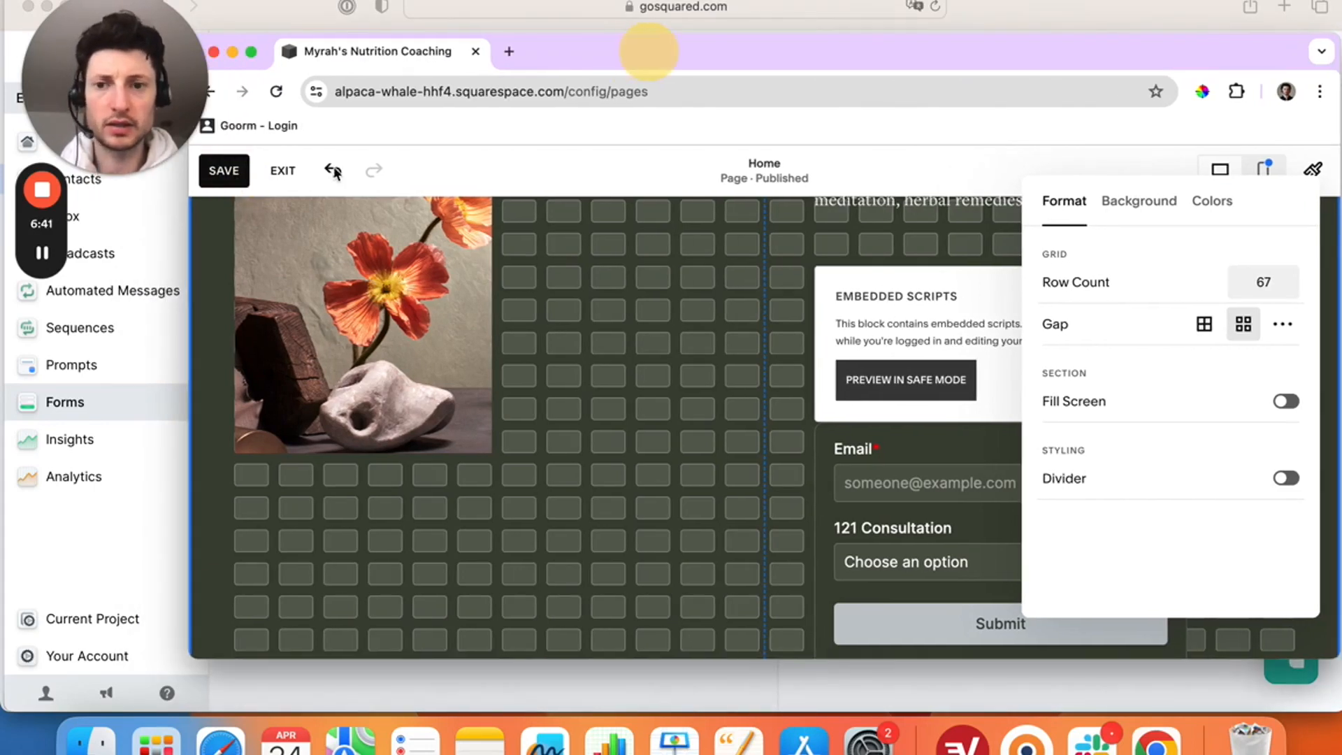
click(233, 179)
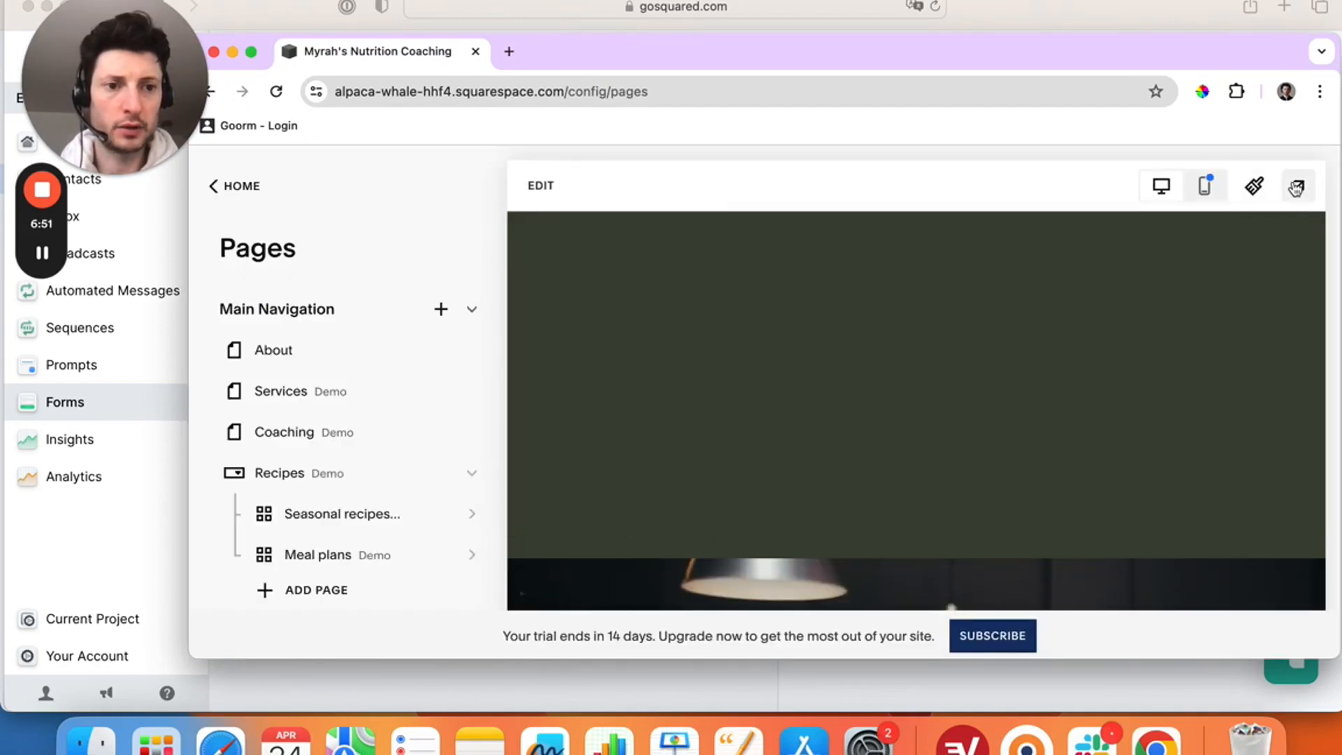
- Preview the site full-size and scroll to the Email, 121 Consultation and Submit form
click(1296, 187)
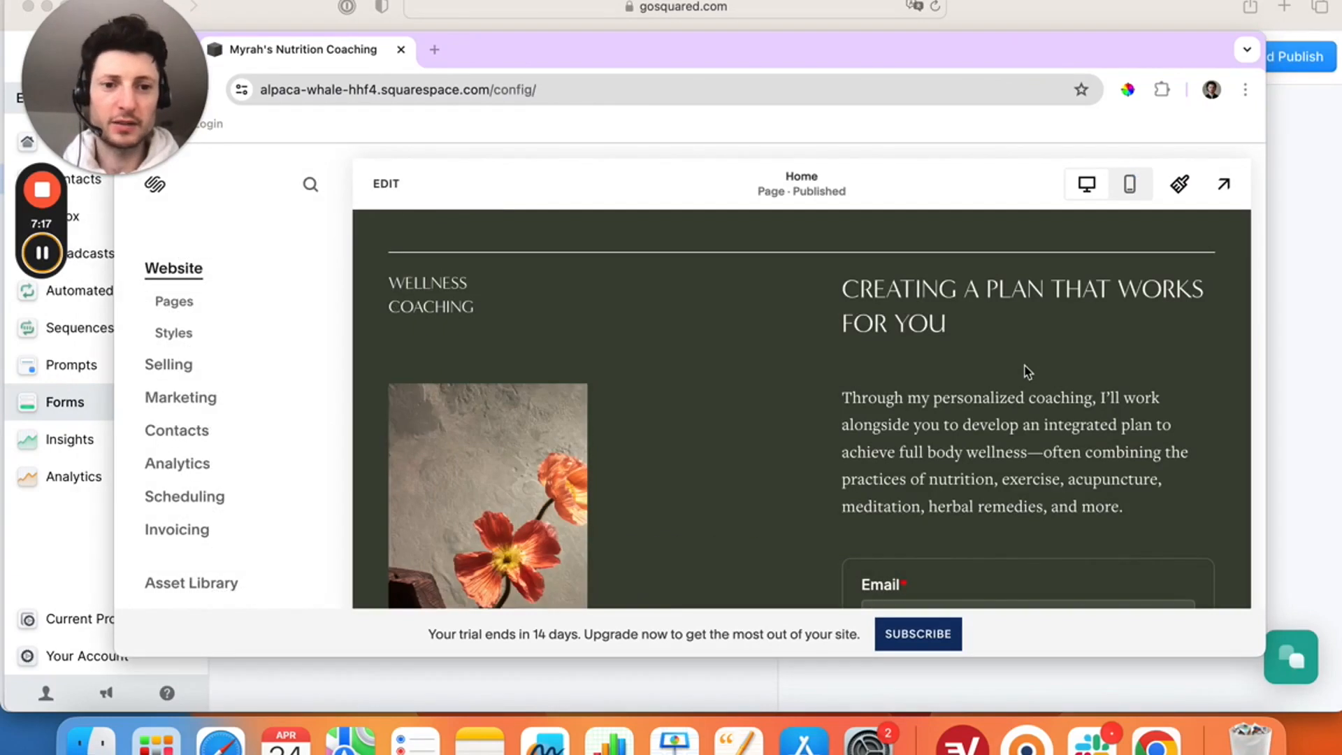
click(1226, 187)
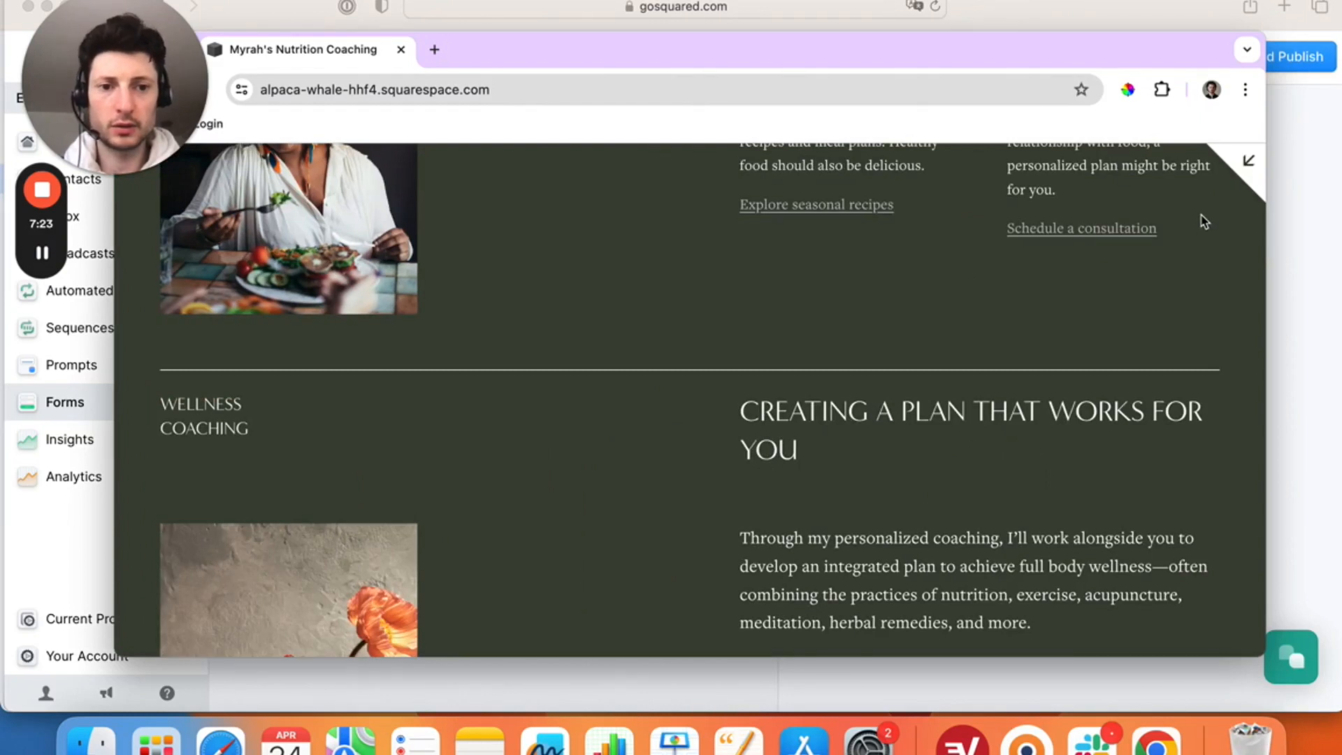
scroll(1192, 330, down, 5)
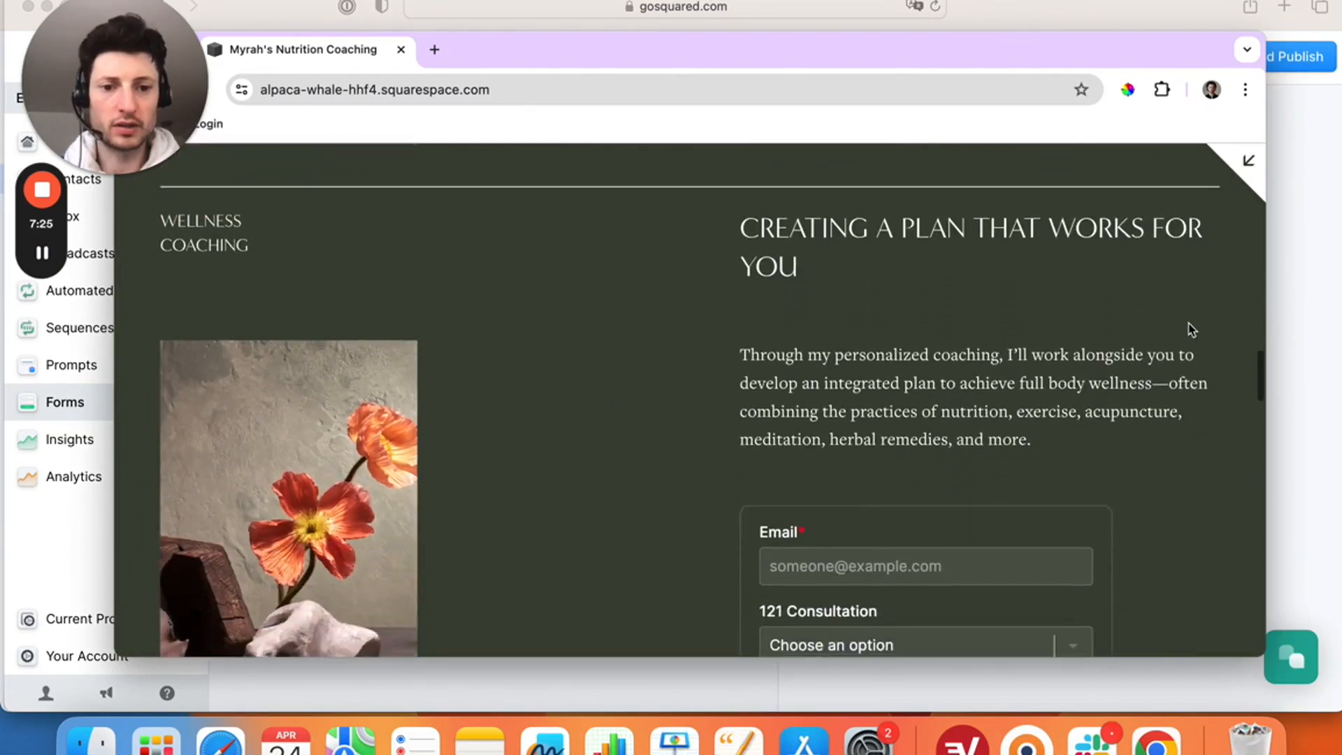
scroll(1191, 330, down, 2)
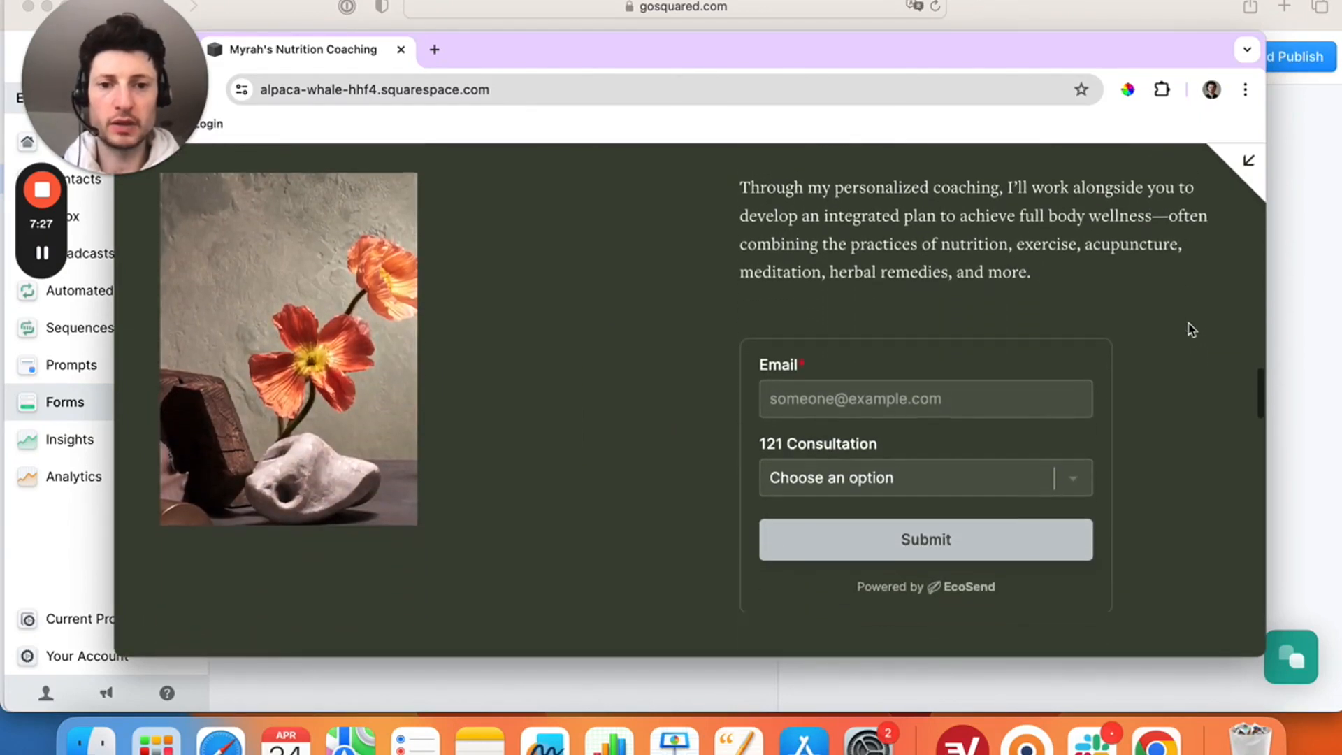
- Submit a test signup with a test email address and Meal Plans as the 121 Consultation
click(923, 381)
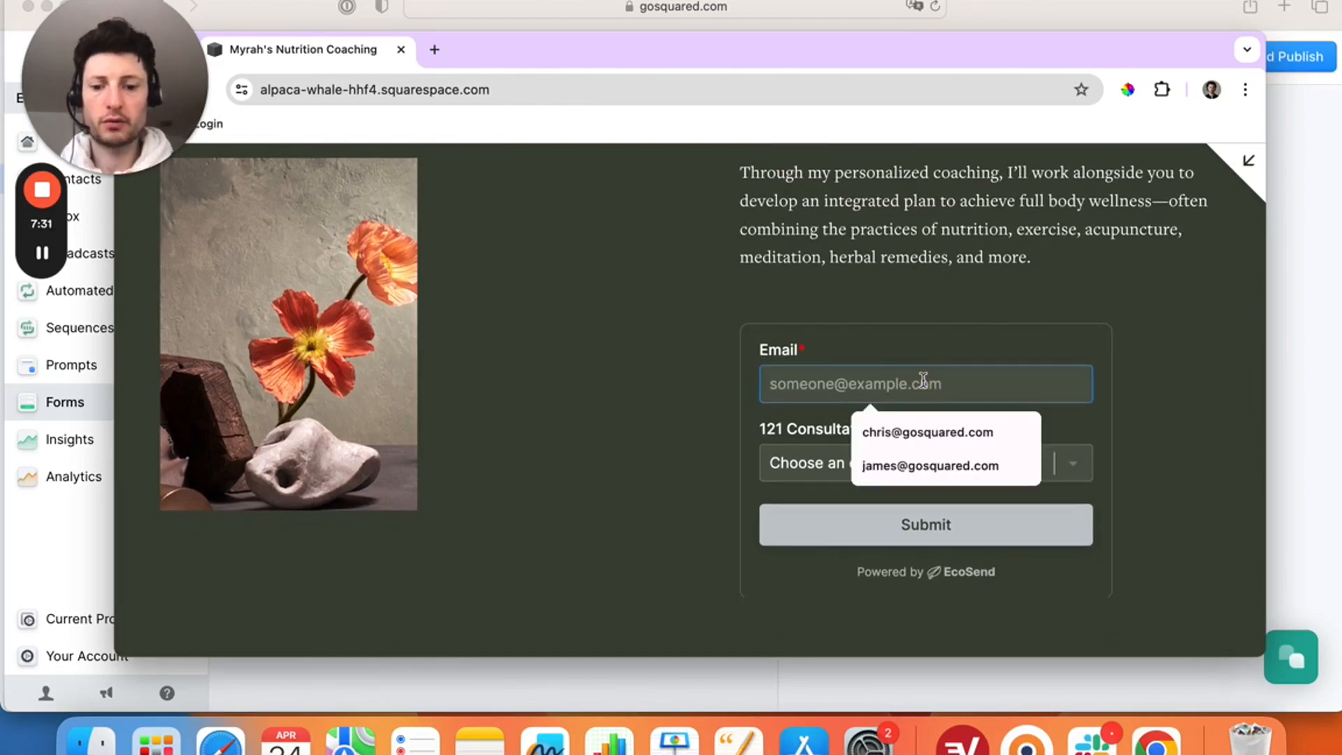
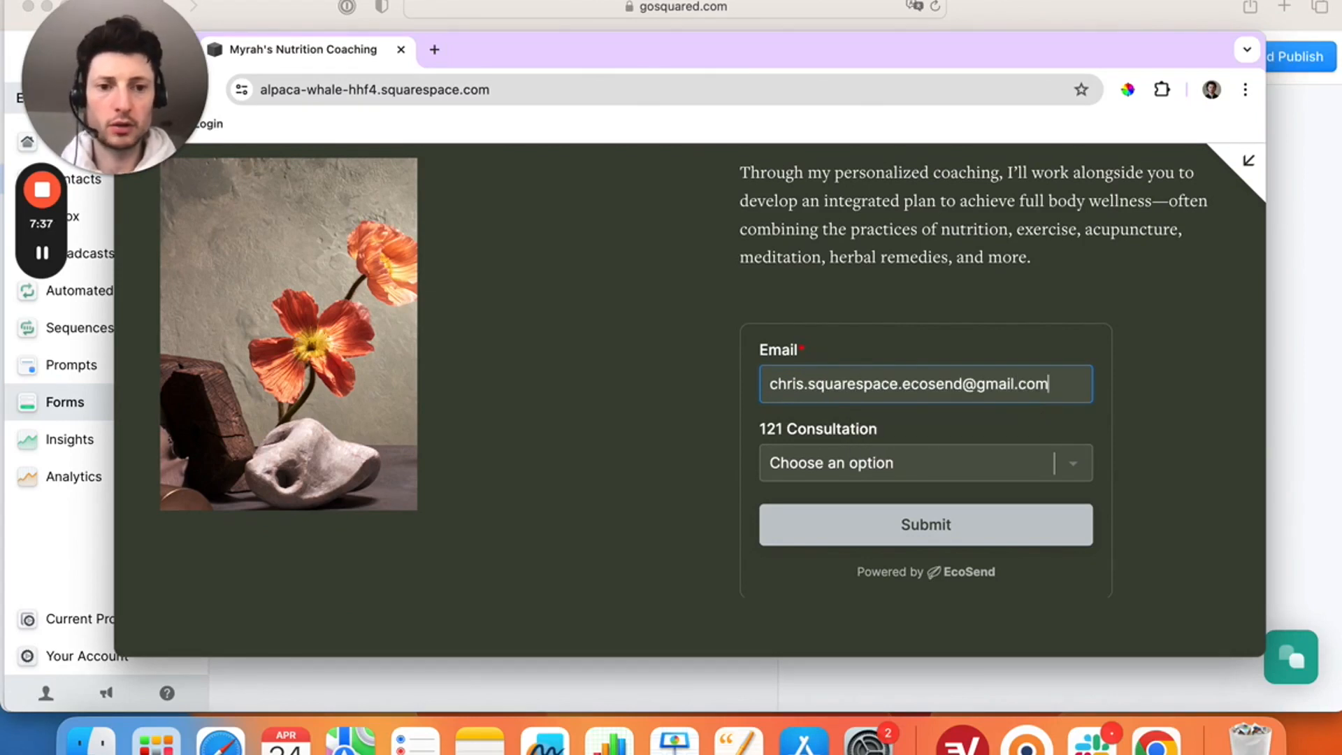
click(1079, 462)
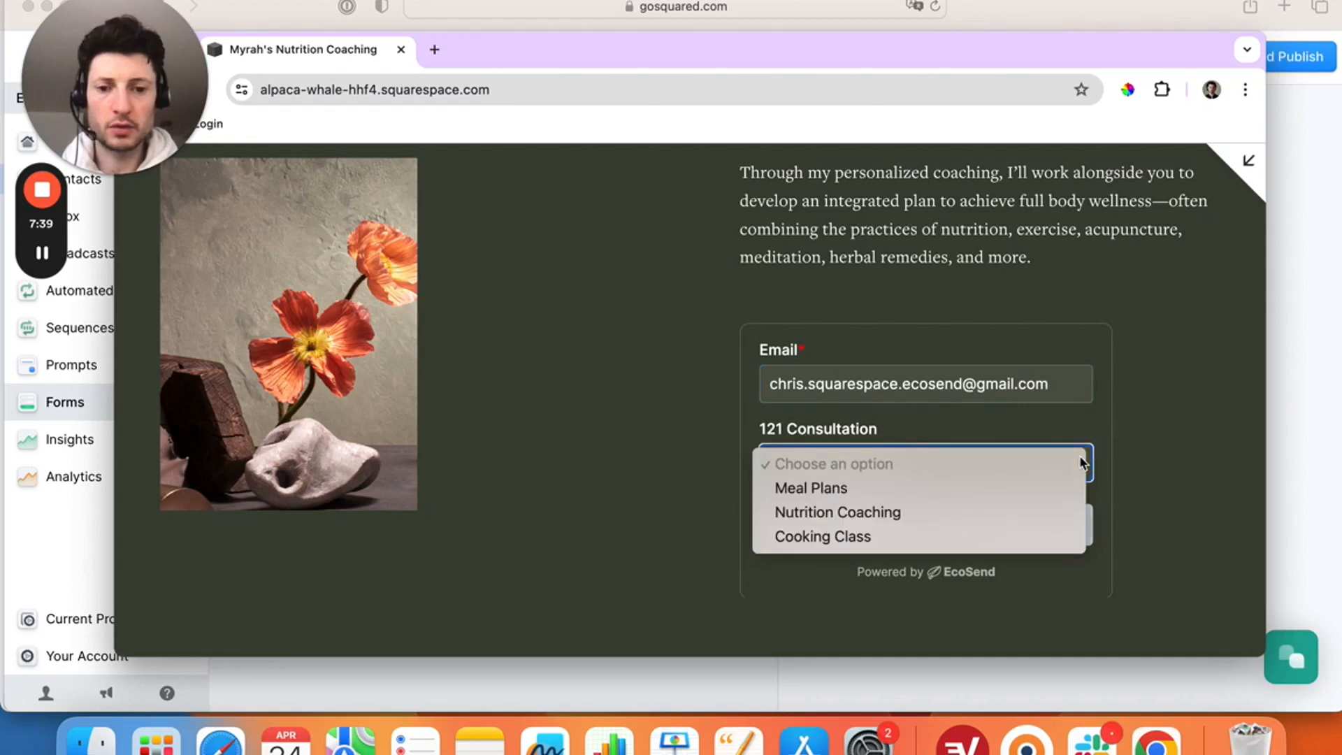
click(1054, 488)
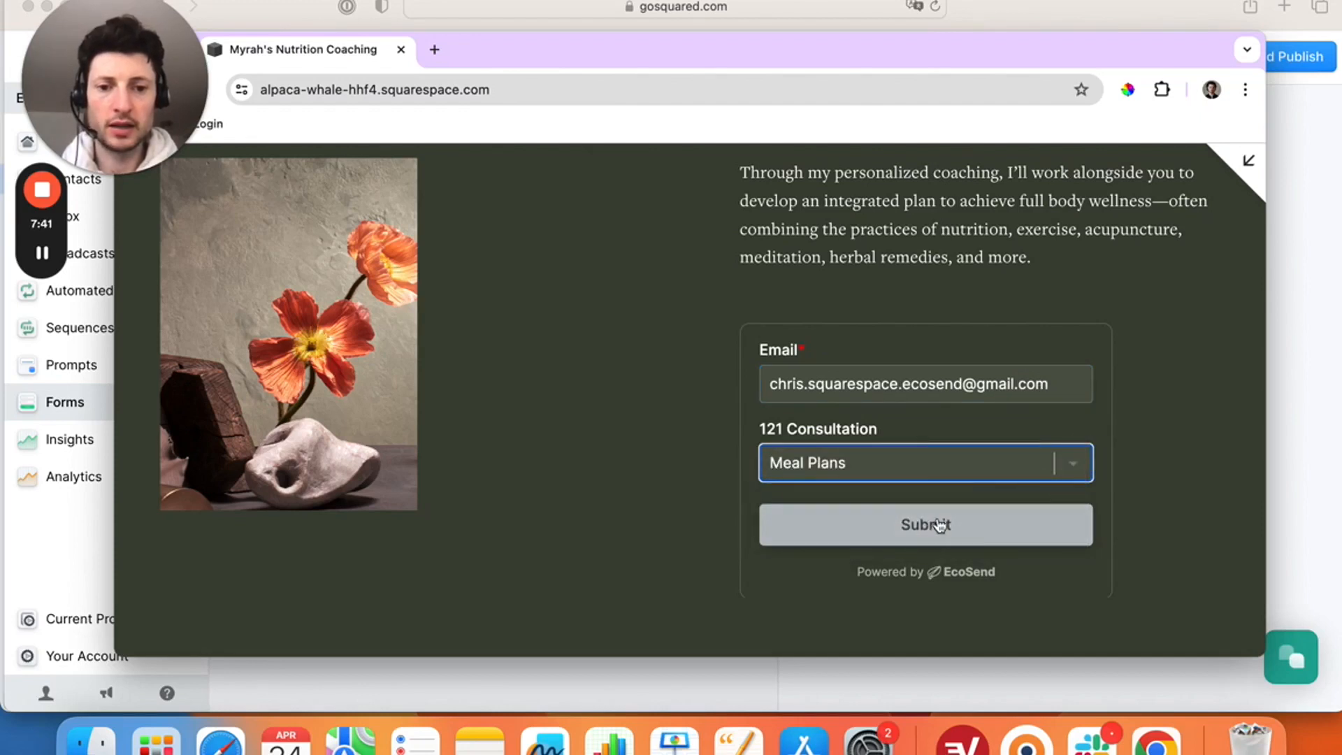
click(939, 524)
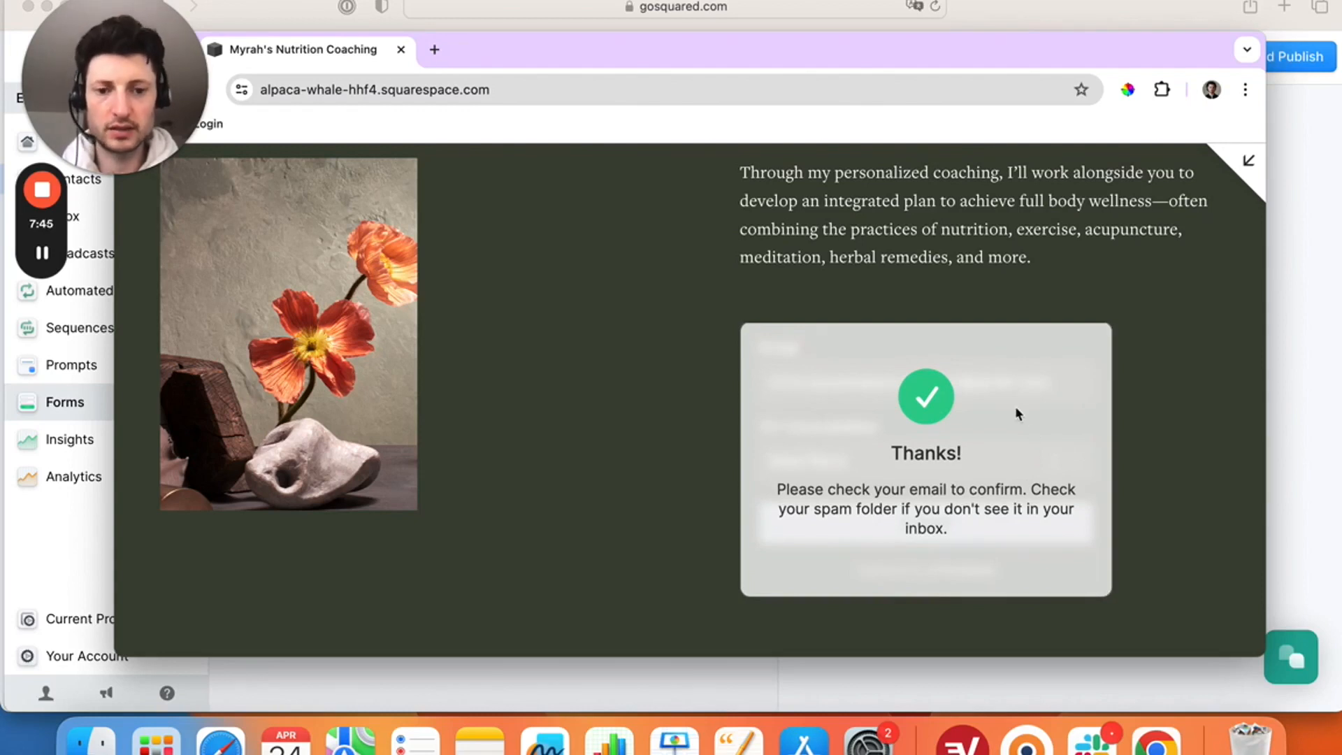
right_click(219, 745)
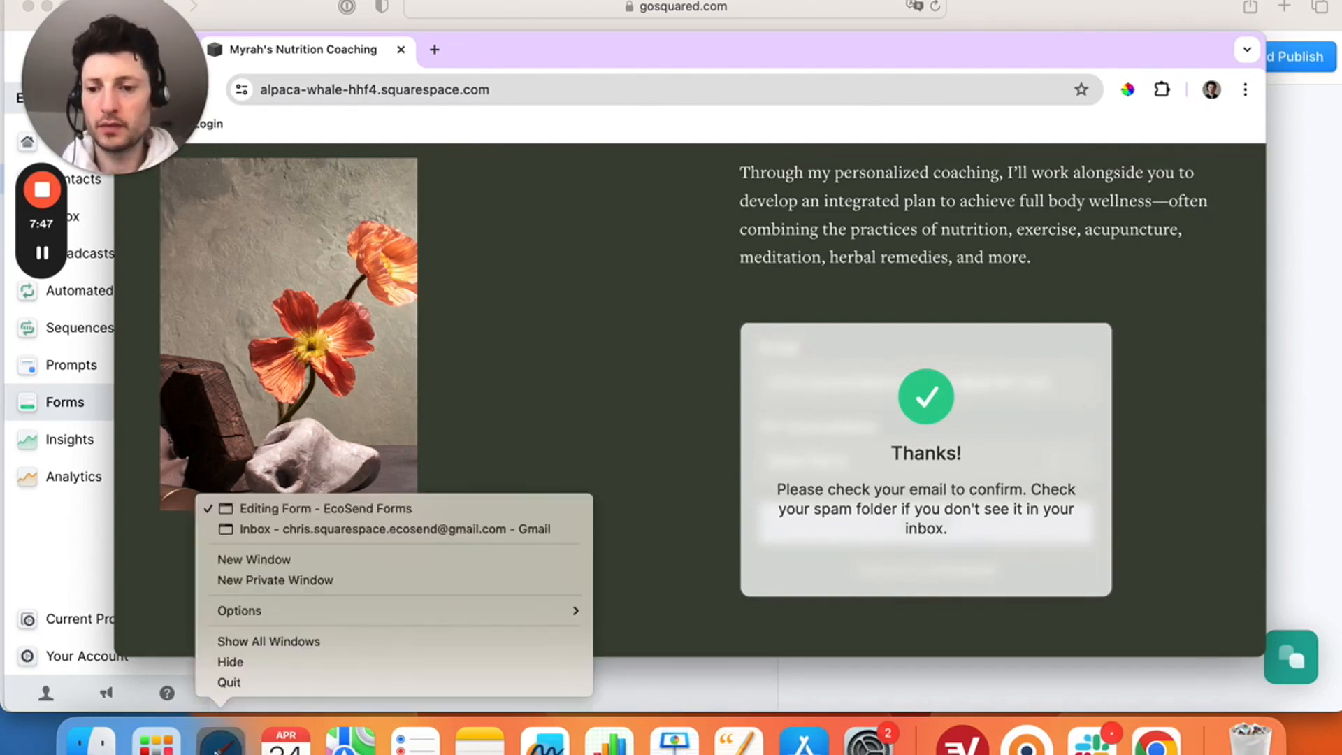
- Open EcoSend's verification message in the Gmail inbox and confirm the test email address
click(415, 538)
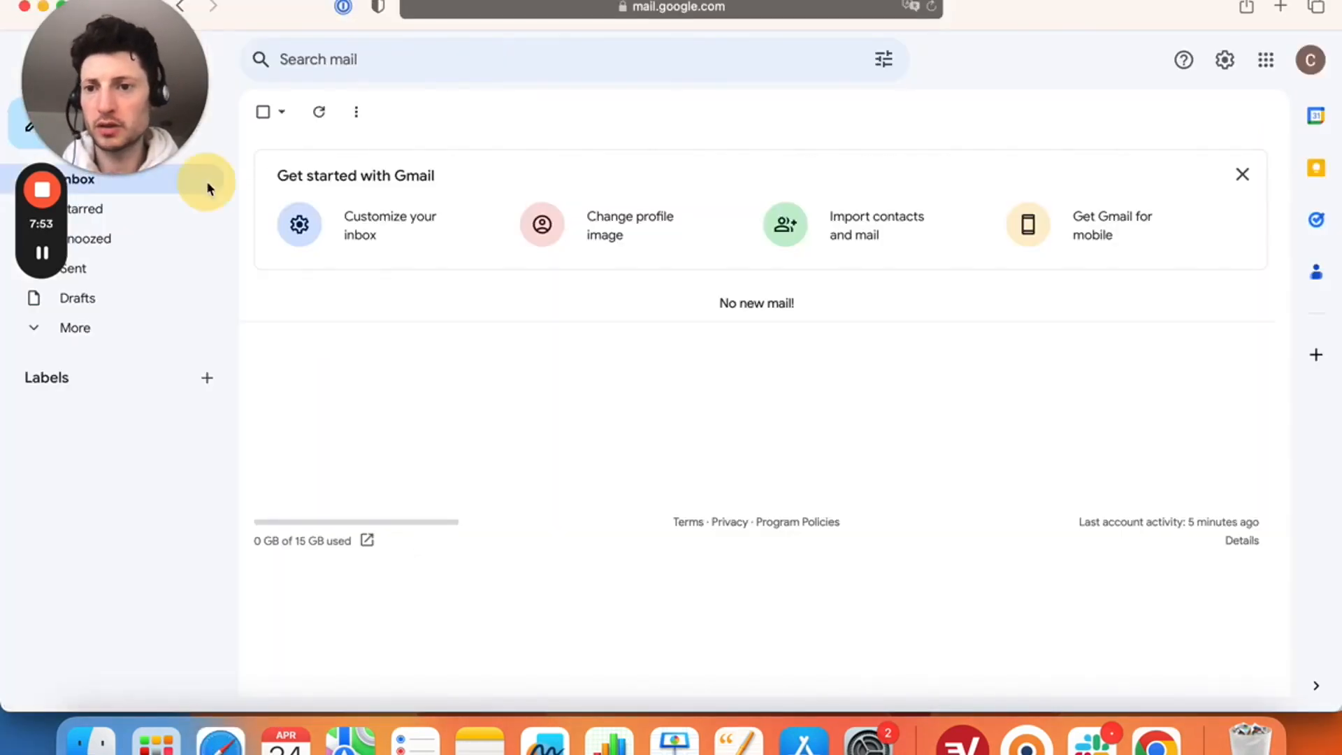
click(207, 180)
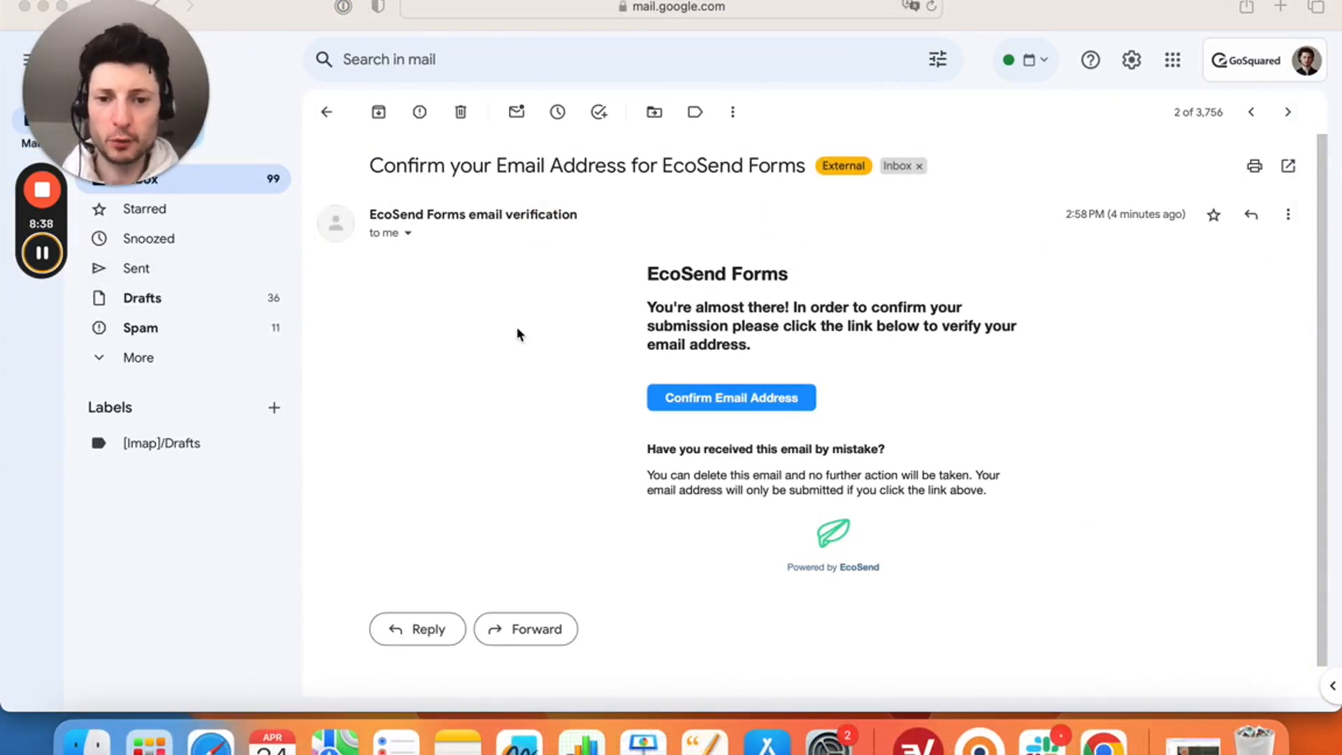
click(568, 399)
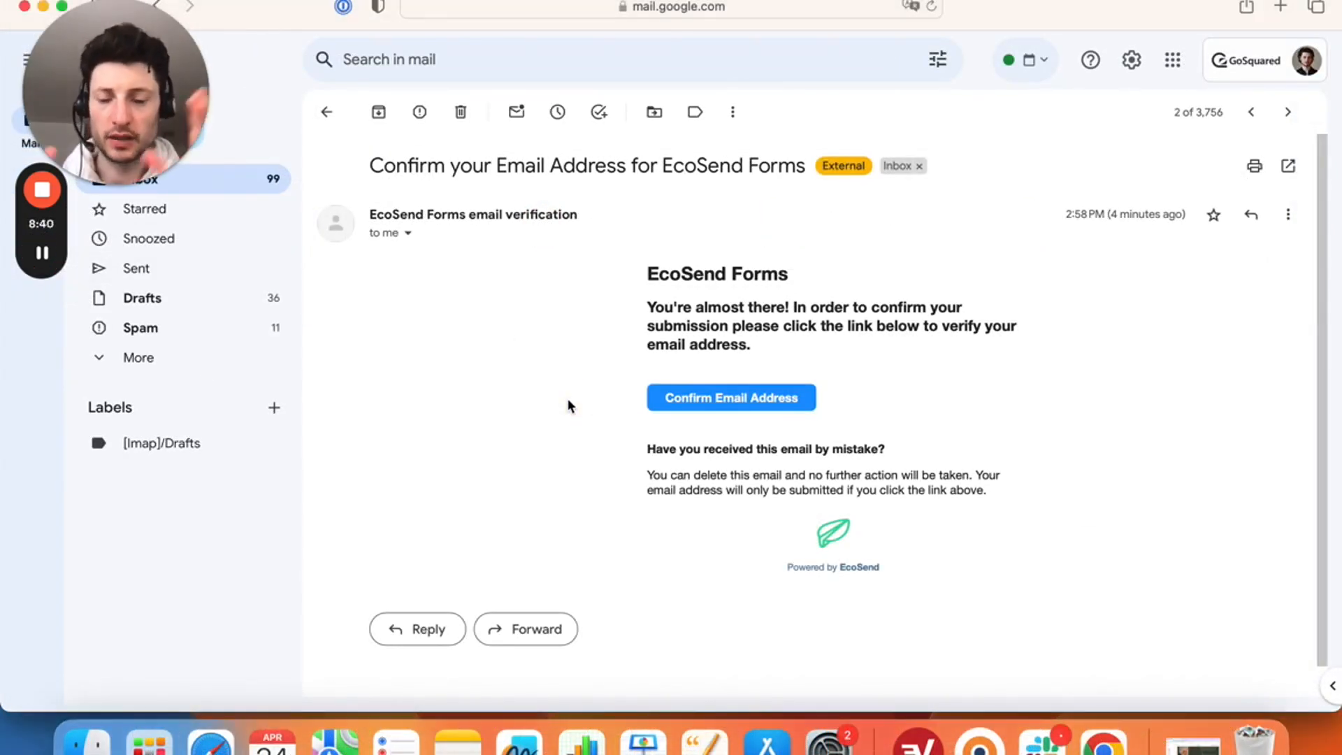
click(751, 407)
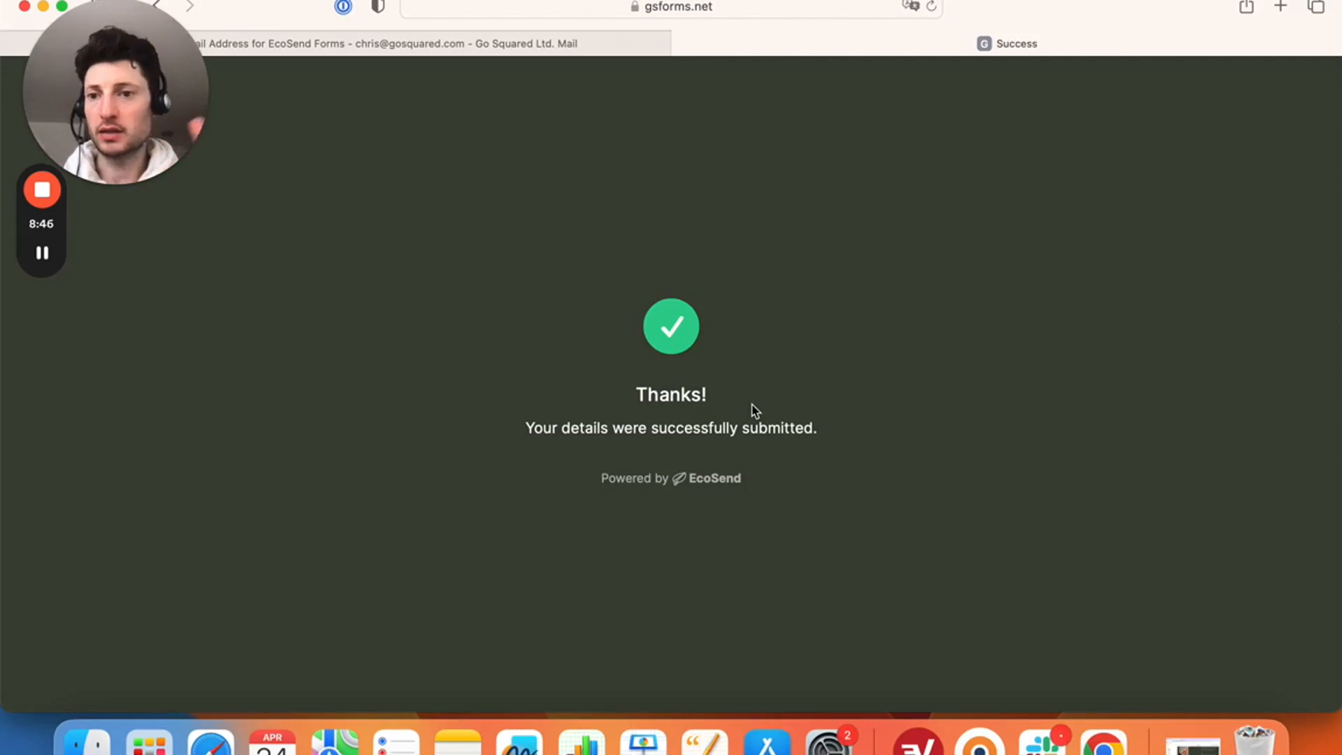
- Switch to the EcoSend window and open the Contacts list
right_click(220, 746)
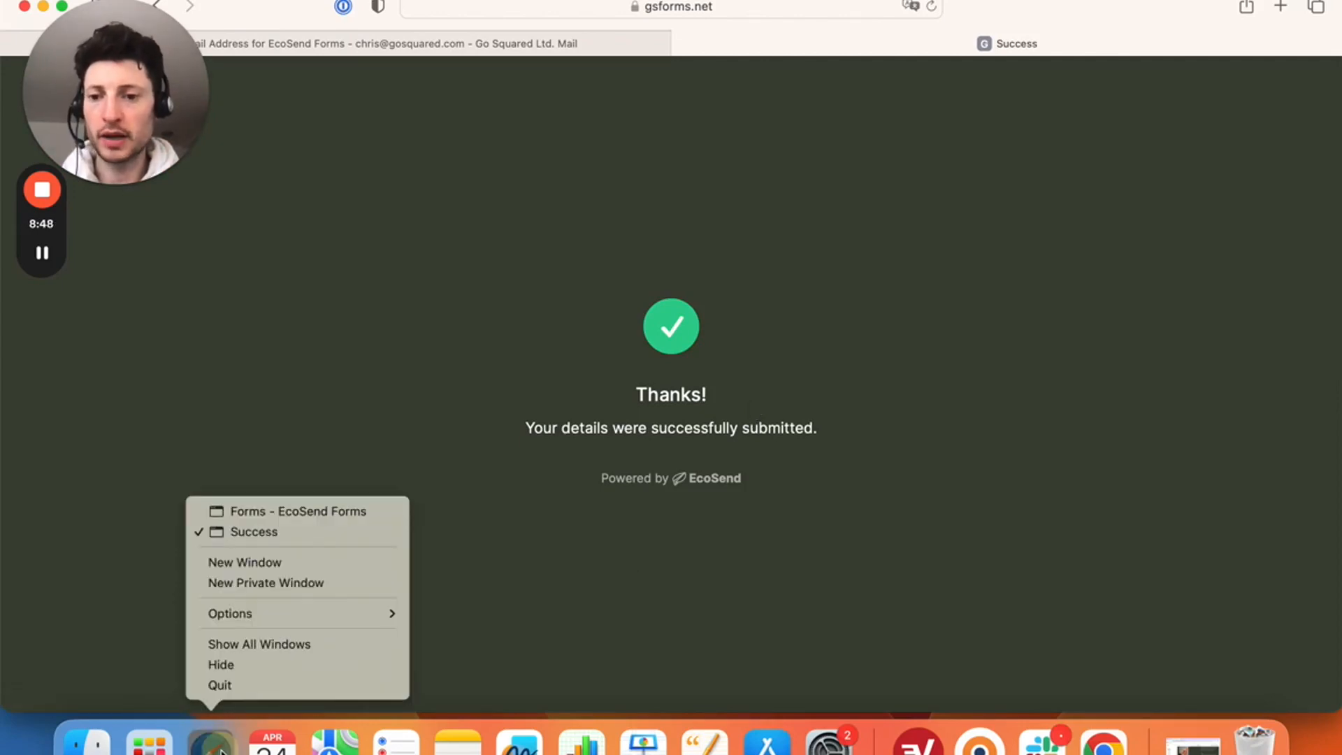
click(354, 510)
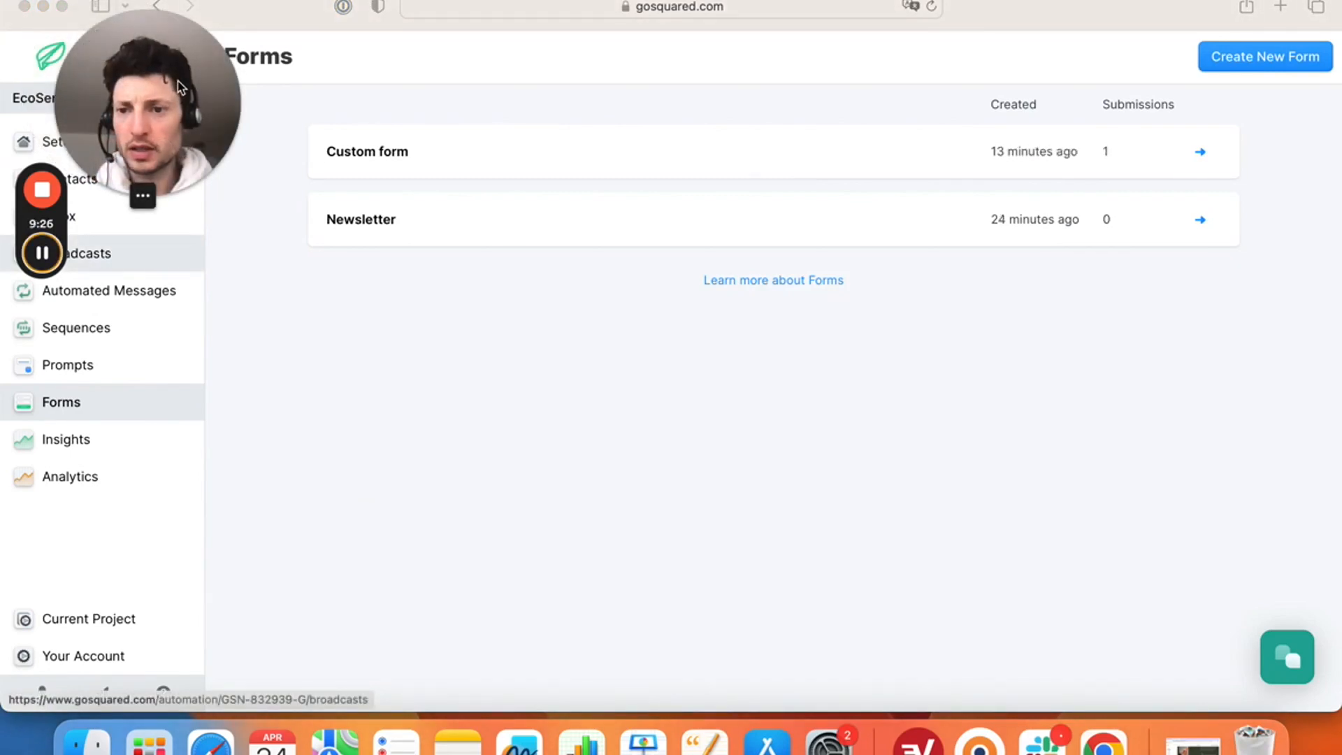
drag(180, 87, 144, 466)
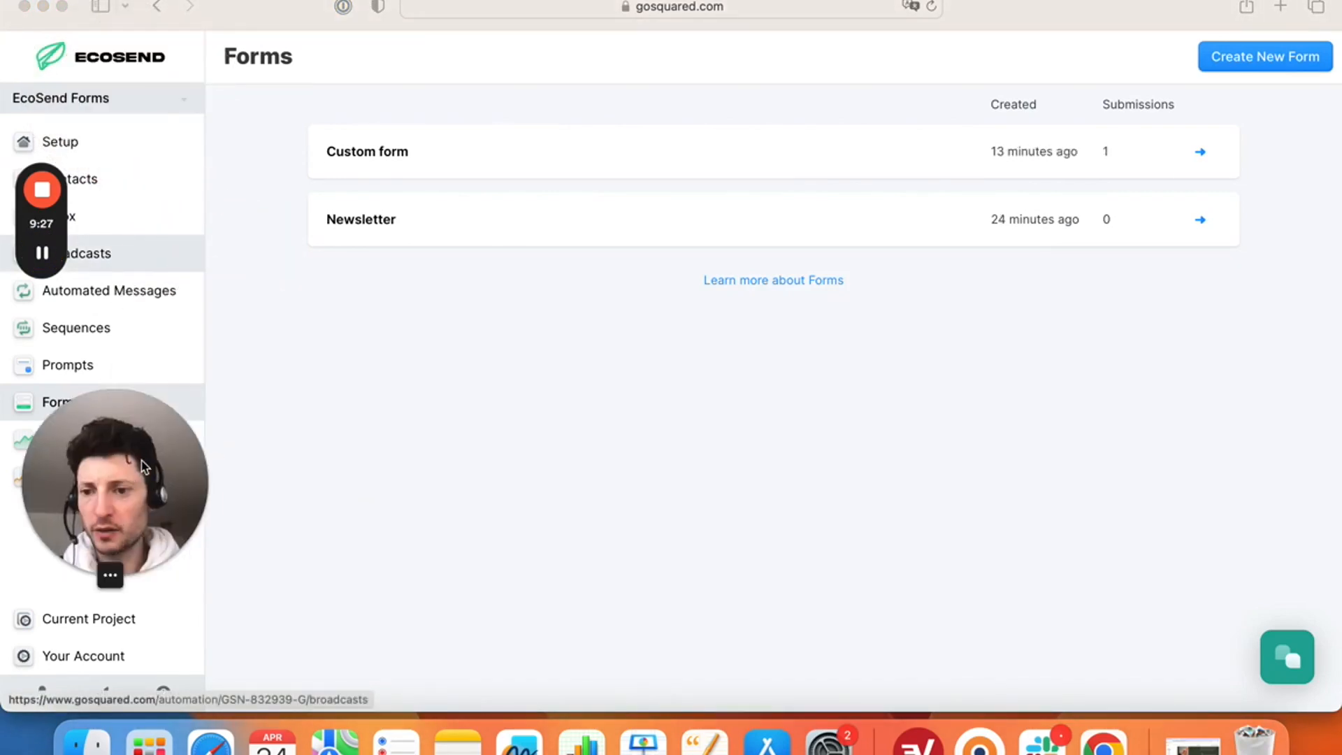
click(177, 179)
click(178, 180)
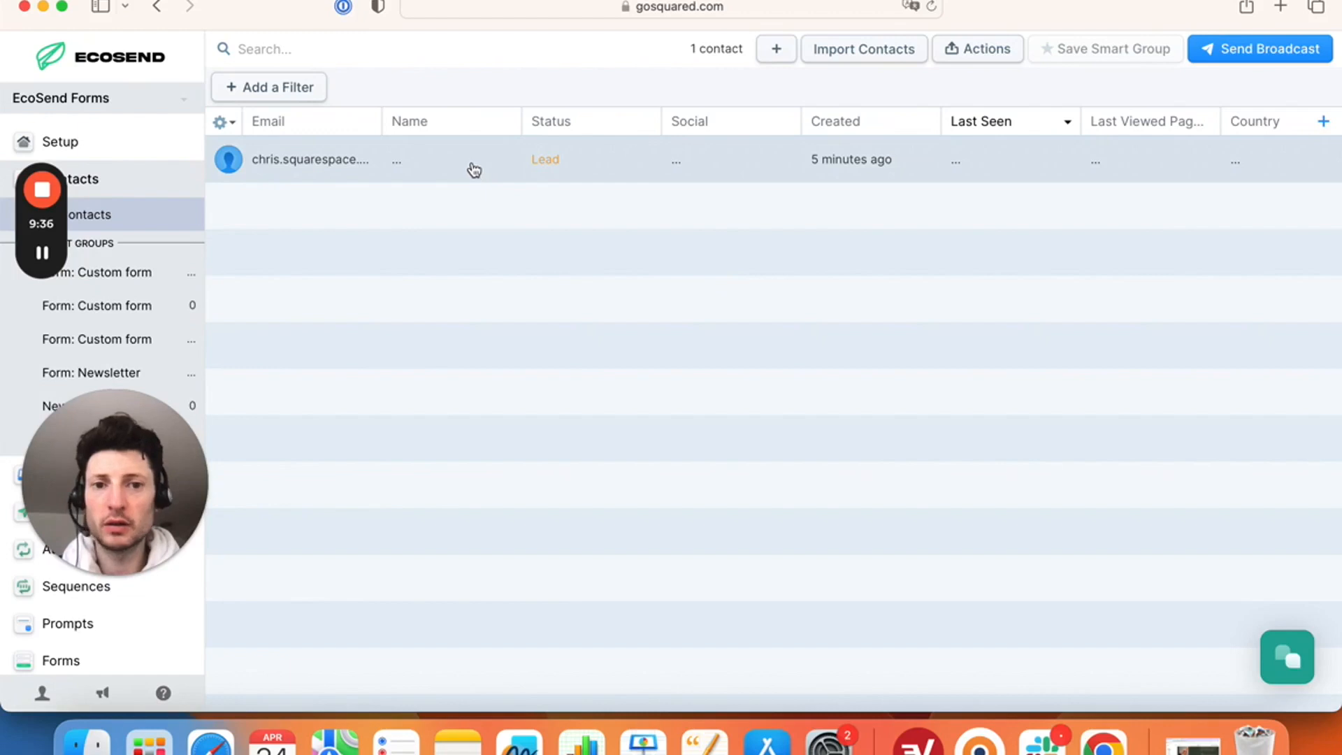
- Check that the new Lead contact's 121 Consultation property reads Meal Plans
click(472, 162)
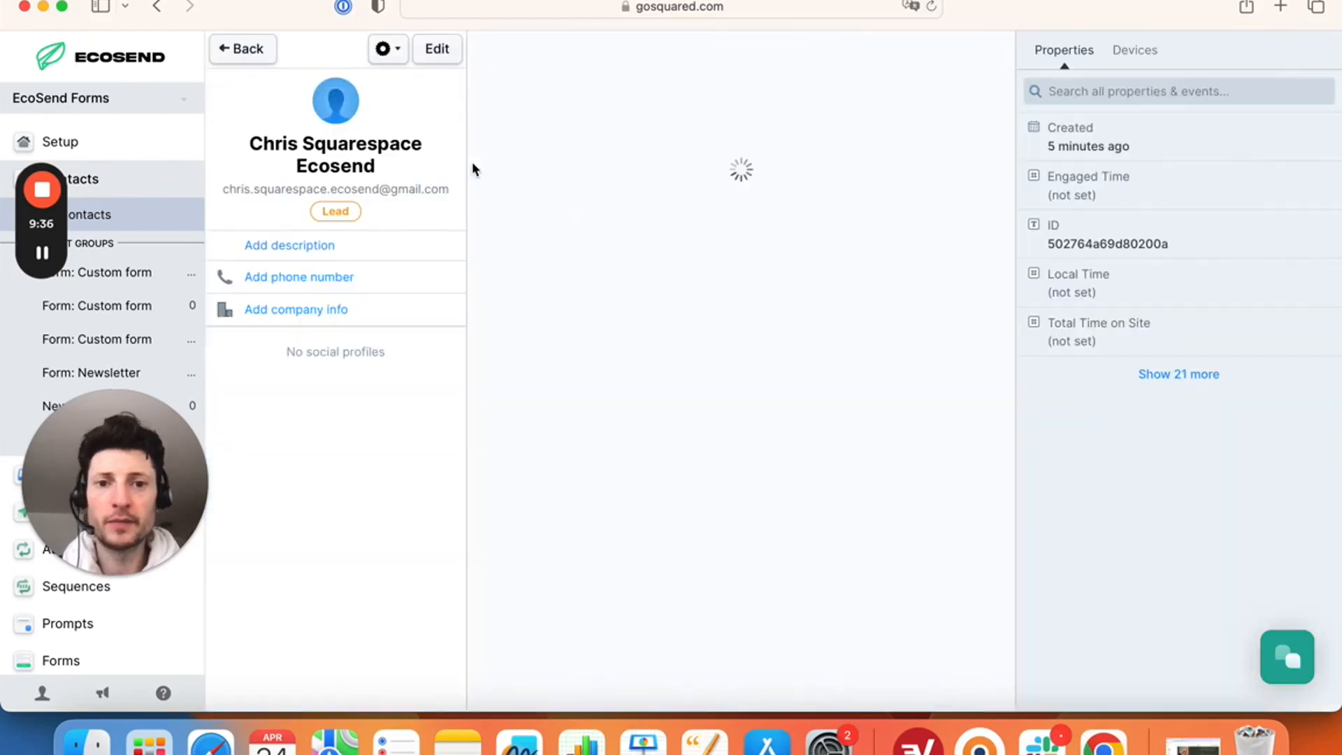
click(1171, 93)
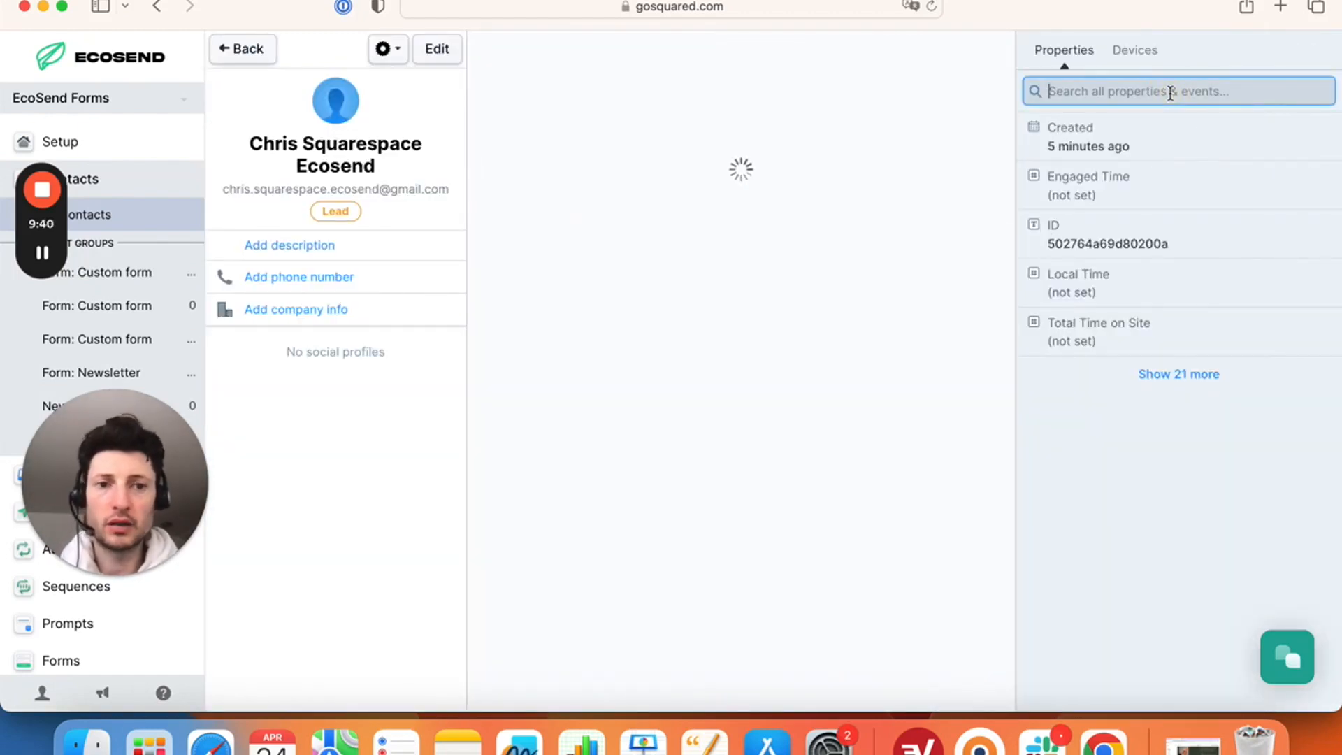
text(121)
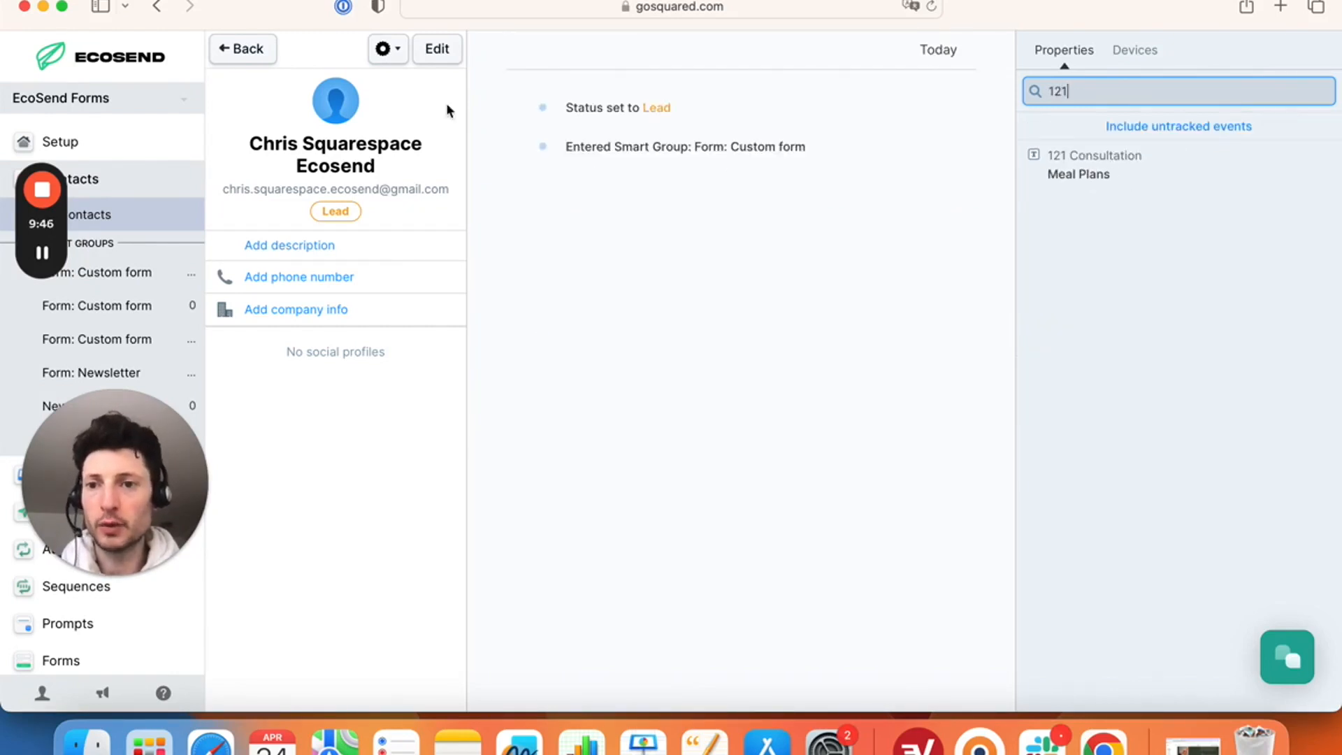
click(263, 54)
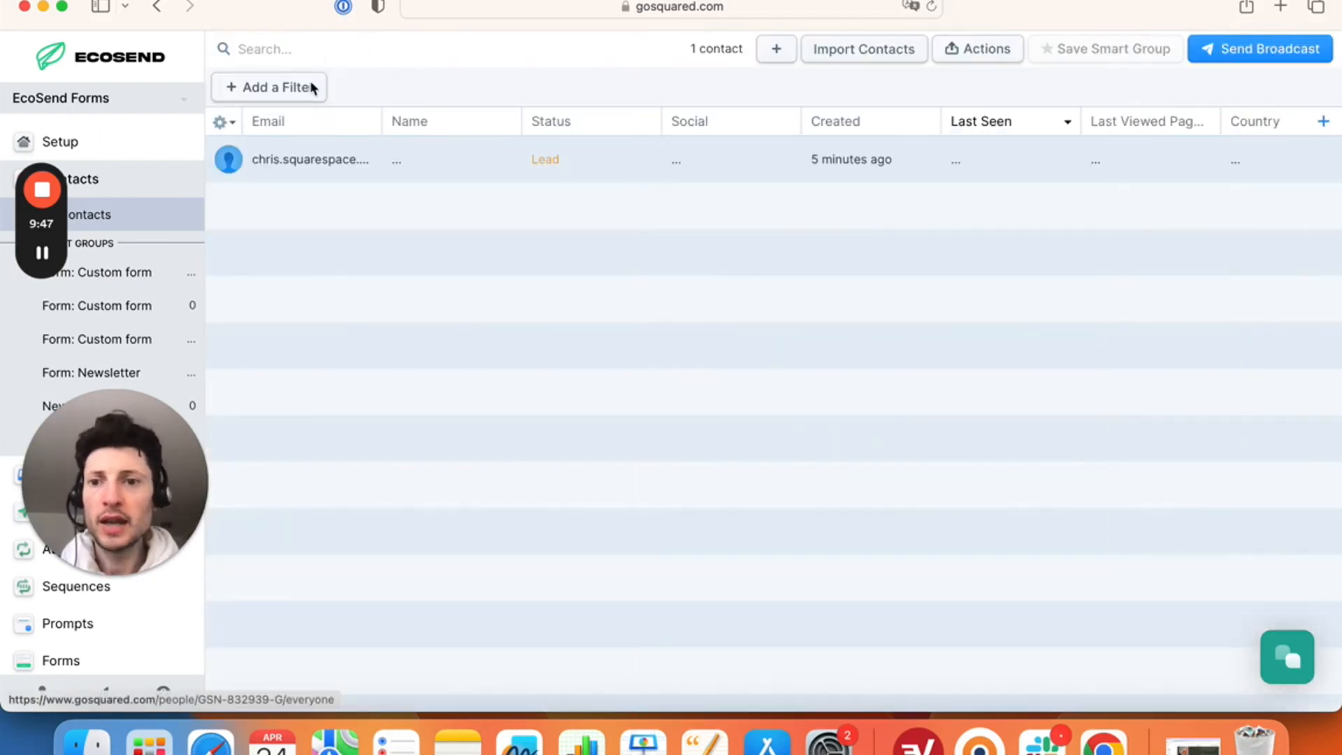
click(302, 90)
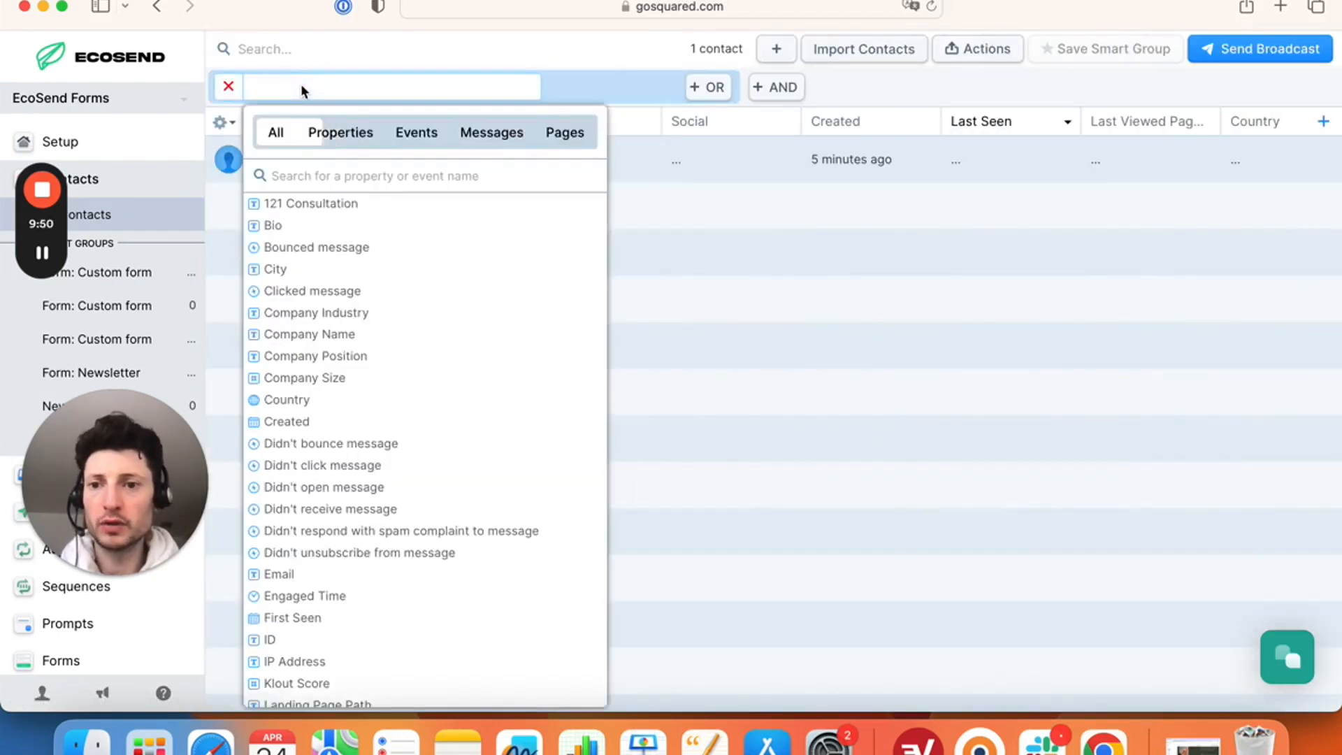
click(343, 204)
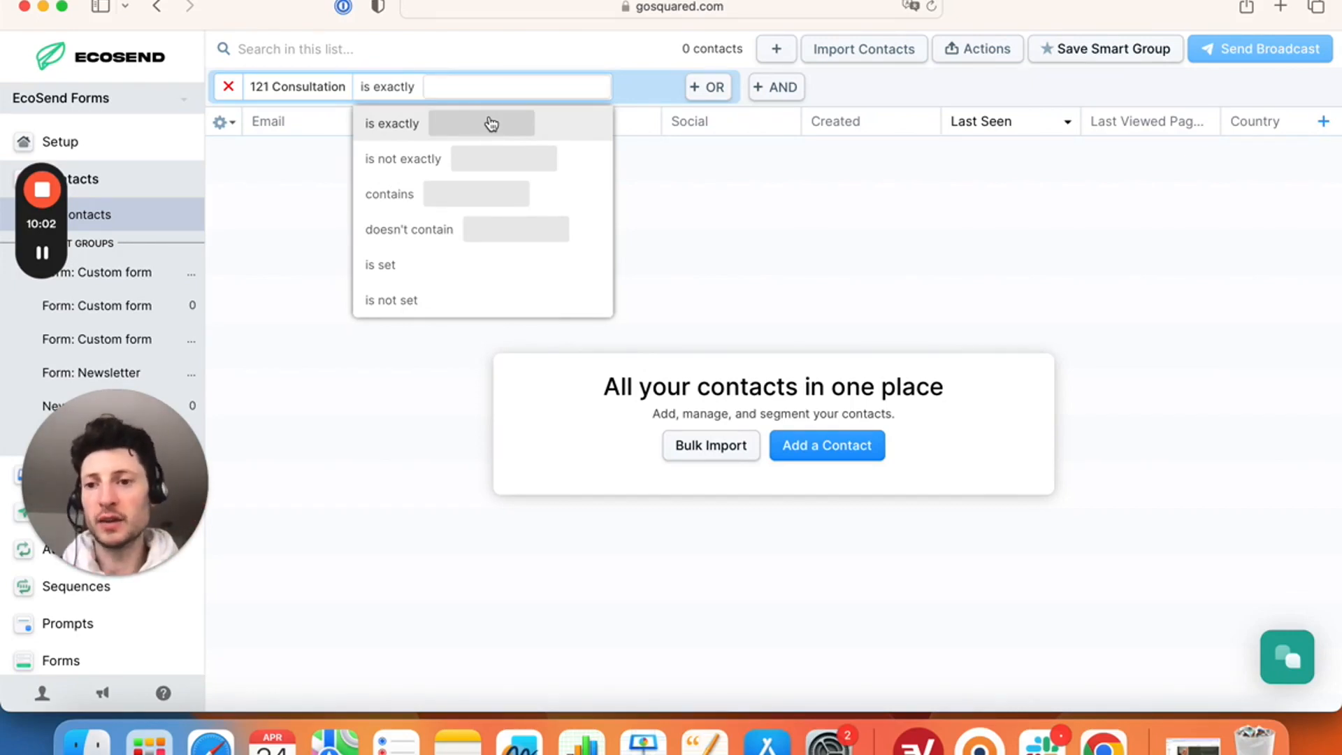
click(229, 87)
click(228, 87)
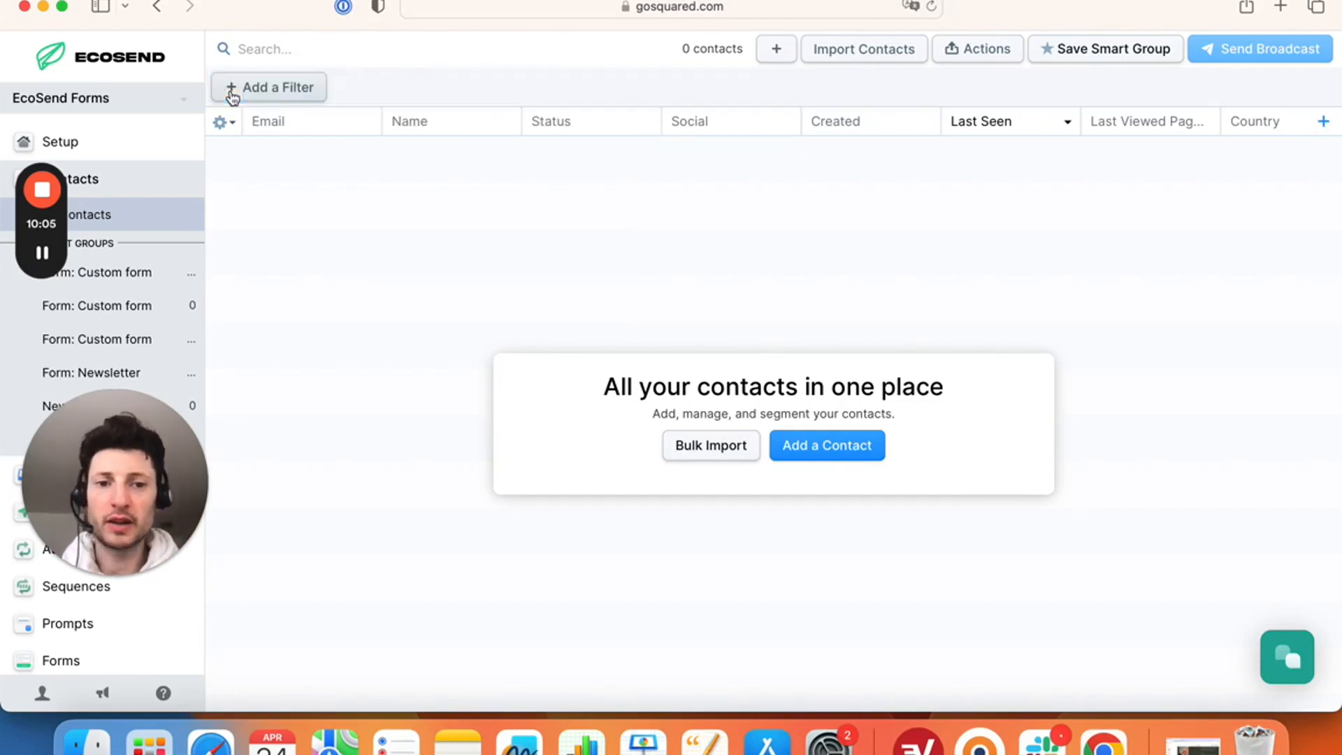